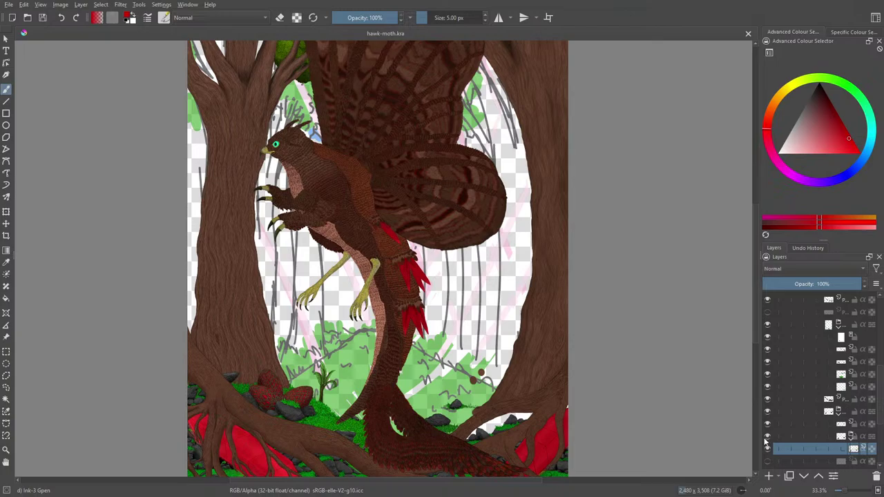
# Hide and show the rock and grass layers one at a time to identify which holds the bright green grass base.
pyautogui.click(768, 448)
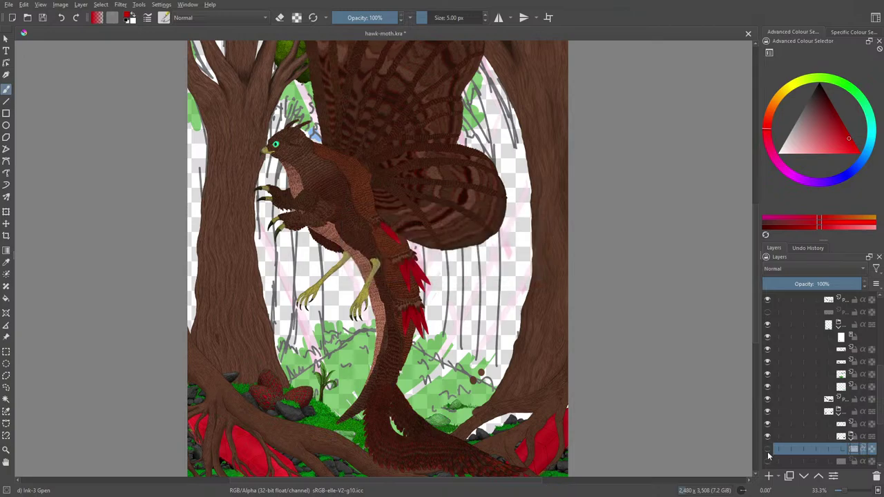
pyautogui.click(768, 449)
pyautogui.click(768, 450)
pyautogui.click(767, 446)
pyautogui.click(766, 425)
pyautogui.click(767, 426)
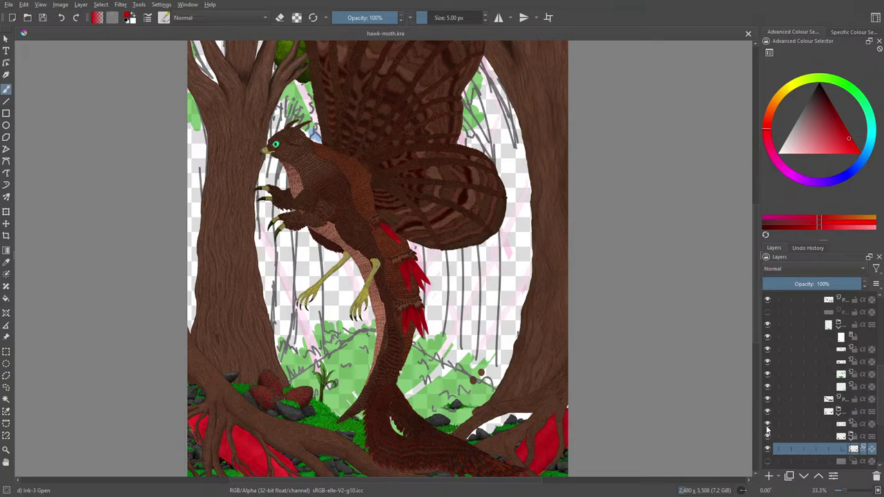
pyautogui.click(768, 375)
pyautogui.click(769, 375)
pyautogui.click(769, 374)
pyautogui.click(770, 375)
pyautogui.click(771, 374)
pyautogui.click(769, 362)
pyautogui.click(770, 350)
pyautogui.click(770, 352)
pyautogui.click(769, 387)
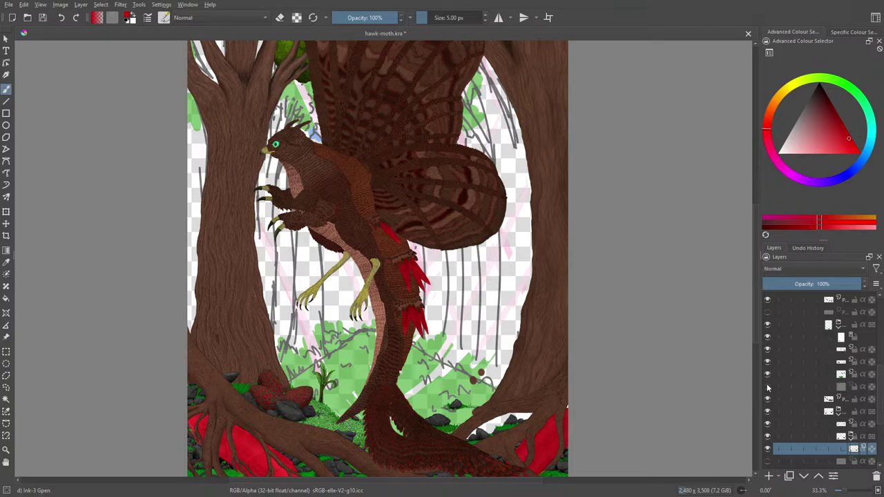
pyautogui.click(768, 386)
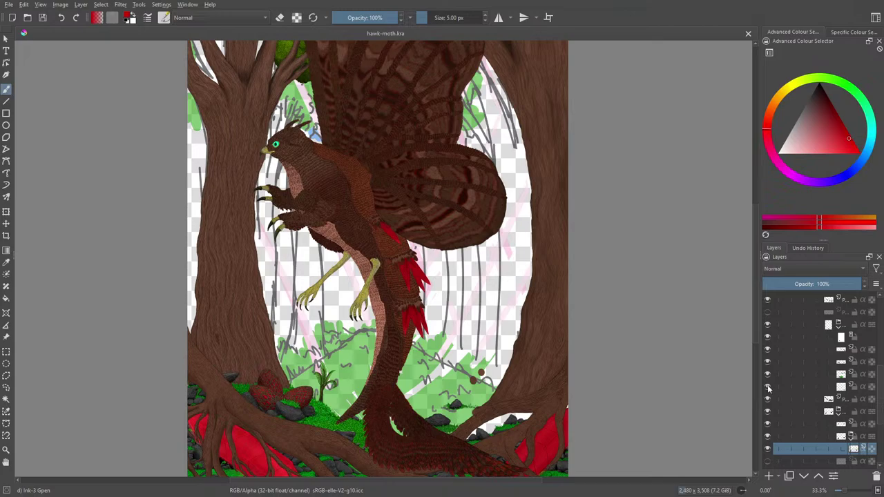
# Select the bright green grass base layer and sample the grass green above the large root as the Ink-3 Gpen brush colour.
pyautogui.click(807, 389)
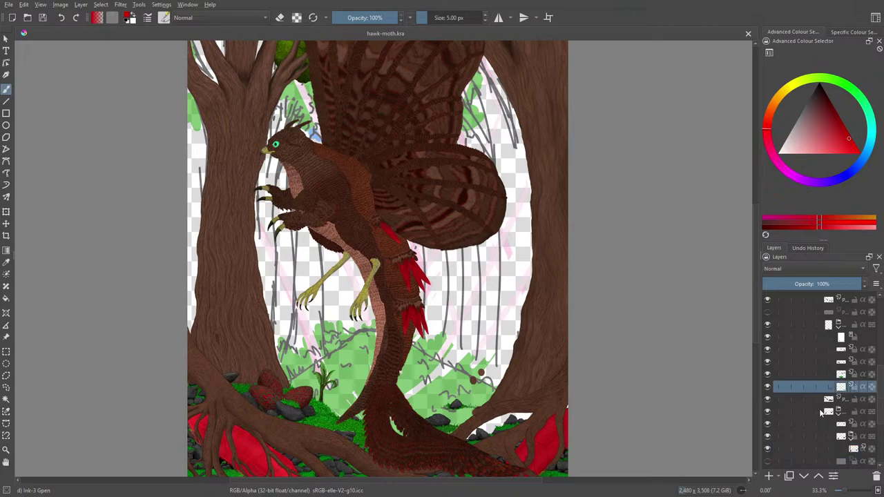
pyautogui.click(846, 491)
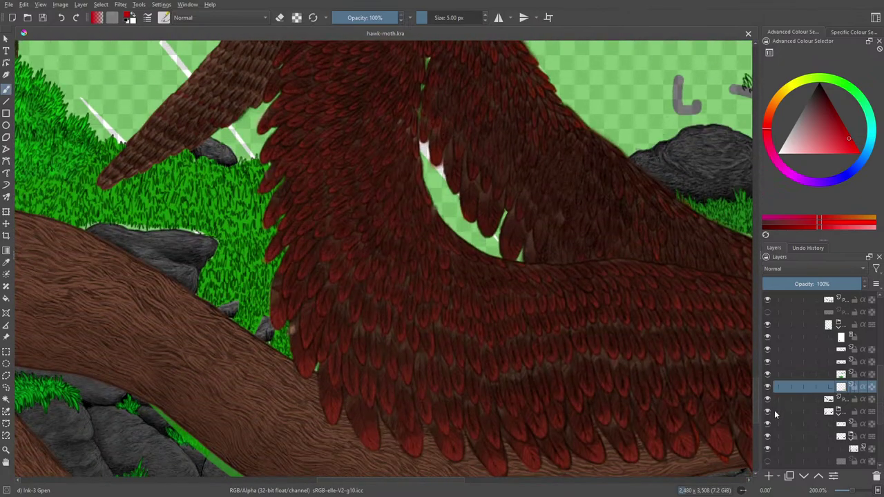
pyautogui.moveTo(776, 397)
pyautogui.moveTo(336, 481)
pyautogui.mouseDown()
pyautogui.moveTo(397, 480)
pyautogui.moveTo(349, 478)
pyautogui.mouseUp()
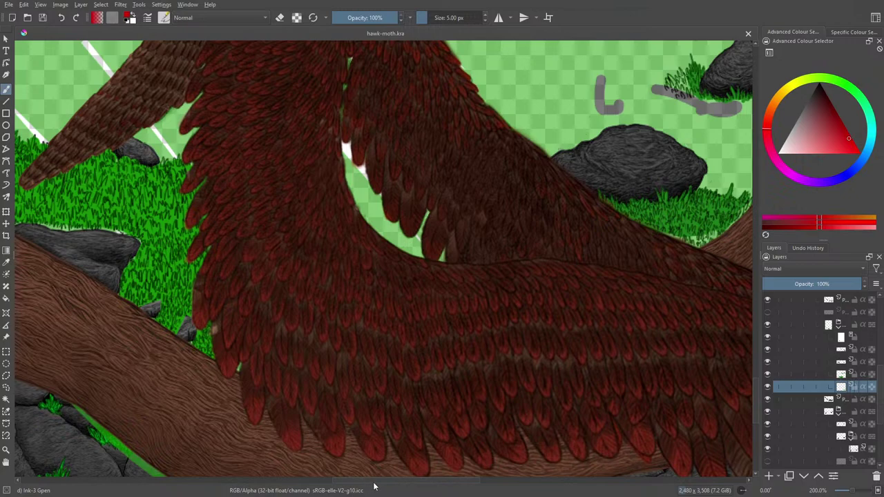
pyautogui.moveTo(396, 481); pyautogui.dragTo(438, 481)
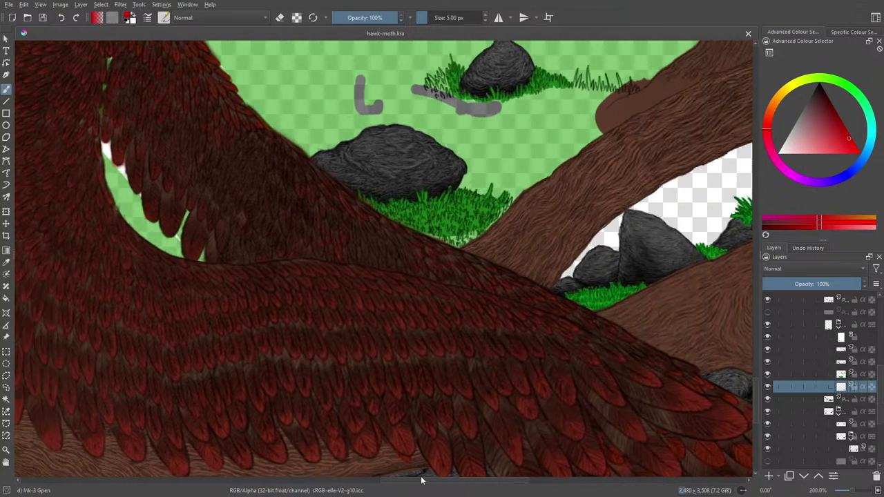
pyautogui.scroll(-5, 305, 474)
pyautogui.moveTo(305, 473); pyautogui.dragTo(320, 473)
pyautogui.rightClick(336, 266)
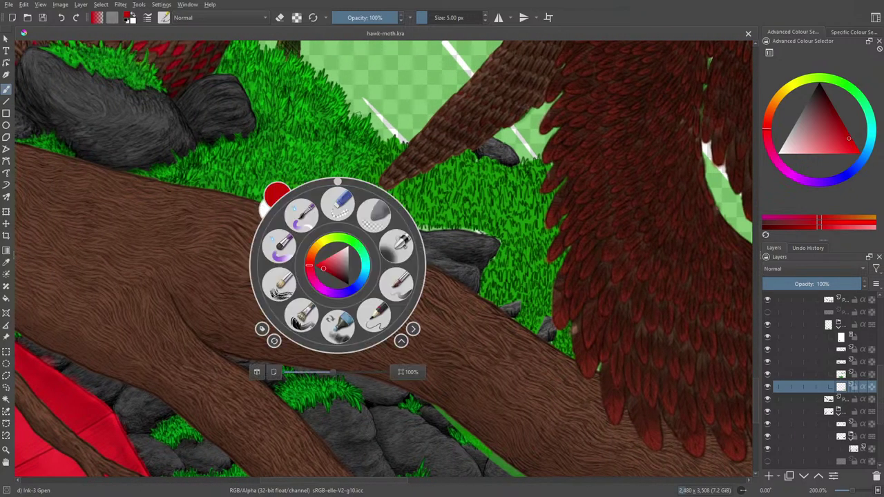
pyautogui.click(382, 97)
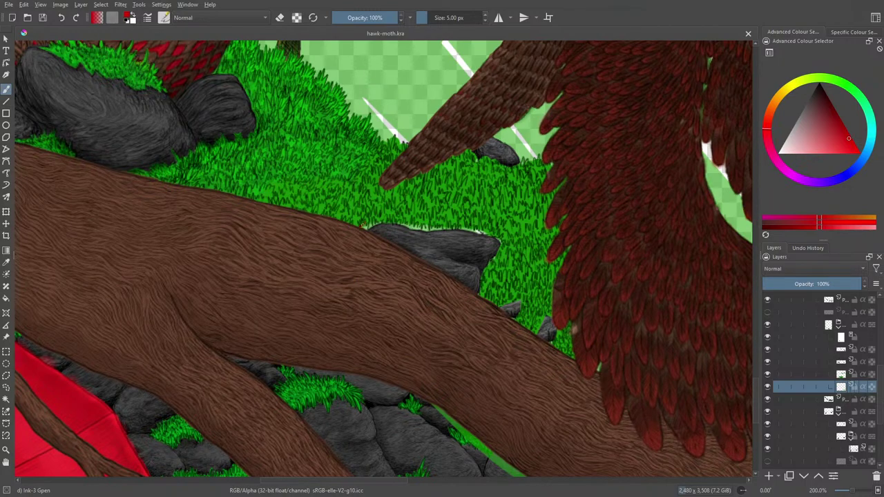
pyautogui.click(364, 225)
pyautogui.click(61, 17)
pyautogui.click(6, 262)
pyautogui.click(344, 208)
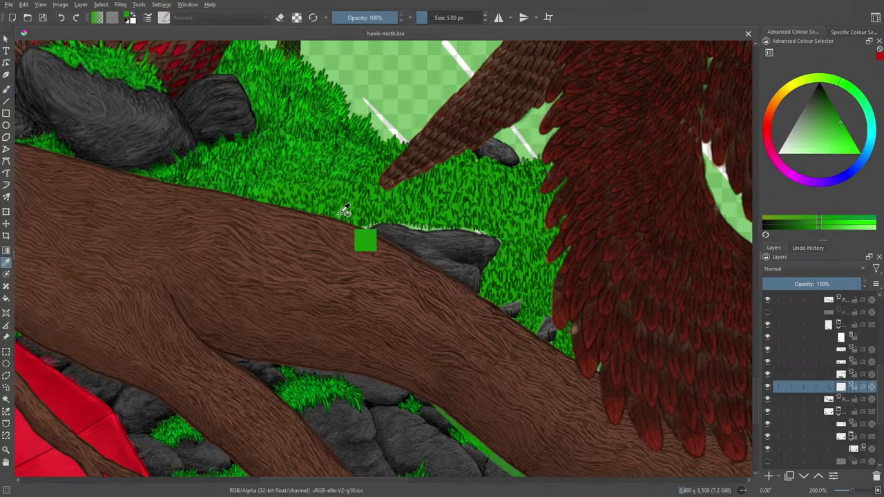
pyautogui.click(6, 89)
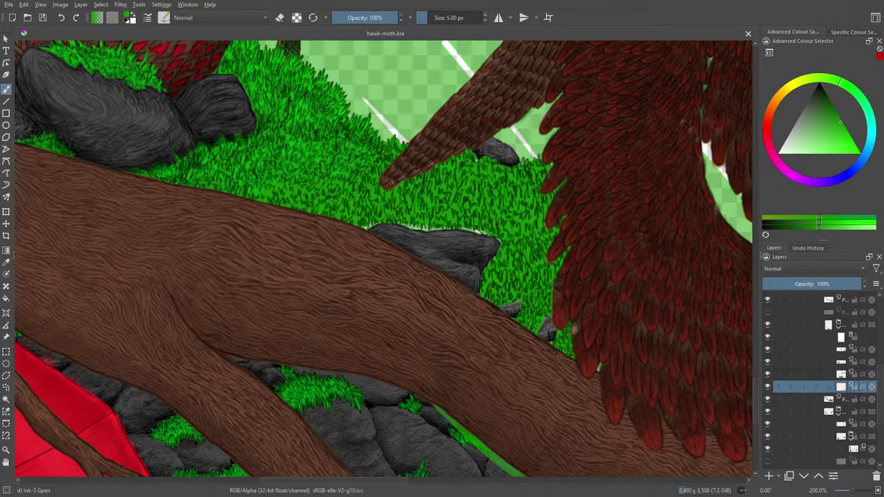
# Paint grass green into the pale gaps along the edge of the large rock beside the root, undoing a misplaced stroke.
pyautogui.scroll(2, 854, 494)
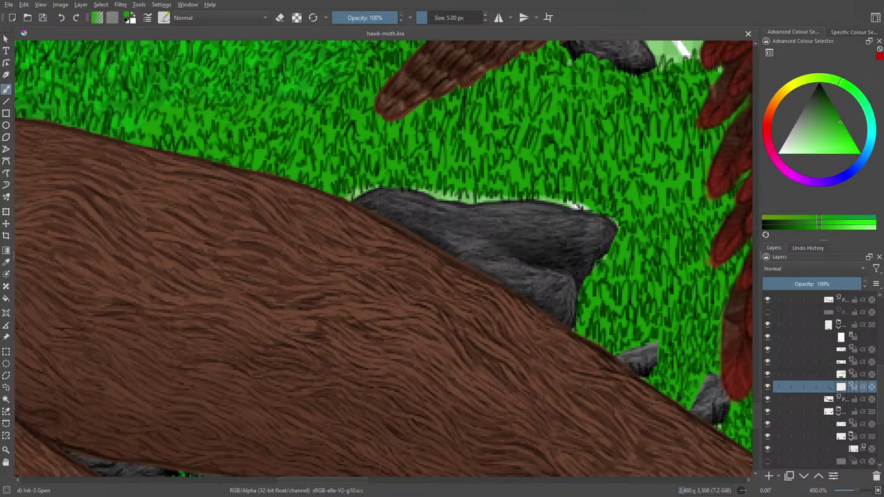
pyautogui.moveTo(358, 191); pyautogui.dragTo(348, 189)
pyautogui.rightClick(430, 163)
pyautogui.moveTo(454, 95); pyautogui.dragTo(535, 202)
pyautogui.click(462, 252)
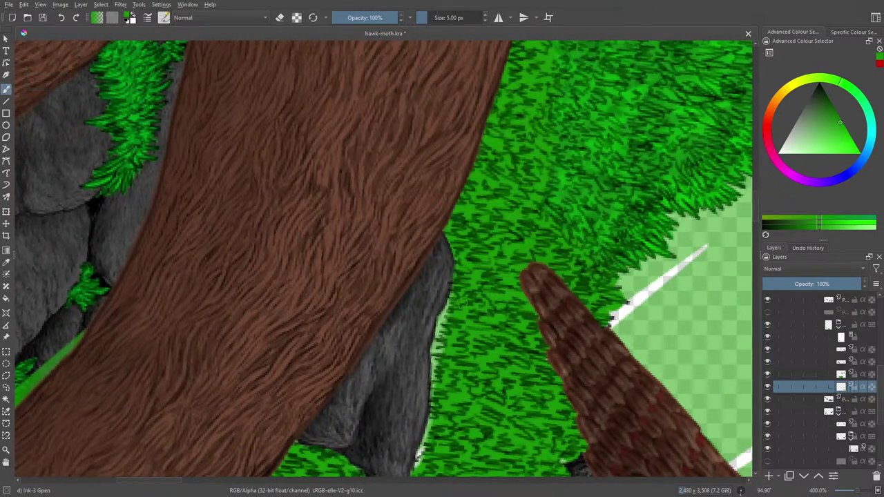
pyautogui.moveTo(446, 300)
pyautogui.mouseDown()
pyautogui.moveTo(431, 350)
pyautogui.moveTo(436, 370)
pyautogui.mouseUp()
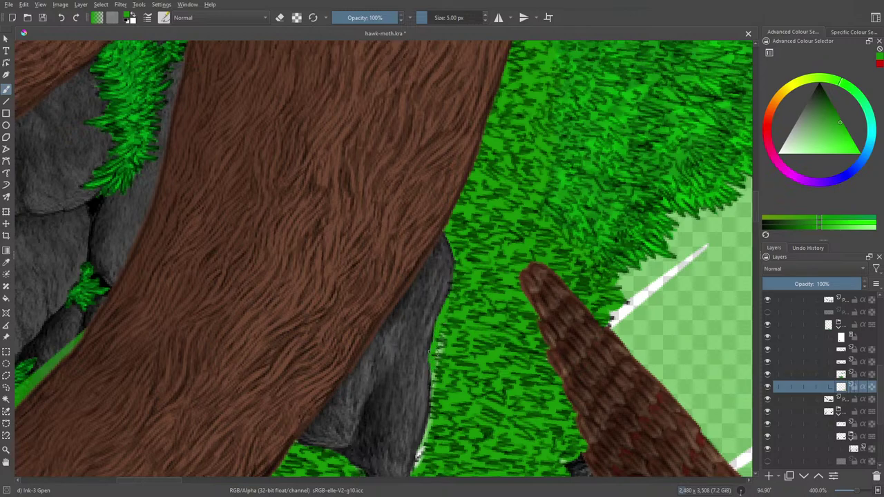
pyautogui.click(61, 18)
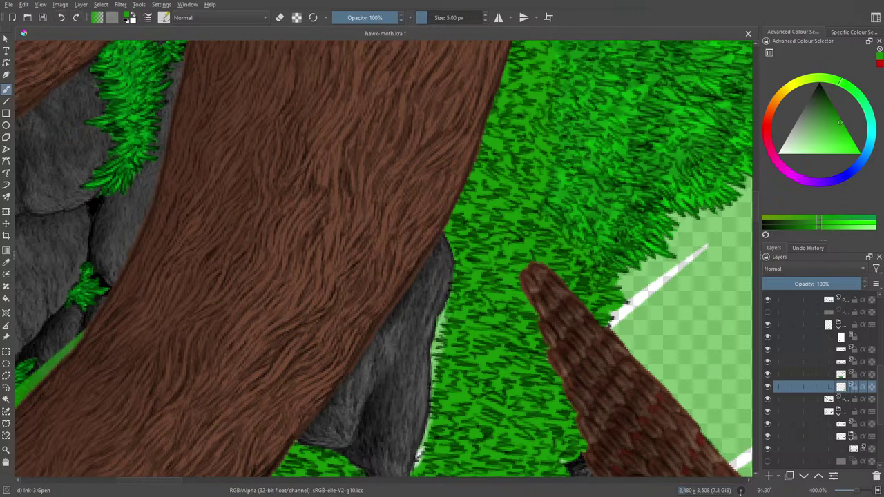
pyautogui.moveTo(445, 308)
pyautogui.mouseDown()
pyautogui.moveTo(438, 338)
pyautogui.moveTo(445, 328)
pyautogui.mouseUp()
pyautogui.moveTo(758, 216); pyautogui.dragTo(762, 223)
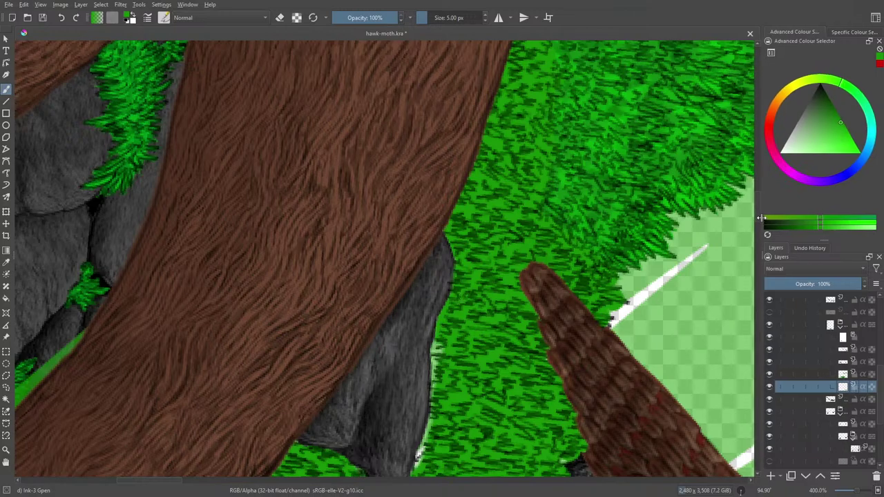
pyautogui.scroll(-5, 762, 222)
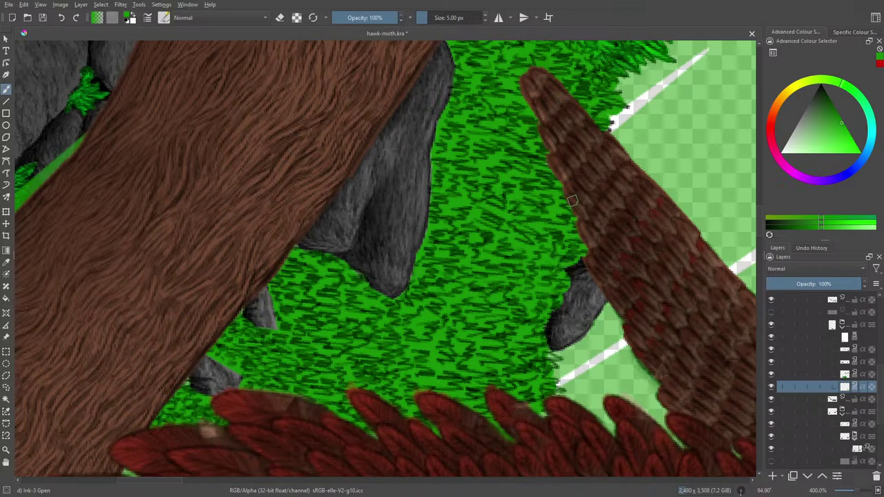
# Rotate the canvas towards the small rocks by the tail feathers and lower the grass base layer's opacity to 48%.
pyautogui.scroll(-5, 757, 231)
pyautogui.scroll(4, 764, 247)
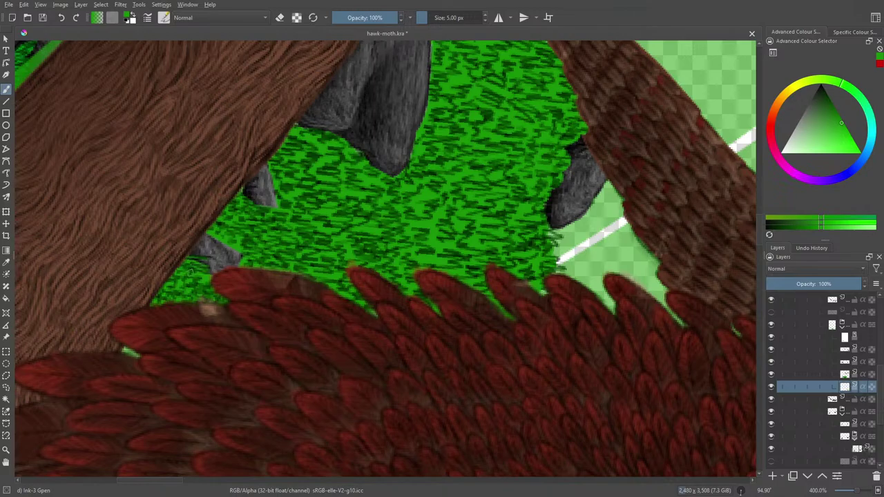
pyautogui.rightClick(211, 286)
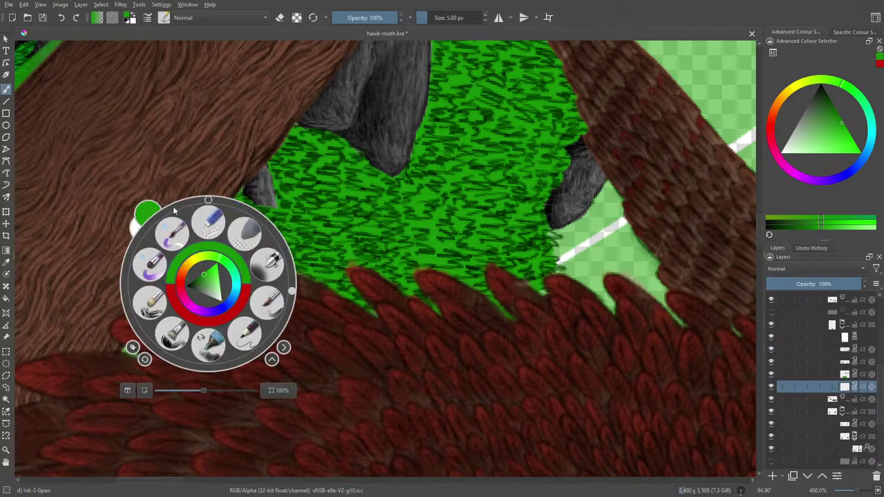
pyautogui.moveTo(293, 289); pyautogui.dragTo(148, 199)
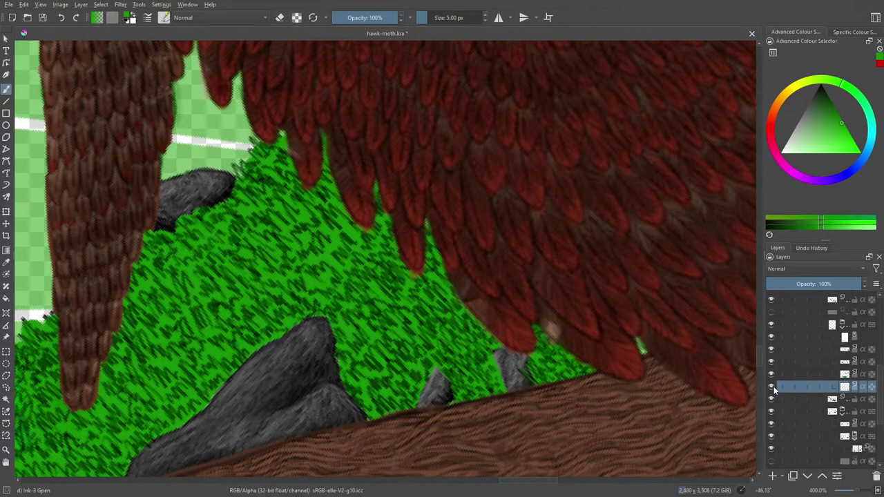
pyautogui.click(772, 387)
pyautogui.click(771, 387)
pyautogui.click(827, 283)
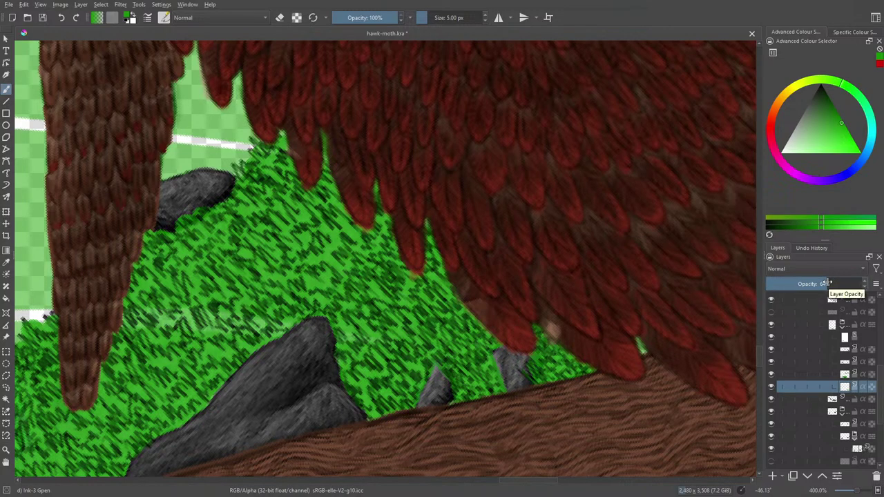
pyautogui.moveTo(827, 283); pyautogui.dragTo(814, 283)
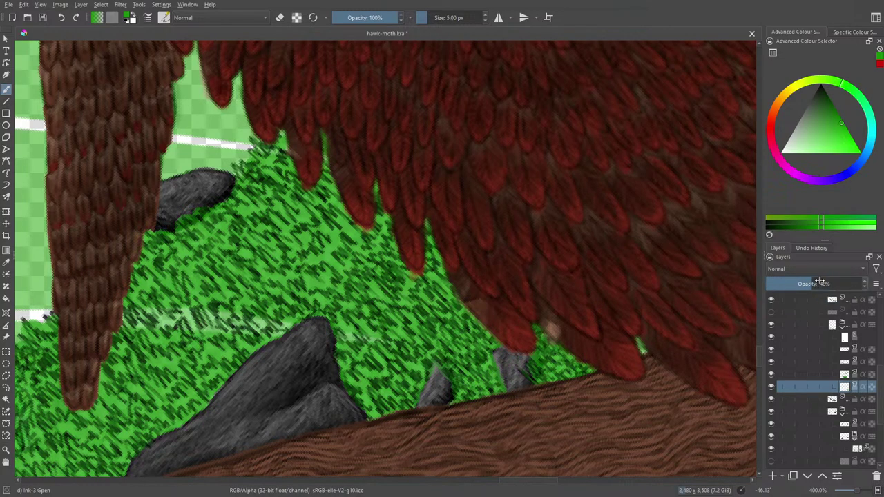
# Erase the green that covers the two small rocks beside the root with the Eraser Circle brush.
pyautogui.press('e')
pyautogui.moveTo(518, 366)
pyautogui.mouseDown()
pyautogui.moveTo(534, 359)
pyautogui.moveTo(498, 357)
pyautogui.moveTo(502, 374)
pyautogui.moveTo(499, 360)
pyautogui.mouseUp()
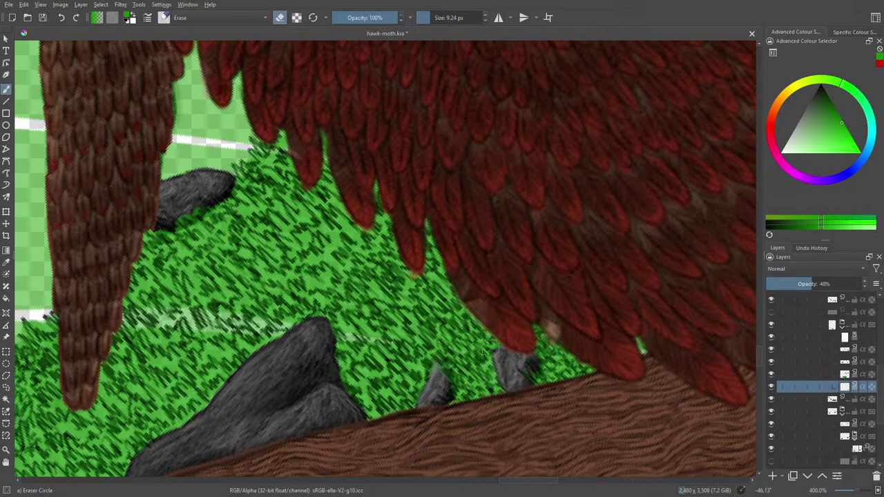
pyautogui.moveTo(422, 399)
pyautogui.mouseDown()
pyautogui.moveTo(440, 367)
pyautogui.moveTo(444, 396)
pyautogui.moveTo(429, 407)
pyautogui.moveTo(440, 372)
pyautogui.moveTo(425, 405)
pyautogui.moveTo(437, 367)
pyautogui.moveTo(446, 374)
pyautogui.moveTo(425, 403)
pyautogui.mouseUp()
pyautogui.moveTo(511, 351)
pyautogui.mouseDown()
pyautogui.moveTo(536, 357)
pyautogui.moveTo(523, 364)
pyautogui.moveTo(534, 358)
pyautogui.moveTo(521, 353)
pyautogui.moveTo(538, 360)
pyautogui.moveTo(531, 369)
pyautogui.moveTo(510, 363)
pyautogui.moveTo(504, 377)
pyautogui.moveTo(489, 358)
pyautogui.mouseUp()
# Touch up the green around the edges of the two small rocks and restore the layer's opacity to 100%.
pyautogui.press('e')
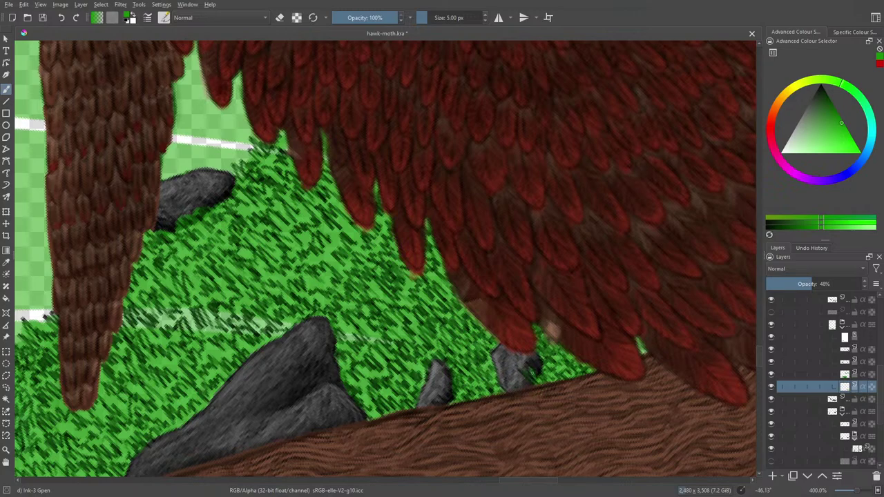
pyautogui.moveTo(535, 363); pyautogui.dragTo(529, 376)
pyautogui.moveTo(451, 385); pyautogui.dragTo(455, 393)
pyautogui.moveTo(823, 289); pyautogui.dragTo(865, 285)
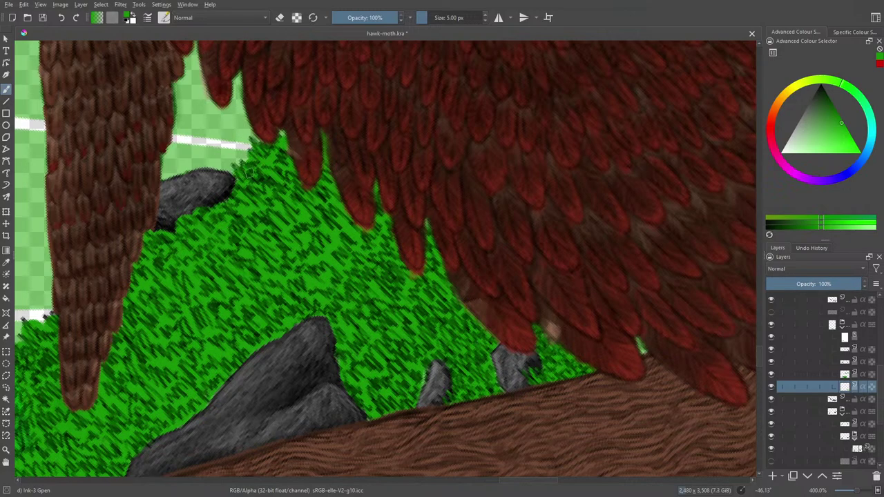
# Erase the stray green around the grass tips beneath the tail feathers and return to the Ink-3 Gpen brush.
pyautogui.press('e')
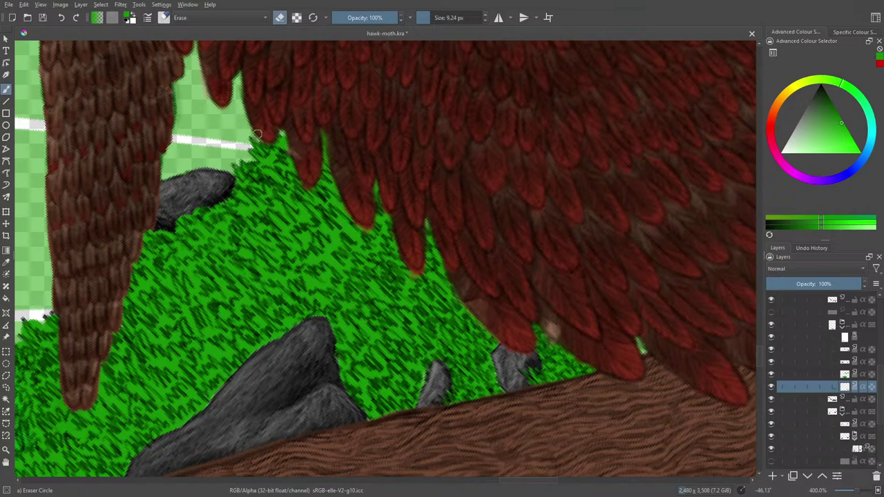
pyautogui.moveTo(257, 133)
pyautogui.mouseDown()
pyautogui.moveTo(284, 141)
pyautogui.moveTo(282, 135)
pyautogui.mouseUp()
pyautogui.press('e')
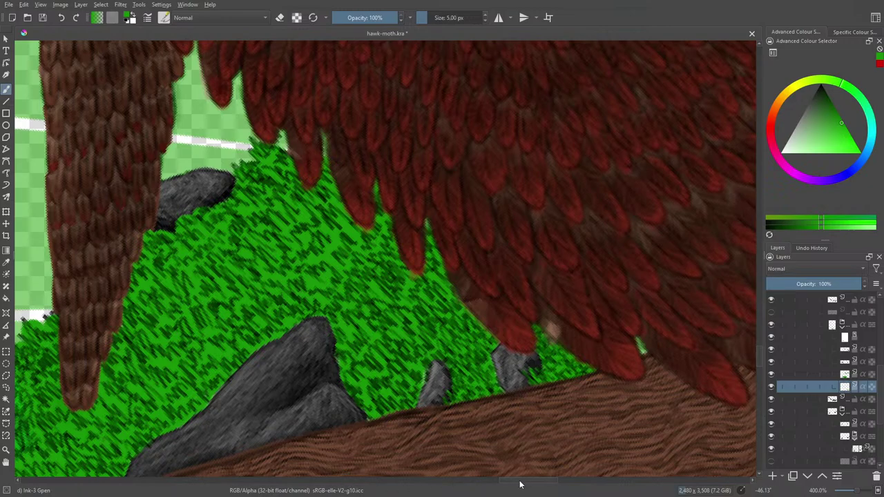
# Reset the canvas rotation to 0° and check the grass around the root, rocks and tail at different zoom levels.
pyautogui.moveTo(520, 484)
pyautogui.mouseDown()
pyautogui.moveTo(552, 485)
pyautogui.moveTo(476, 485)
pyautogui.moveTo(543, 485)
pyautogui.mouseUp()
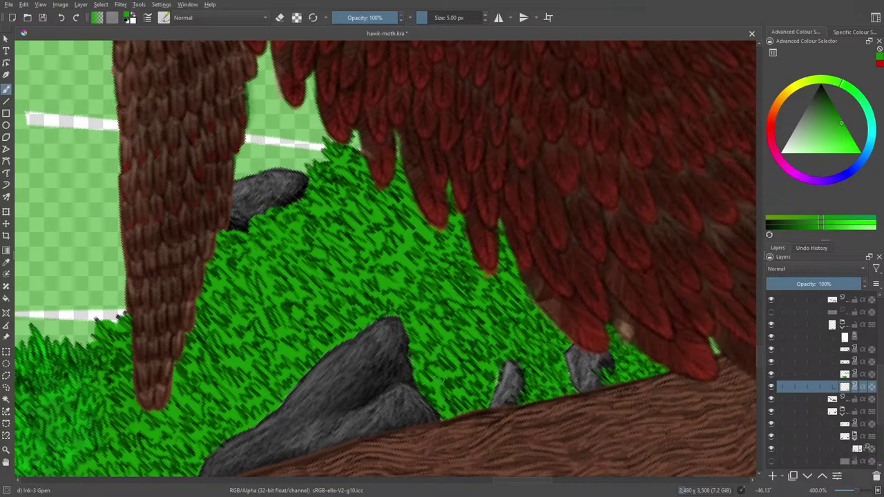
pyautogui.rightClick(368, 326)
pyautogui.click(369, 240)
pyautogui.click(209, 206)
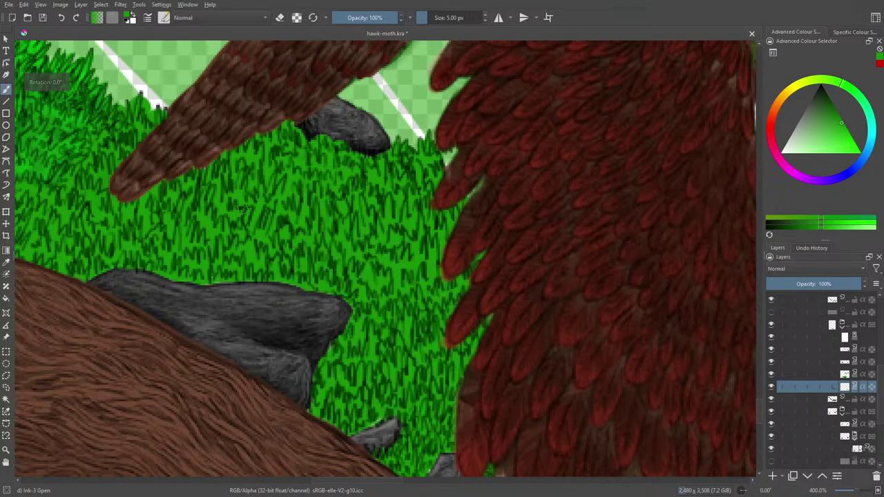
pyautogui.moveTo(836, 491)
pyautogui.mouseDown()
pyautogui.moveTo(860, 491)
pyautogui.moveTo(842, 492)
pyautogui.mouseUp()
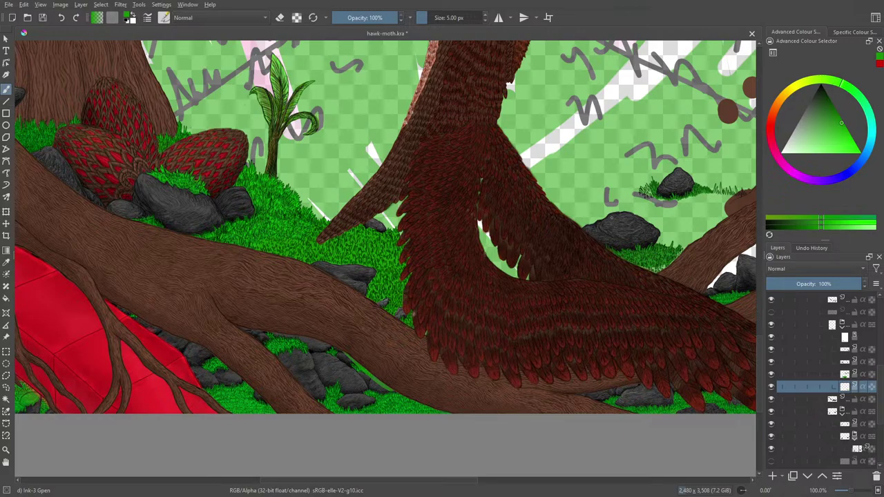
pyautogui.press('+')
pyautogui.press('+')
pyautogui.press('+')
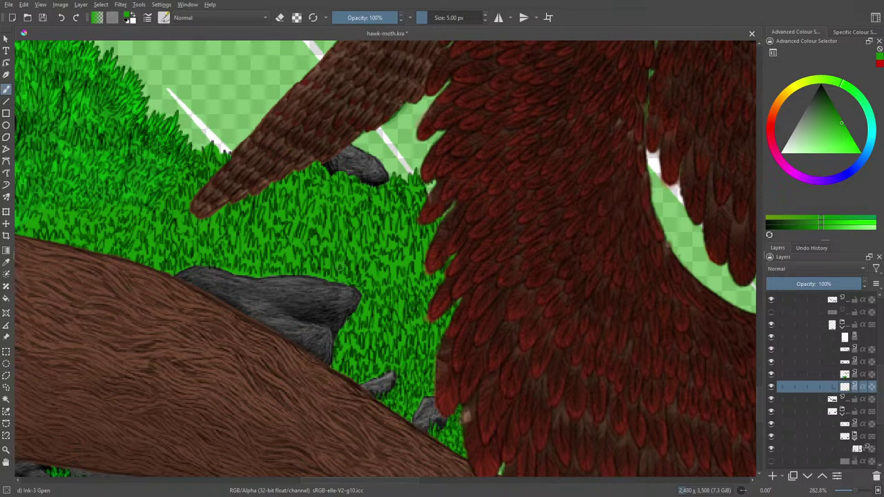
# Fill the pale gap at the base of the grass between the large rock and the root on Paint Layer 475.
pyautogui.moveTo(335, 480); pyautogui.dragTo(440, 494)
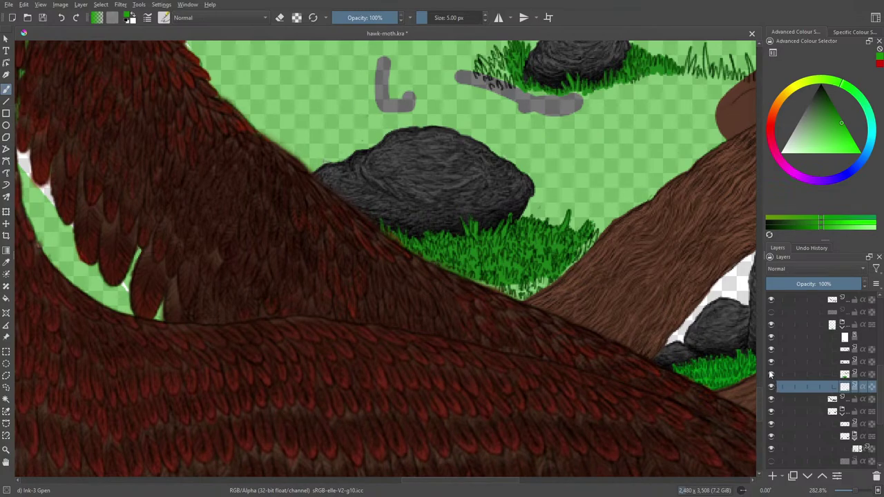
pyautogui.click(771, 373)
pyautogui.click(771, 374)
pyautogui.click(813, 374)
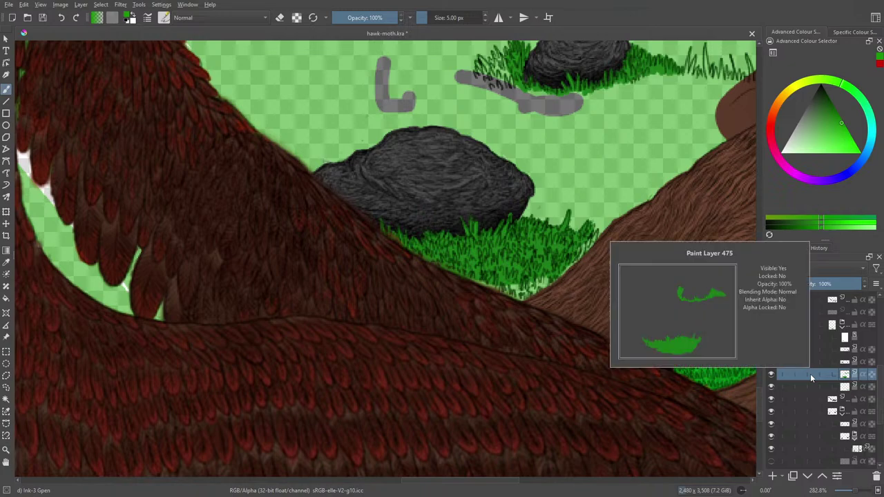
pyautogui.press('e')
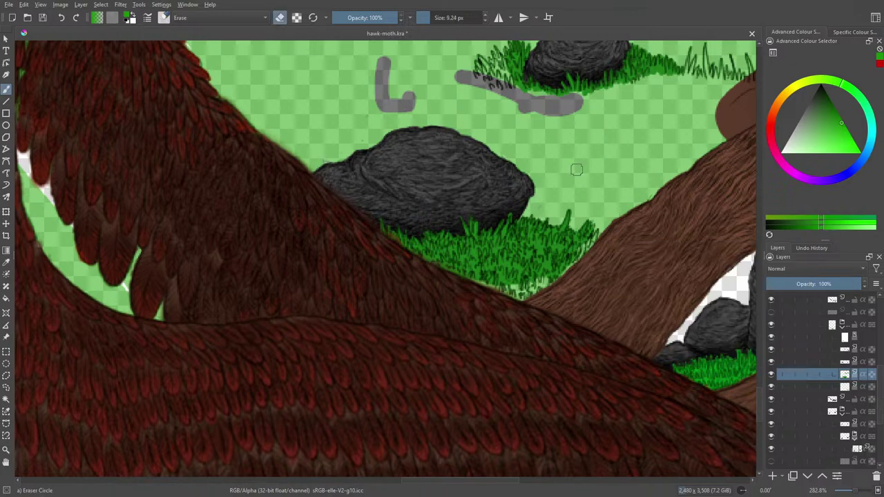
pyautogui.press('e')
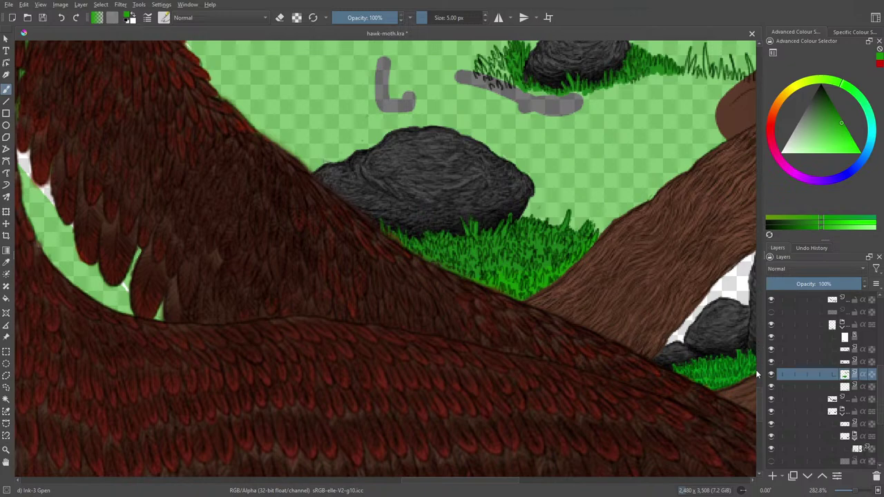
# Sample the bright green from the grass along the slope's edge beside the long tail feather.
pyautogui.scroll(2, 758, 374)
pyautogui.scroll(-5, 761, 401)
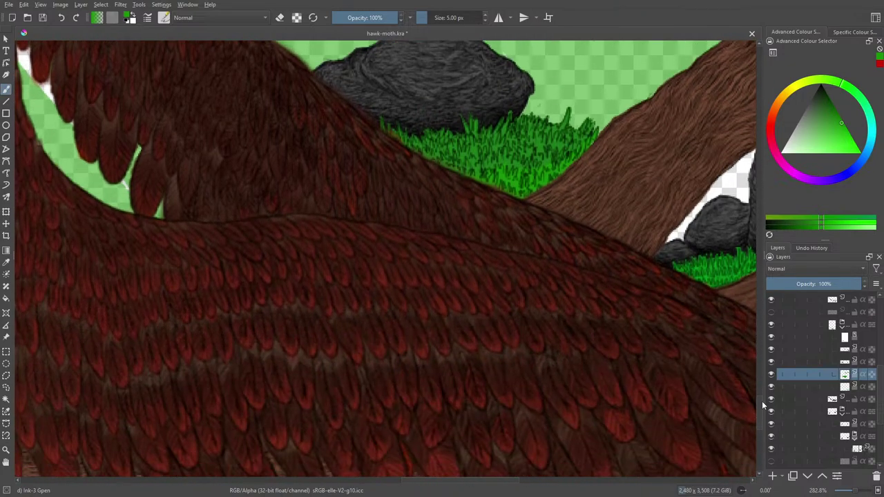
pyautogui.scroll(2, 763, 405)
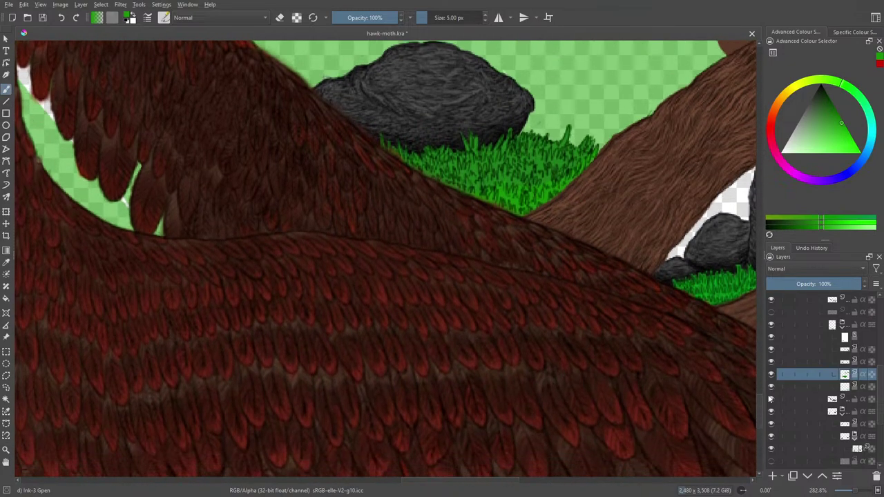
pyautogui.moveTo(452, 479); pyautogui.dragTo(252, 481)
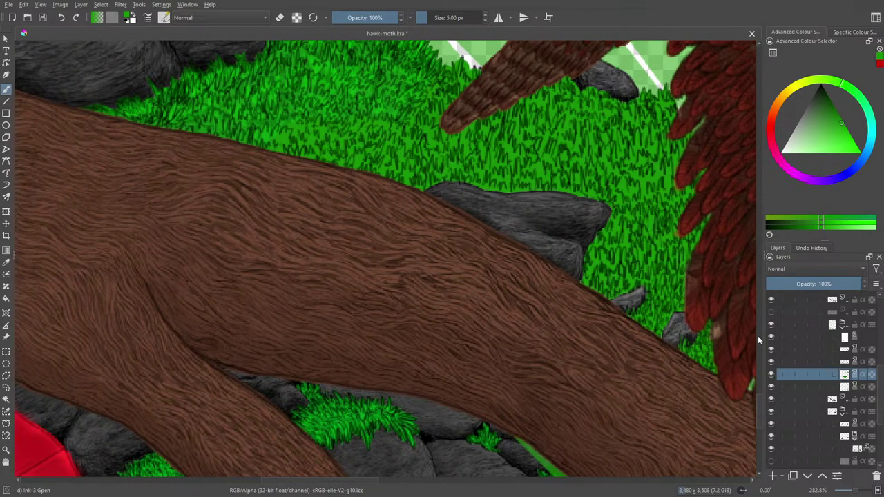
pyautogui.scroll(5, 764, 366)
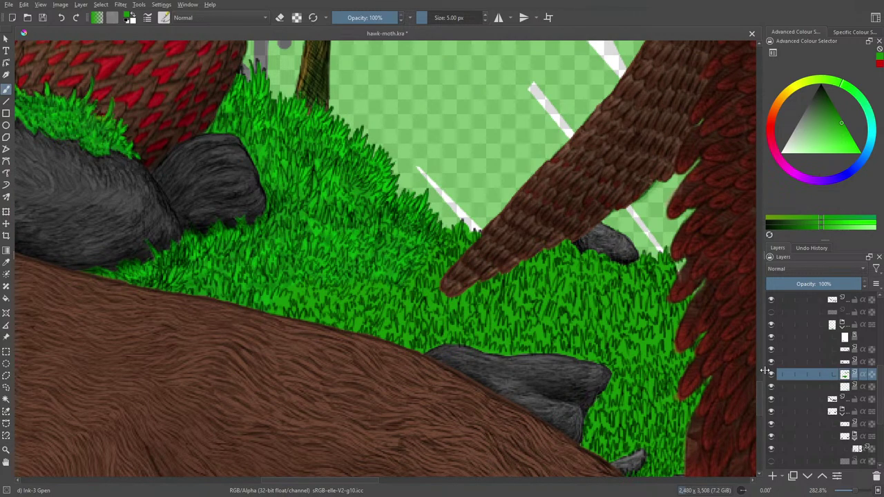
pyautogui.click(7, 262)
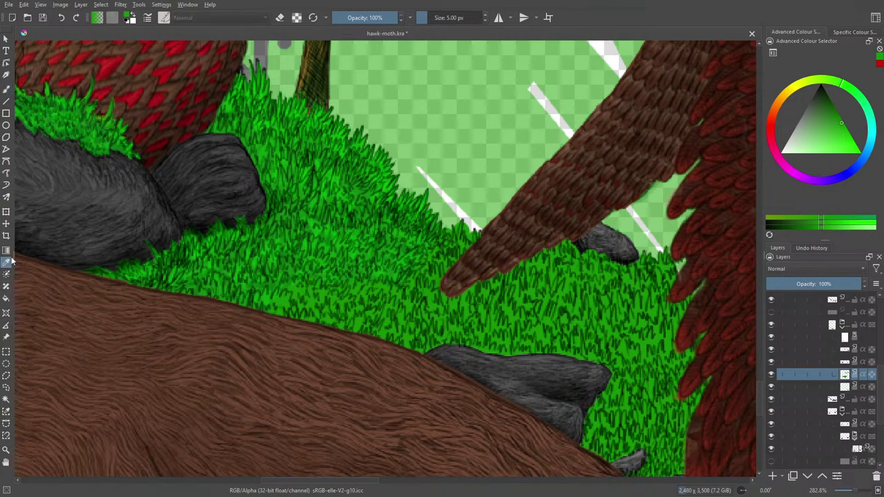
pyautogui.click(397, 176)
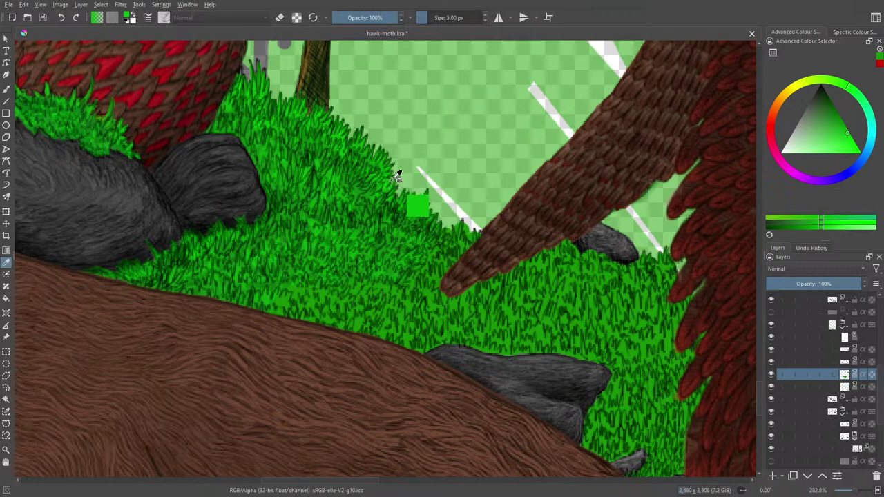
# Choose the Pencil-2 brush with Preserve Alpha enabled and reduce its size to 3.65 px.
pyautogui.click(6, 88)
pyautogui.click(165, 17)
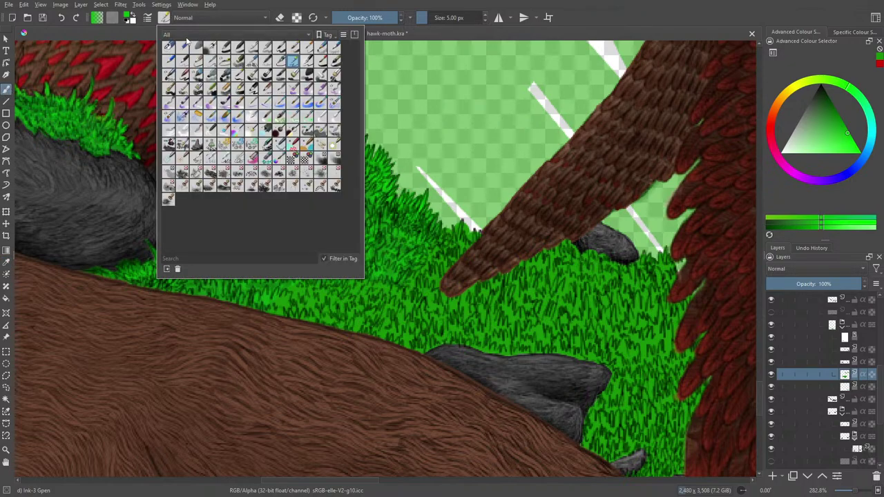
pyautogui.click(183, 61)
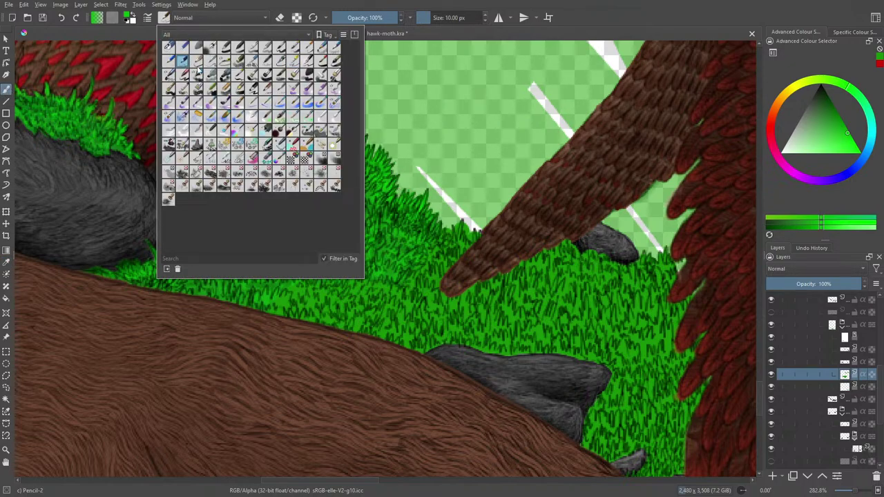
pyautogui.rightClick(415, 275)
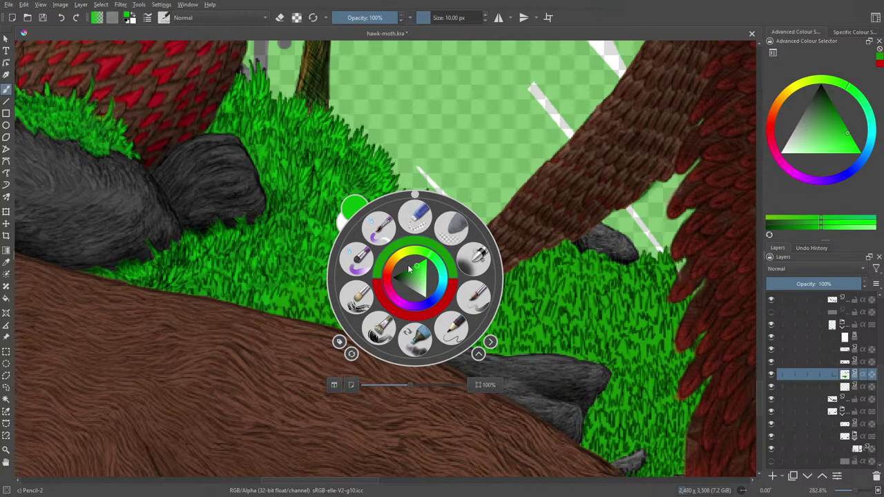
pyautogui.click(296, 16)
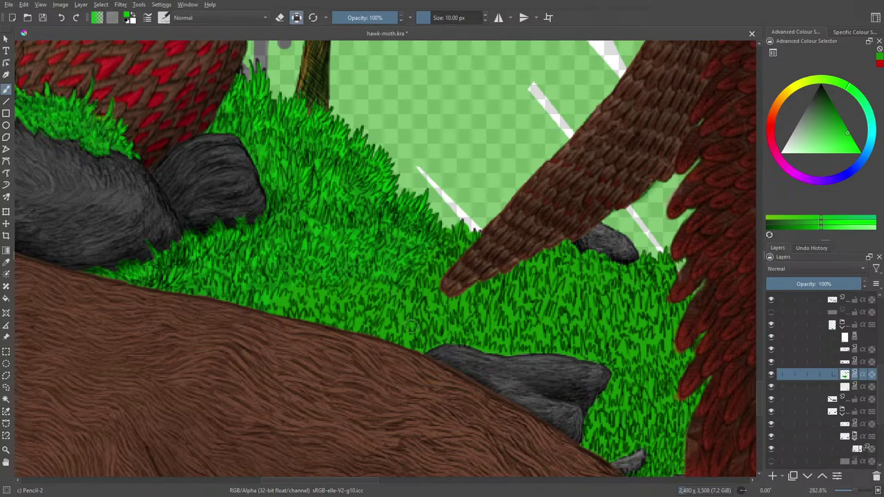
pyautogui.click(429, 17)
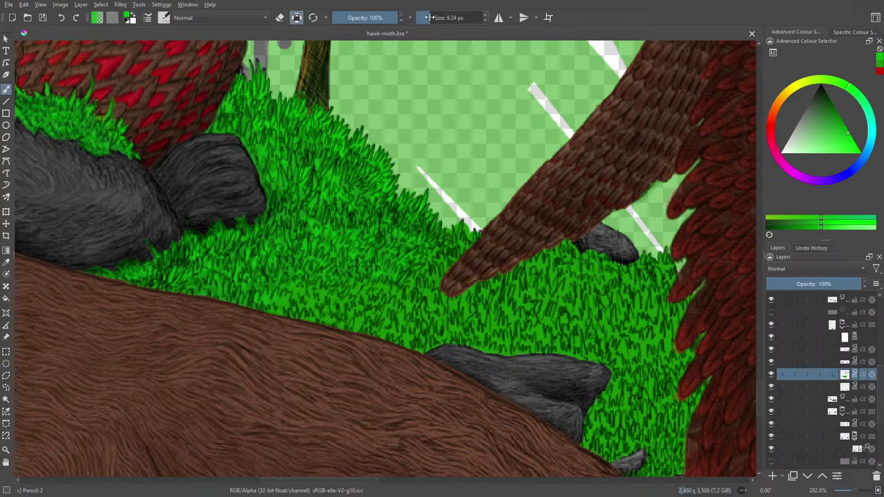
pyautogui.moveTo(429, 17); pyautogui.dragTo(426, 17)
# Try lighter shades of the sampled green for the grass highlights.
pyautogui.rightClick(399, 275)
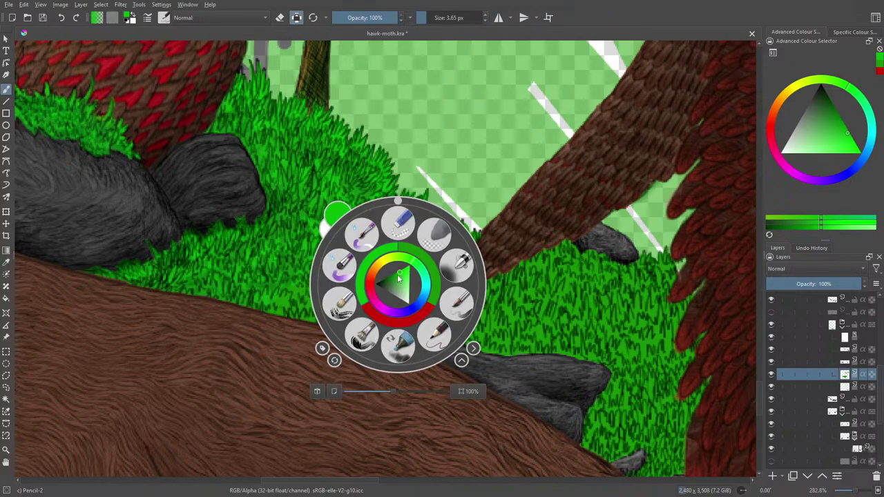
pyautogui.moveTo(398, 275); pyautogui.dragTo(401, 277)
pyautogui.click(340, 90)
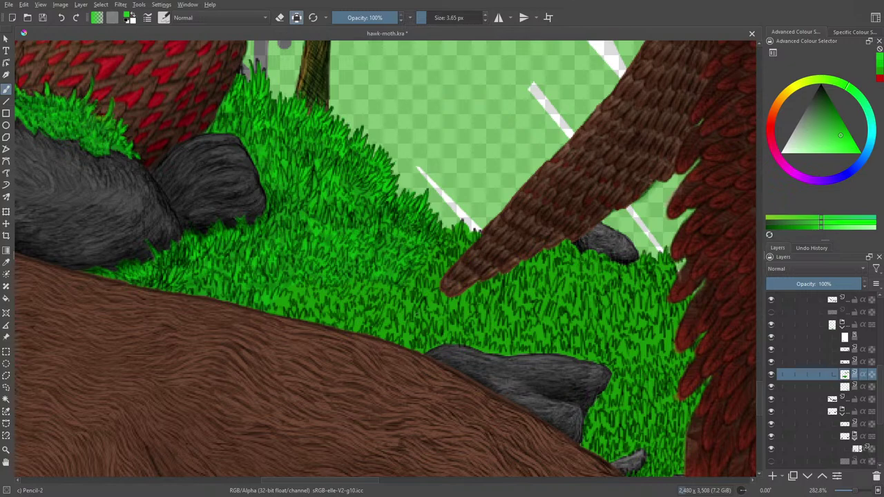
pyautogui.rightClick(397, 246)
pyautogui.click(405, 243)
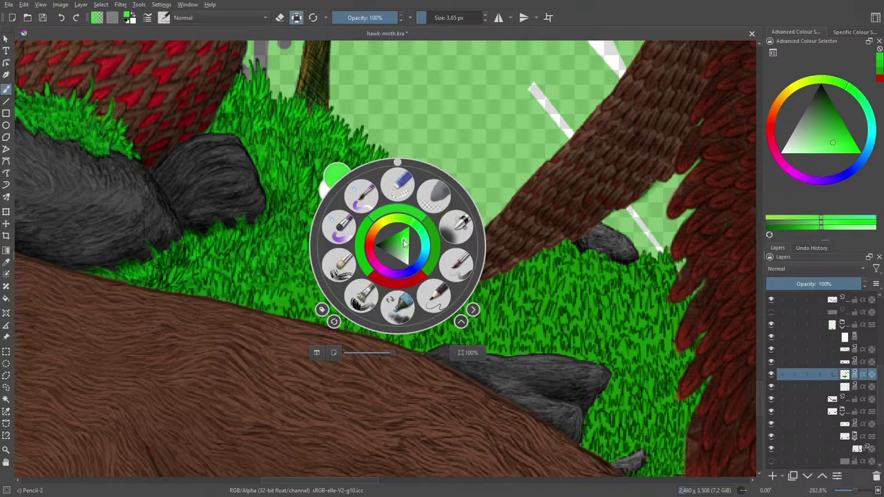
pyautogui.rightClick(405, 243)
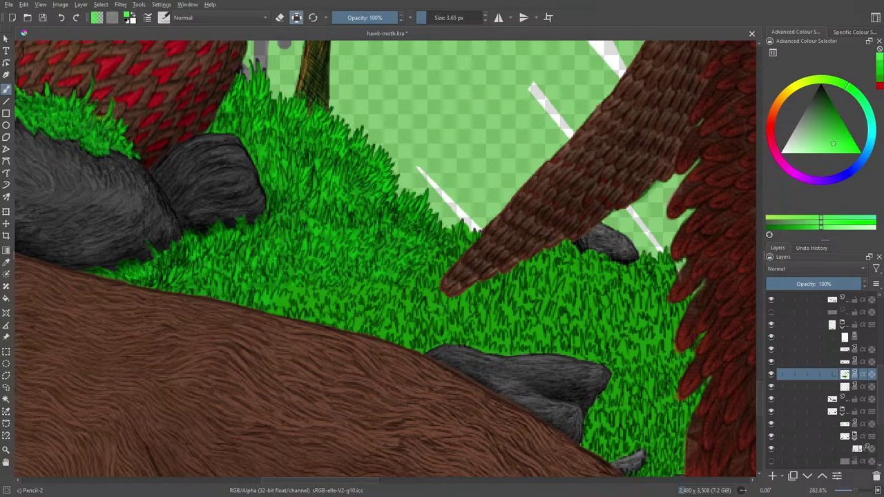
# Try the Basic-2 Opacity brush at 3.18 px with a brighter, lighter green.
pyautogui.click(166, 19)
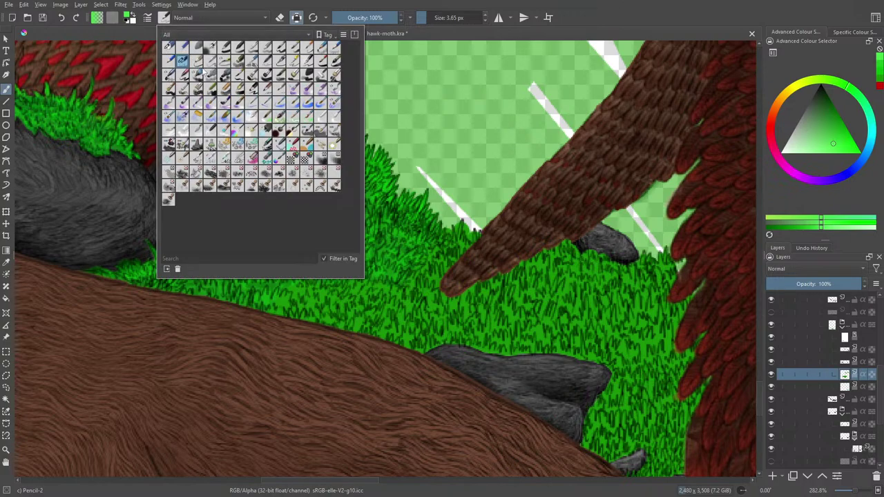
pyautogui.click(239, 49)
pyautogui.rightClick(423, 227)
pyautogui.click(329, 128)
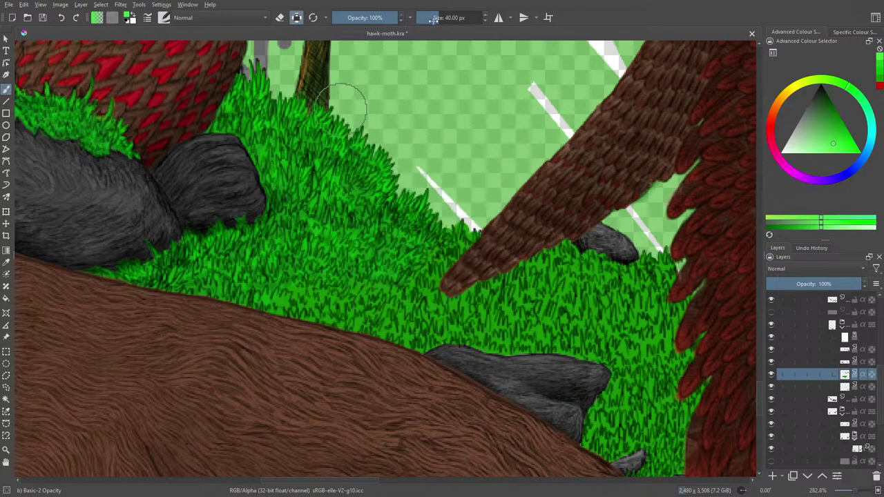
pyautogui.moveTo(433, 20); pyautogui.dragTo(423, 20)
pyautogui.rightClick(391, 302)
pyautogui.click(400, 302)
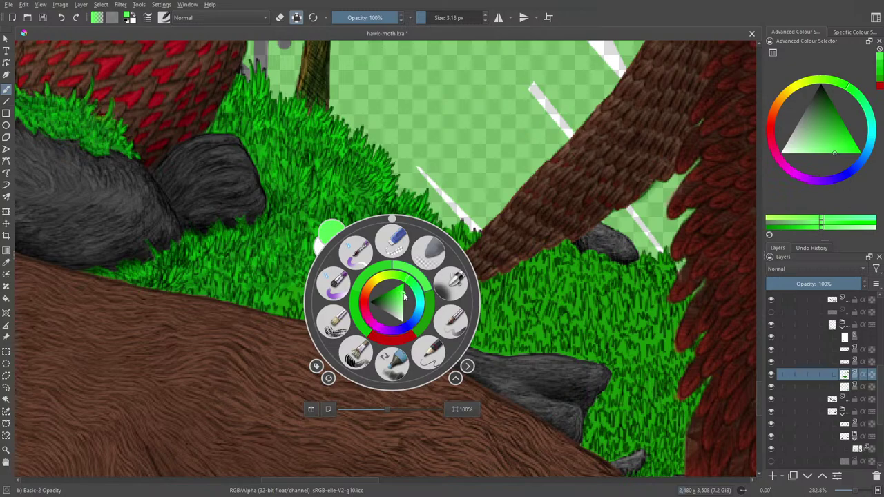
pyautogui.click(407, 295)
pyautogui.click(407, 295)
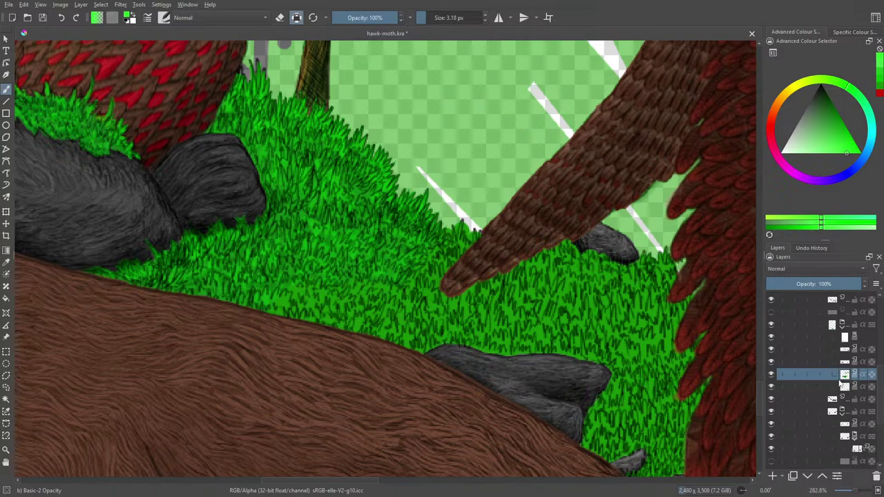
# Select the grass layer directly below Paint Layer 475 and toggle its visibility to check its content.
pyautogui.click(836, 386)
pyautogui.click(773, 387)
pyautogui.click(773, 388)
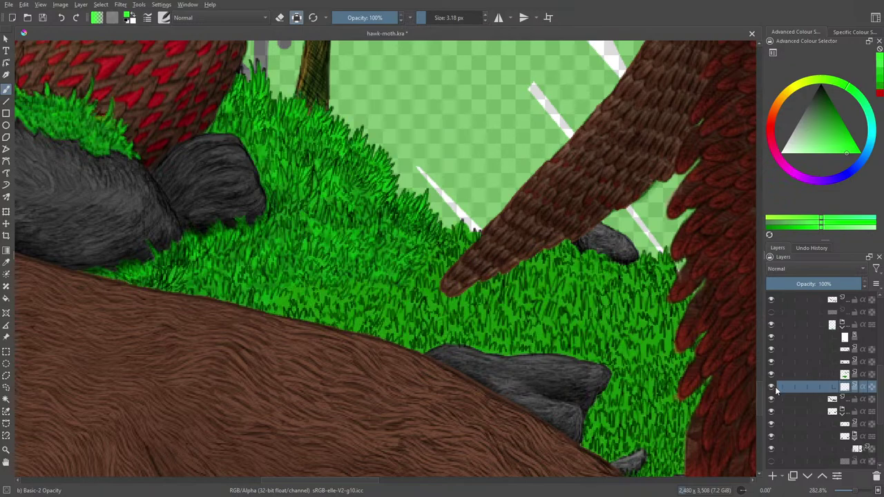
# Try a light green stroke on the grass near the tail feather's tip and undo it.
pyautogui.moveTo(404, 304); pyautogui.dragTo(421, 297)
pyautogui.click(61, 18)
pyautogui.click(61, 18)
# Return to the Pencil-2 brush, choose a slightly darker light green and paint highlights on the grass between the root and the tail feather's tip.
pyautogui.click(164, 17)
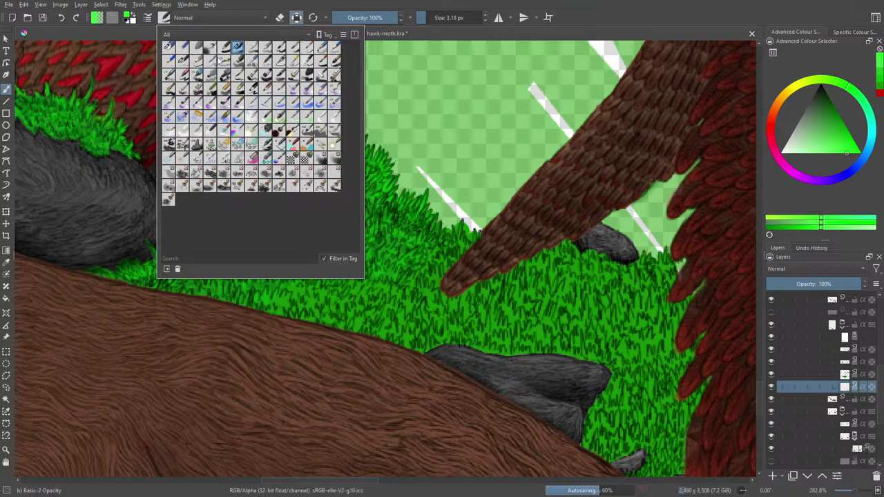
pyautogui.click(183, 61)
pyautogui.rightClick(414, 205)
pyautogui.click(414, 205)
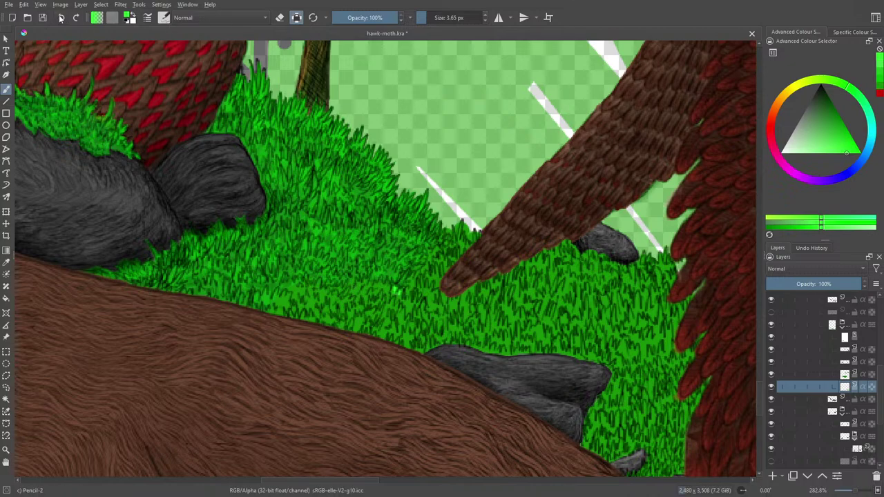
pyautogui.rightClick(407, 287)
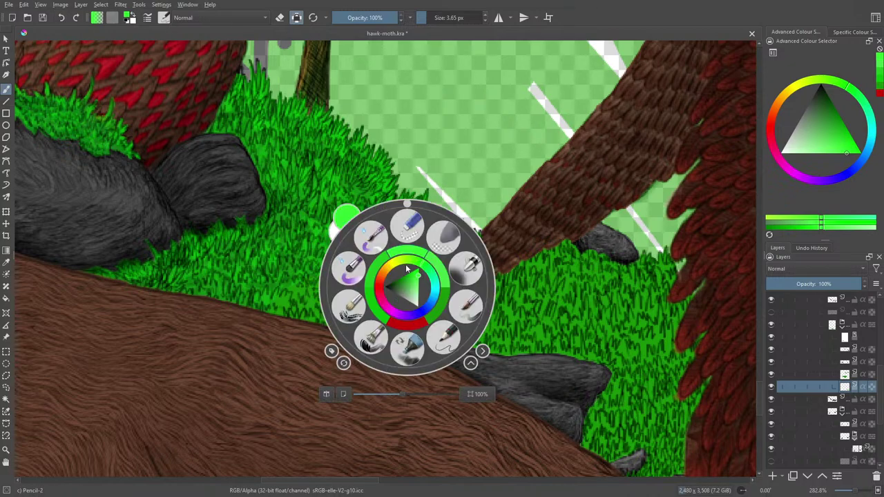
pyautogui.moveTo(417, 276); pyautogui.dragTo(413, 278)
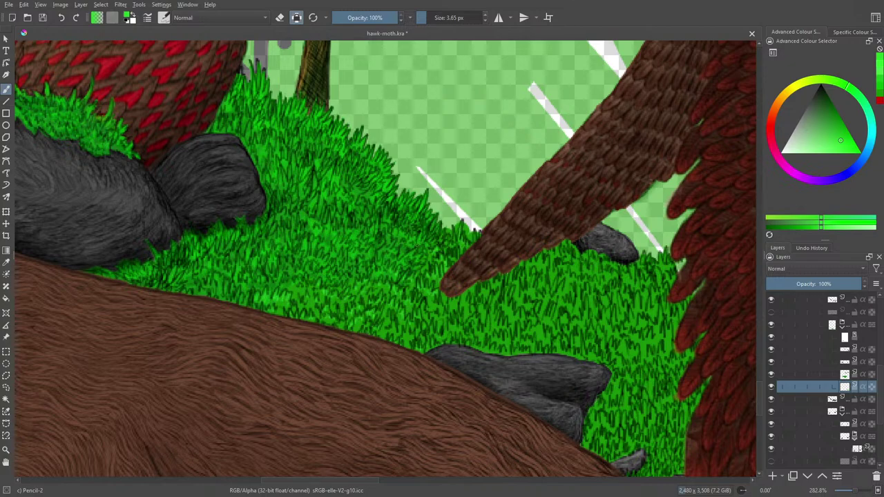
# Re-enable Preserve Alpha and paint light green highlights on the grass blades beneath the long tail feather.
pyautogui.hscroll(5, 297, 482)
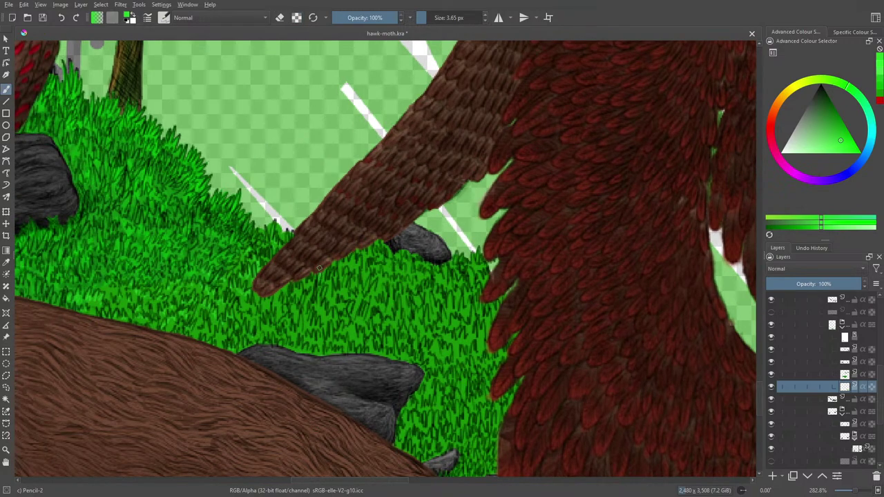
pyautogui.click(297, 17)
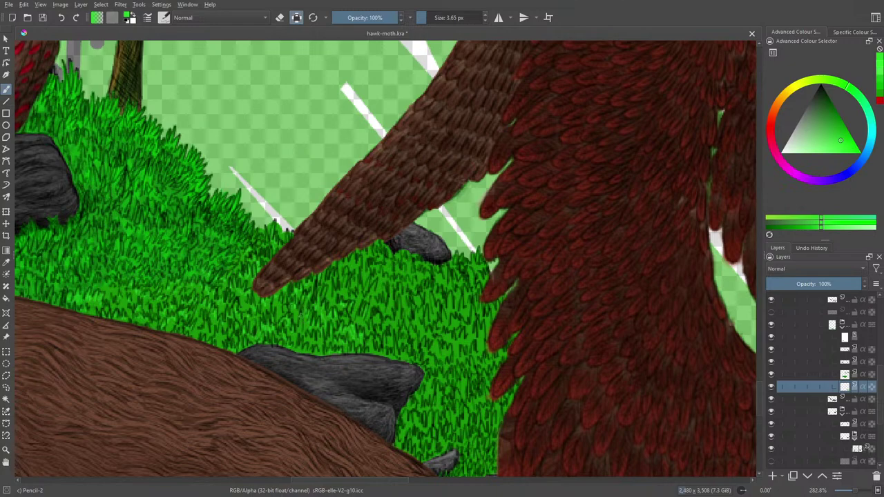
pyautogui.moveTo(297, 331); pyautogui.dragTo(295, 322)
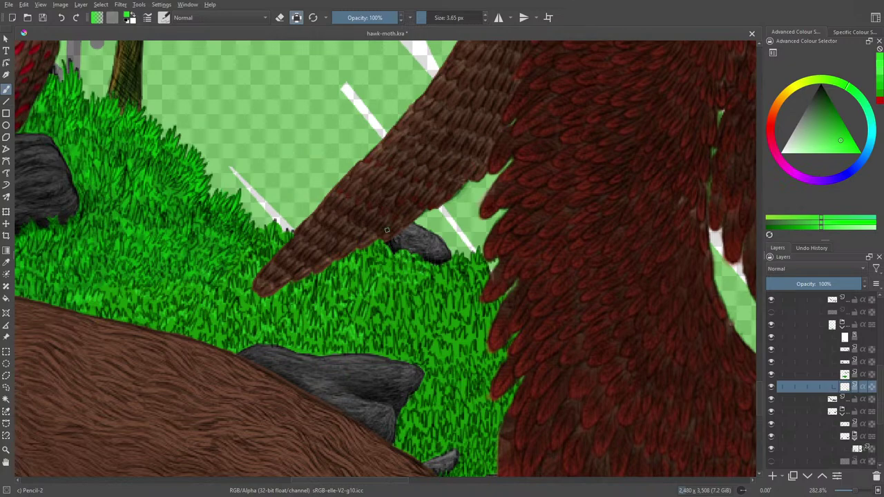
# Extend the light green highlights across the grass between the small rock, the larger rock by the root and the red feathers.
pyautogui.click(293, 20)
pyautogui.click(297, 17)
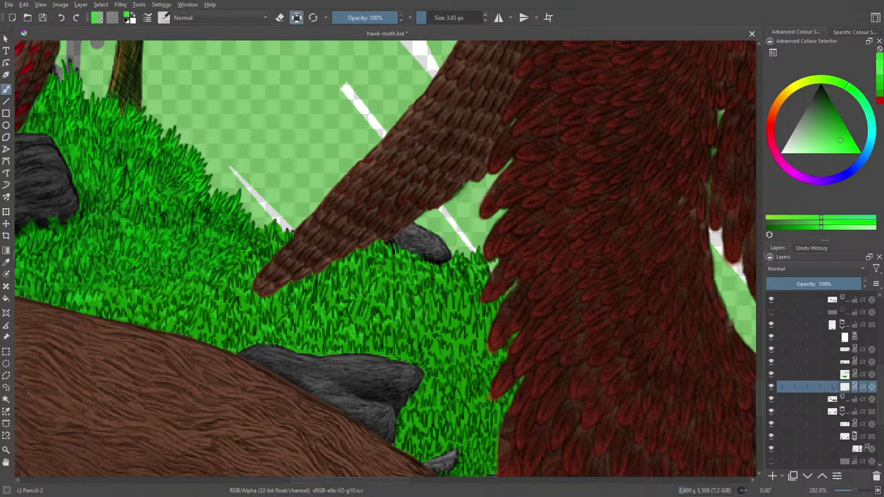
pyautogui.moveTo(429, 312); pyautogui.dragTo(429, 299)
pyautogui.moveTo(451, 328); pyautogui.dragTo(450, 317)
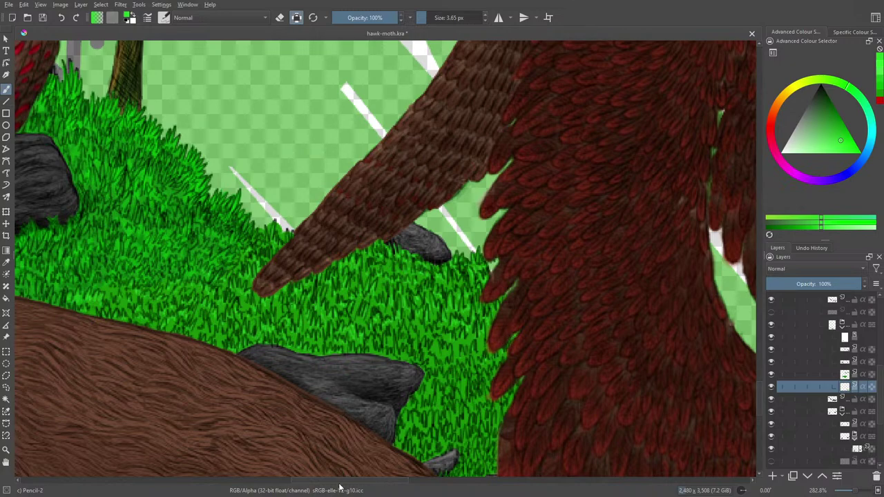
pyautogui.moveTo(315, 483)
pyautogui.mouseDown()
pyautogui.moveTo(207, 484)
pyautogui.moveTo(249, 476)
pyautogui.moveTo(305, 490)
pyautogui.moveTo(298, 483)
pyautogui.mouseUp()
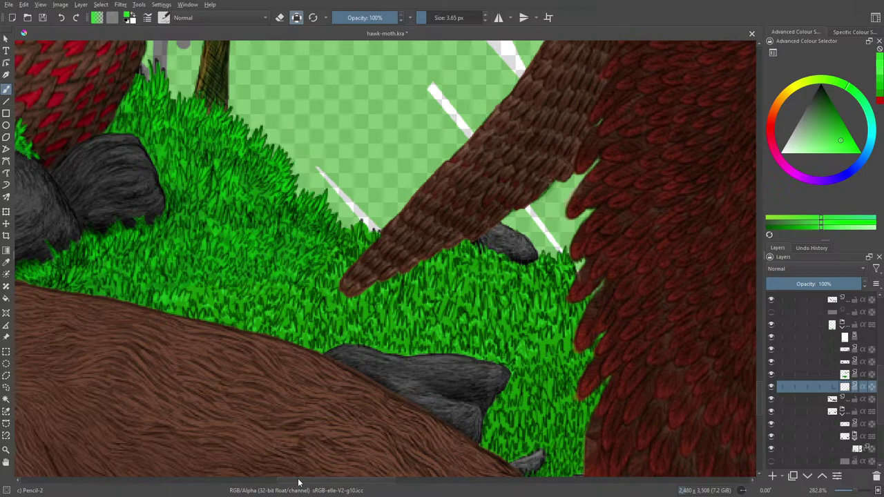
pyautogui.moveTo(298, 479)
pyautogui.mouseDown()
pyautogui.moveTo(411, 480)
pyautogui.moveTo(448, 492)
pyautogui.moveTo(430, 418)
pyautogui.mouseUp()
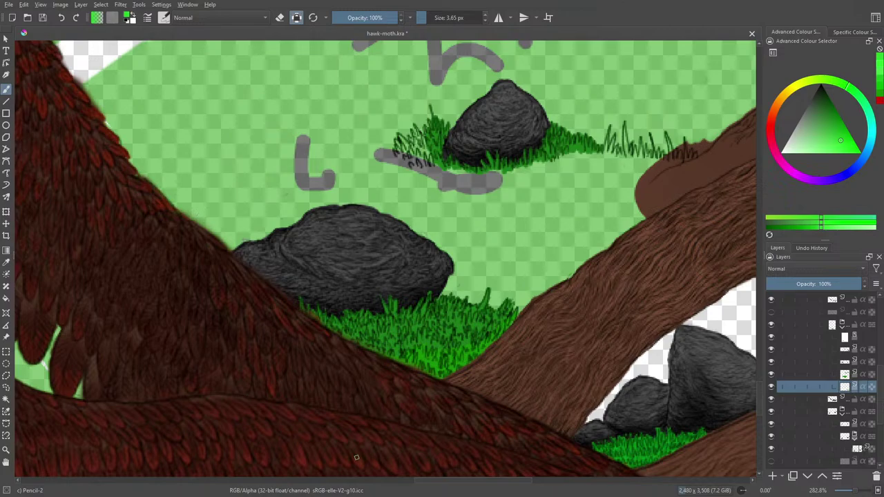
# Paint light green highlights on the remaining grass blades down the strip between the root and the red tail feathers.
pyautogui.moveTo(434, 482); pyautogui.dragTo(311, 481)
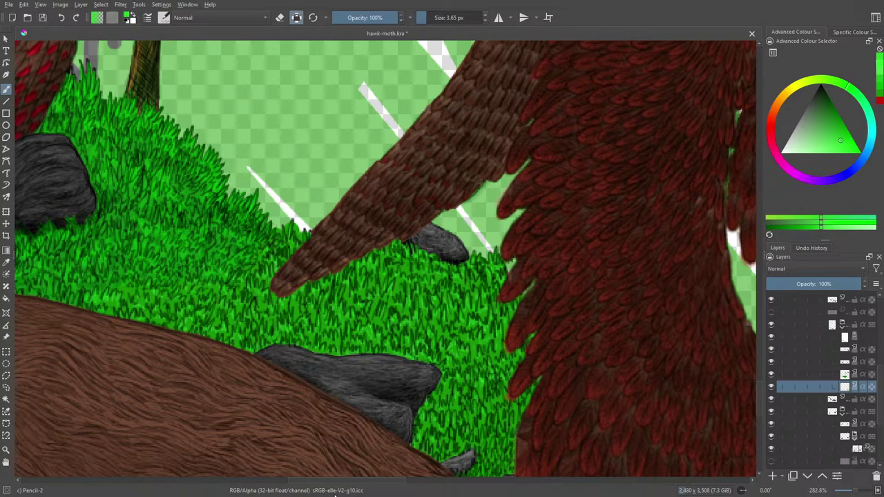
pyautogui.hscroll(2, 353, 483)
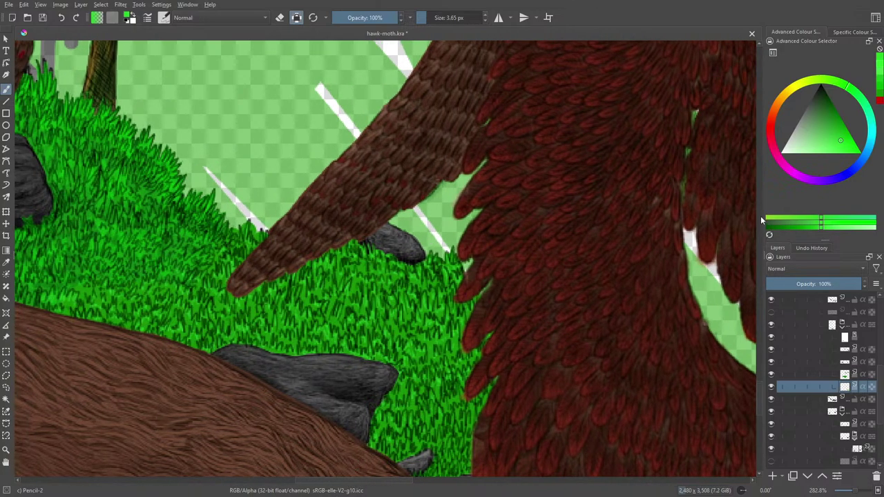
pyautogui.scroll(-5, 761, 409)
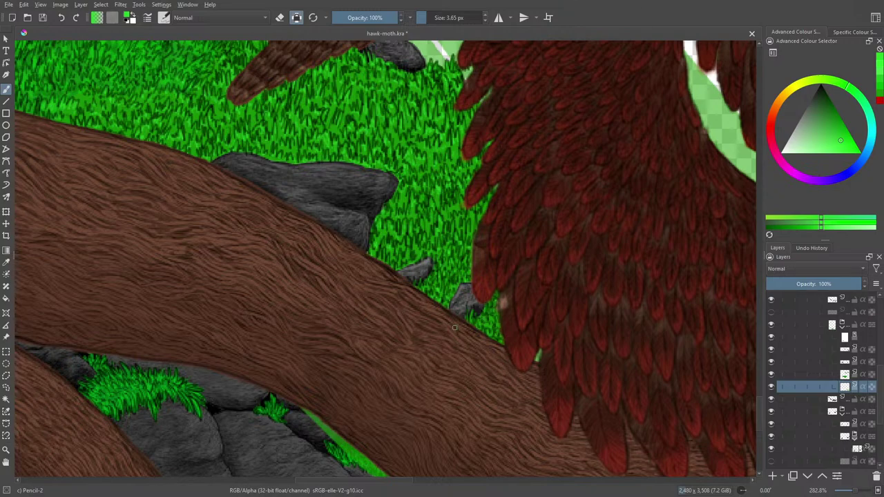
# Switch to the Eraser Circle brush and hide the rock layer group.
pyautogui.press('e')
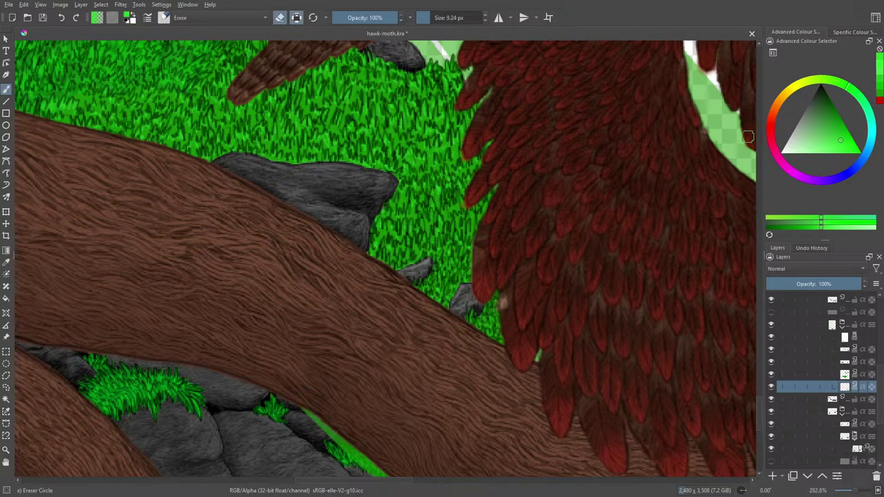
pyautogui.click(770, 414)
pyautogui.scroll(-5, 759, 409)
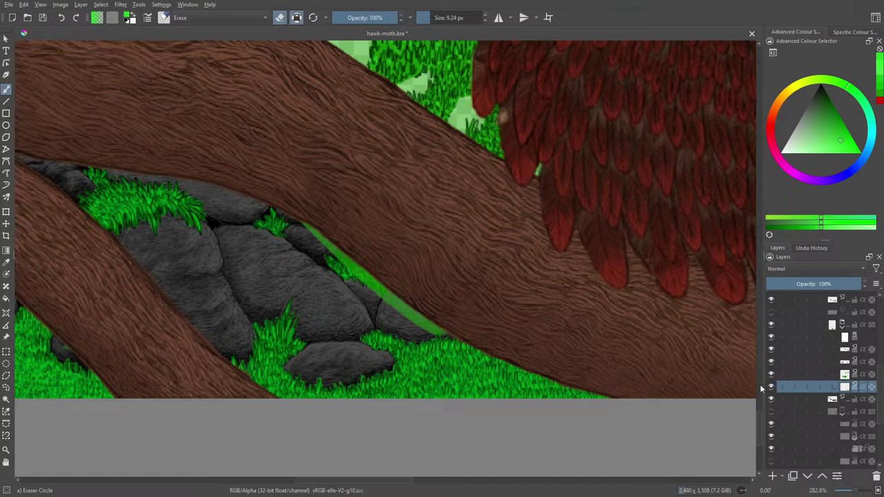
pyautogui.scroll(-8, 837, 489)
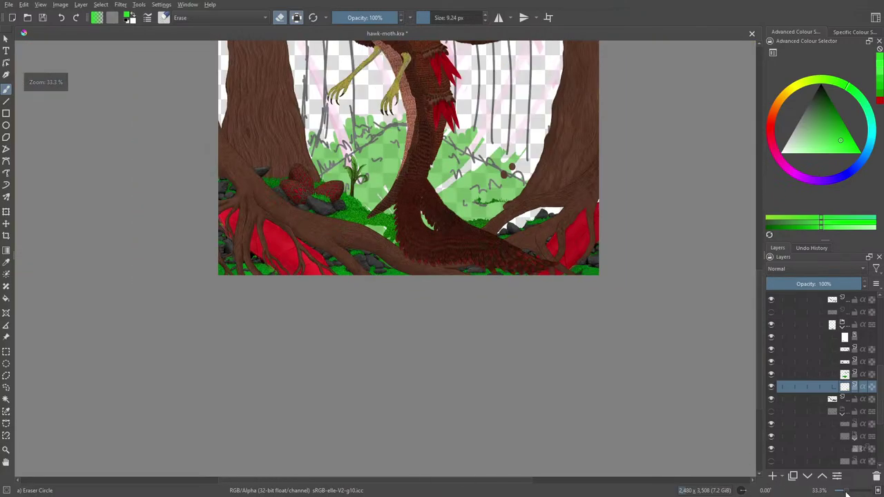
pyautogui.scroll(3, 848, 492)
pyautogui.scroll(1, 849, 492)
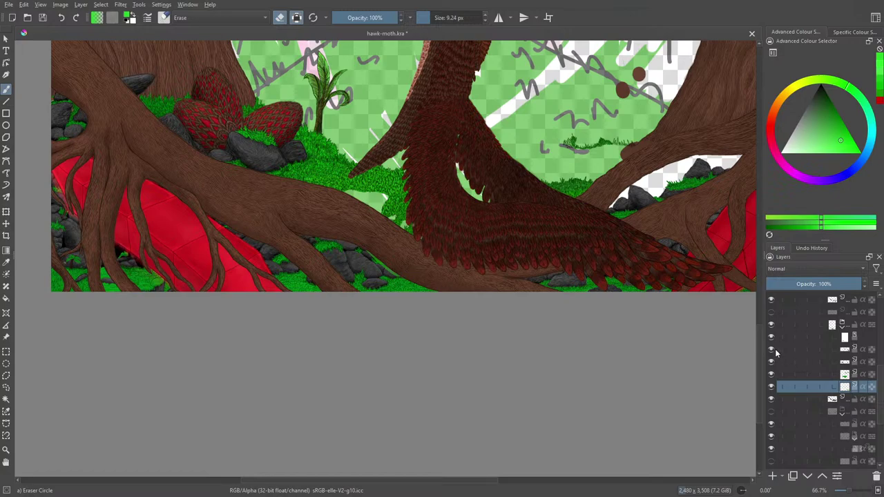
# Toggle the visibility of the layer groups to find the one containing the green background sketch.
pyautogui.click(773, 324)
pyautogui.click(772, 326)
pyautogui.click(773, 400)
pyautogui.click(773, 402)
pyautogui.scroll(-1, 880, 414)
pyautogui.scroll(-5, 880, 415)
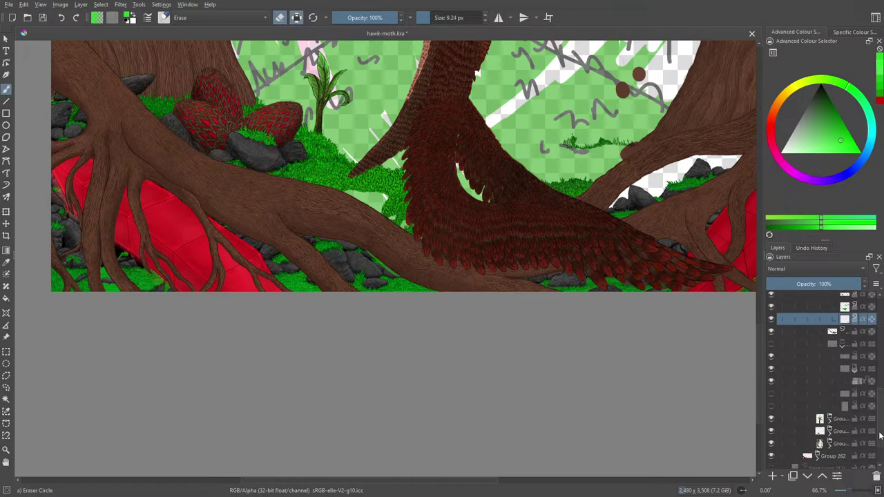
pyautogui.click(772, 401)
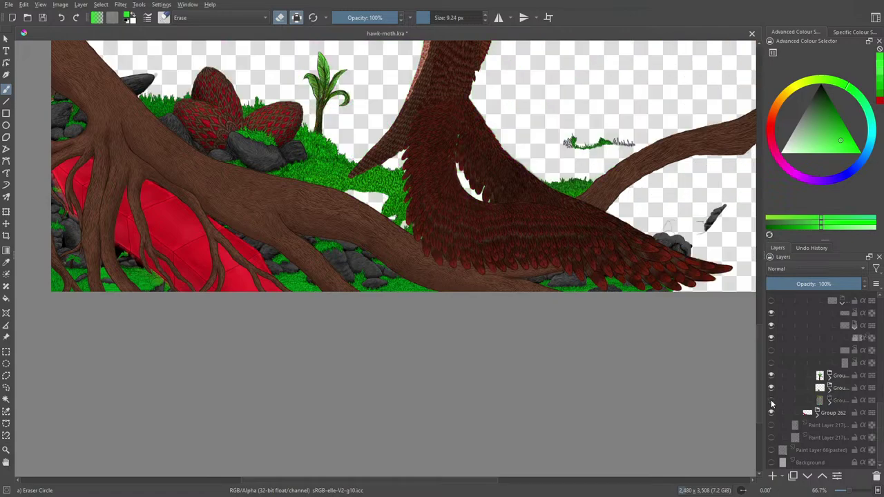
pyautogui.click(772, 405)
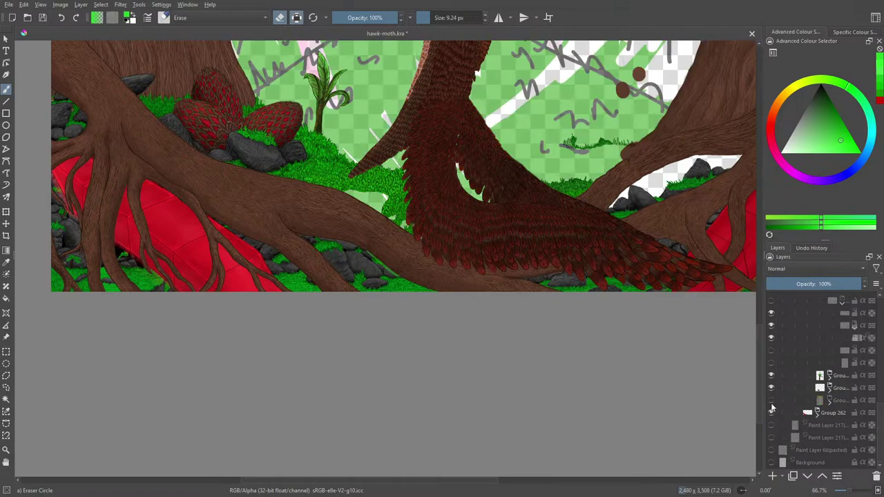
pyautogui.click(771, 402)
pyautogui.click(772, 403)
# Expand the background group, identify the layer with the green sketch by toggling visibility, and select it.
pyautogui.click(830, 403)
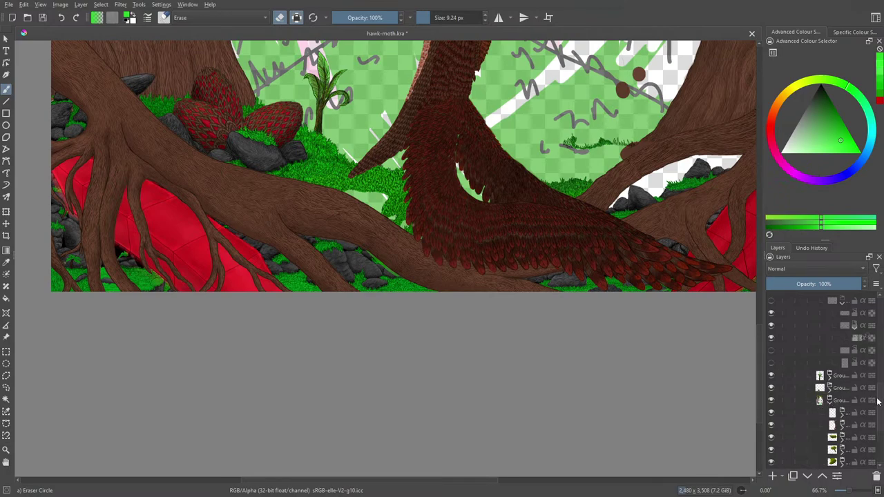
pyautogui.moveTo(880, 404); pyautogui.dragTo(882, 427)
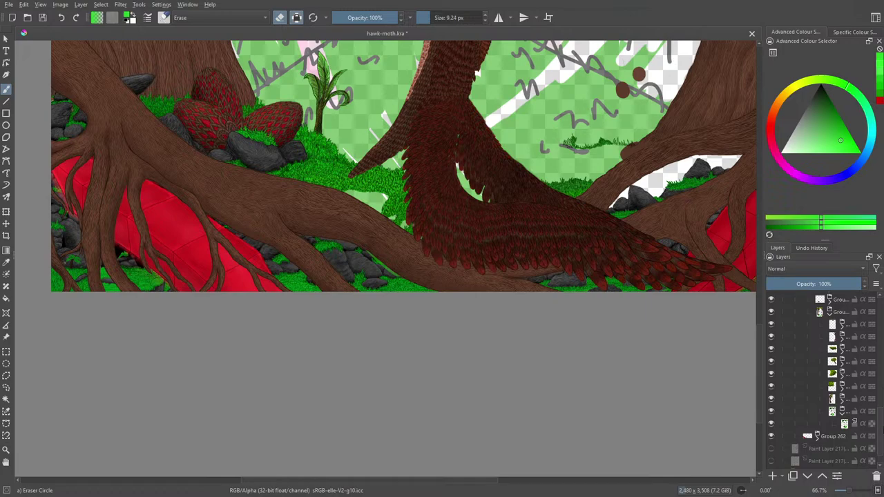
pyautogui.click(772, 437)
pyautogui.click(772, 438)
pyautogui.click(771, 424)
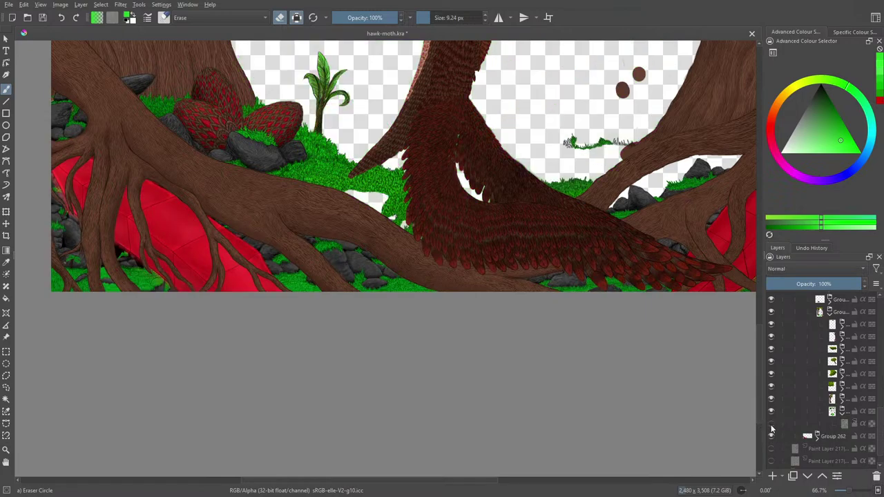
pyautogui.click(771, 427)
pyautogui.click(843, 419)
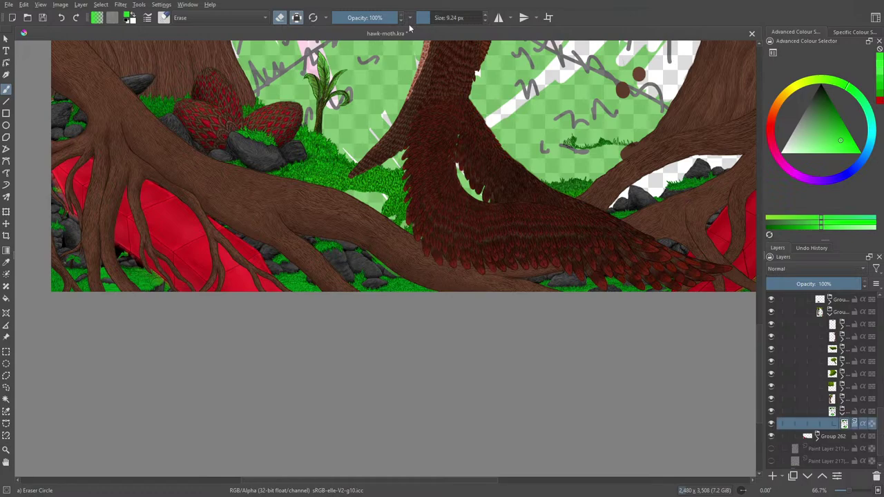
# Enlarge the eraser to 66.73 px.
pyautogui.press(']')
pyautogui.press(']')
pyautogui.press(']')
pyautogui.press(']')
pyautogui.press(']')
pyautogui.press(']')
pyautogui.press(']')
pyautogui.press(']')
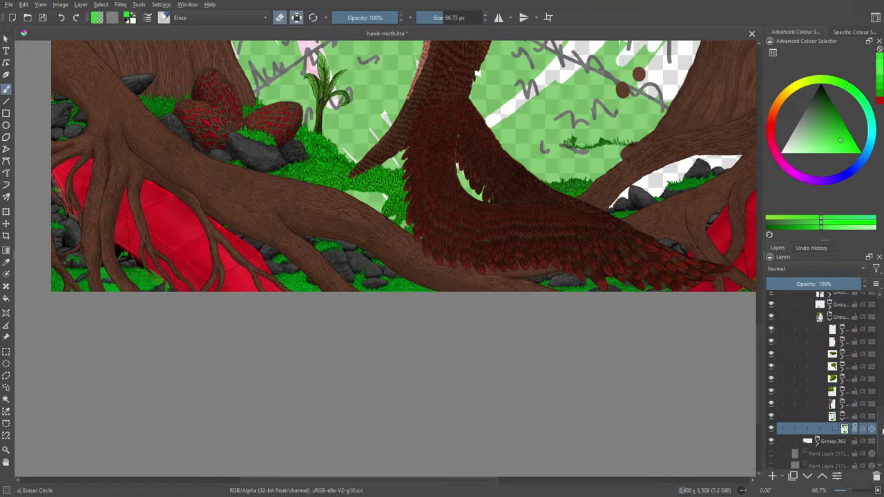
# Select the layer with the grass colour by the rocks across the tail and show the rock group again.
pyautogui.scroll(3, 877, 387)
pyautogui.scroll(-1, 877, 387)
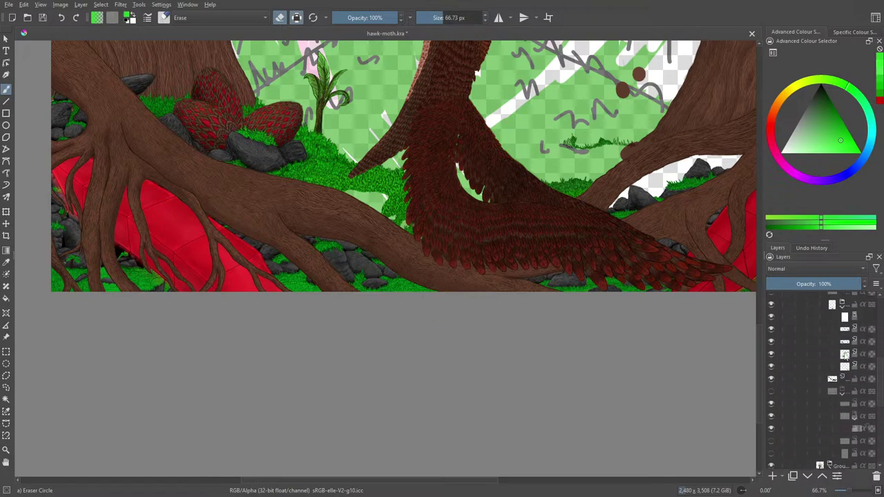
pyautogui.click(772, 355)
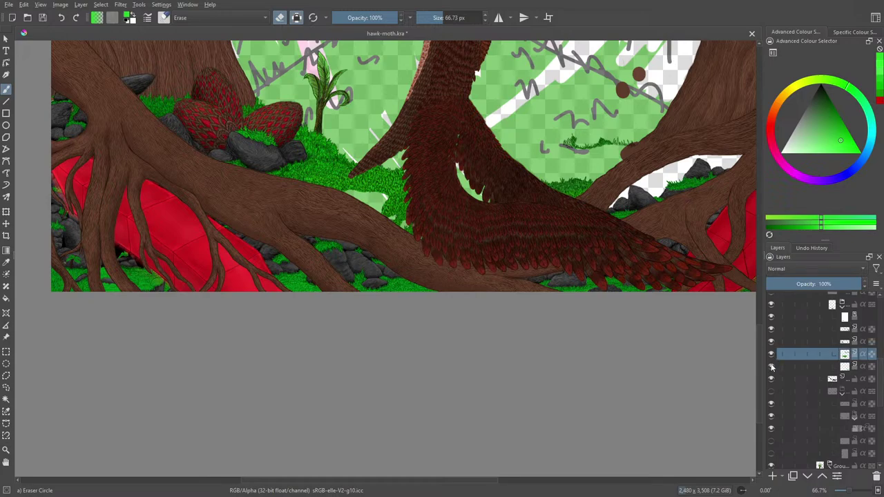
pyautogui.click(772, 391)
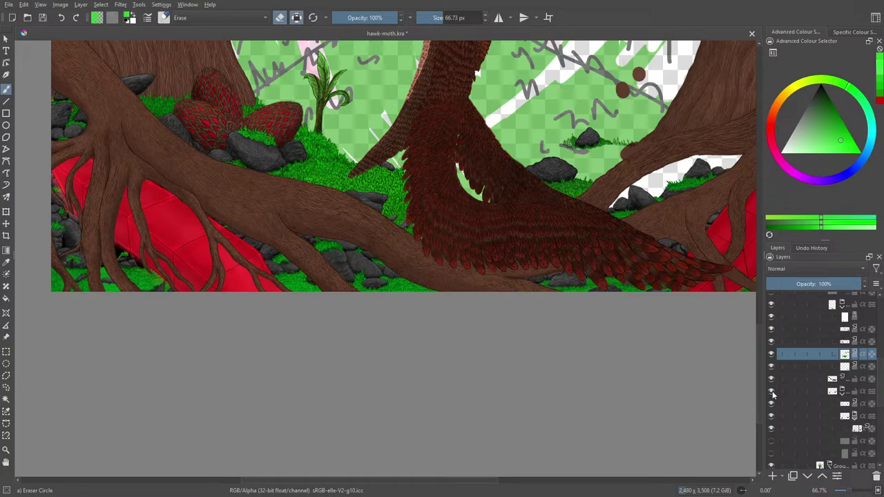
pyautogui.scroll(3, 851, 493)
pyautogui.scroll(-5, 851, 494)
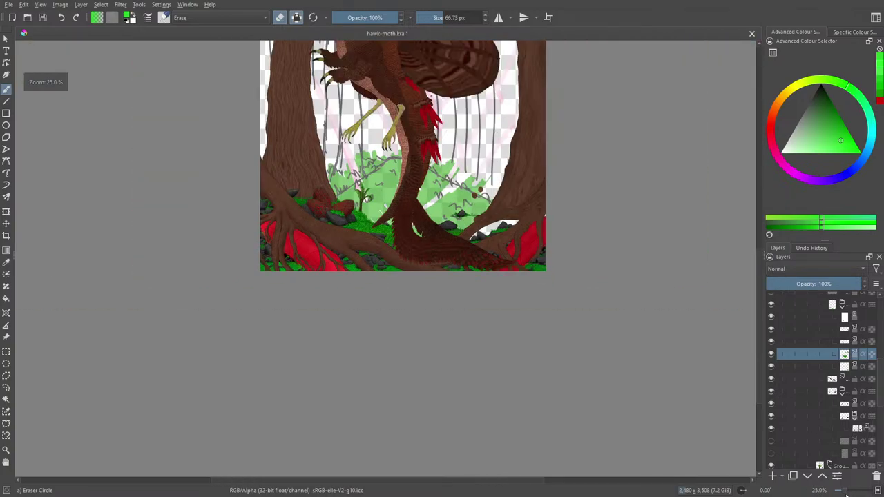
pyautogui.scroll(2, 851, 494)
pyautogui.scroll(3, 851, 492)
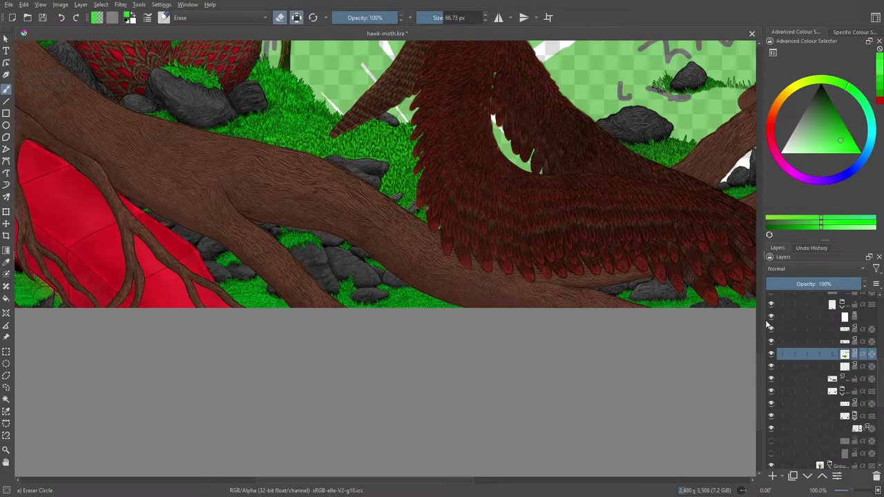
pyautogui.moveTo(761, 381); pyautogui.dragTo(759, 341)
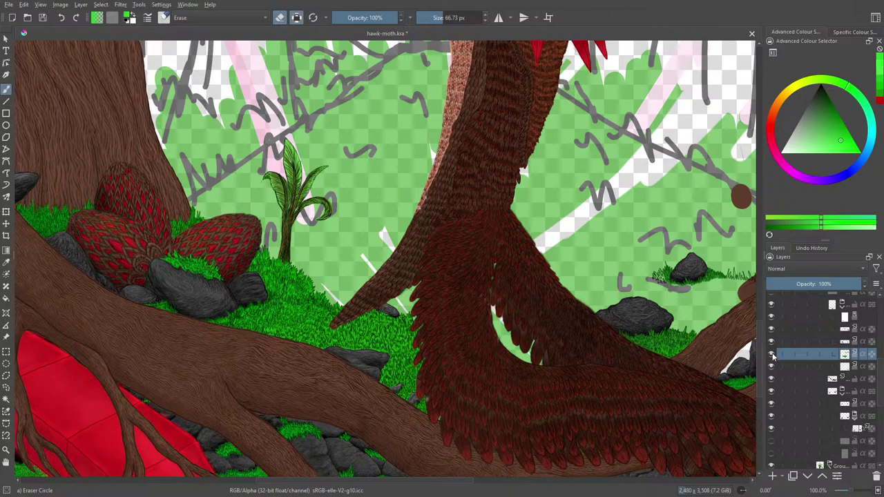
# Toggle the two grass colour layers to compare which areas of grass each one covers.
pyautogui.click(772, 354)
pyautogui.click(771, 355)
pyautogui.click(771, 354)
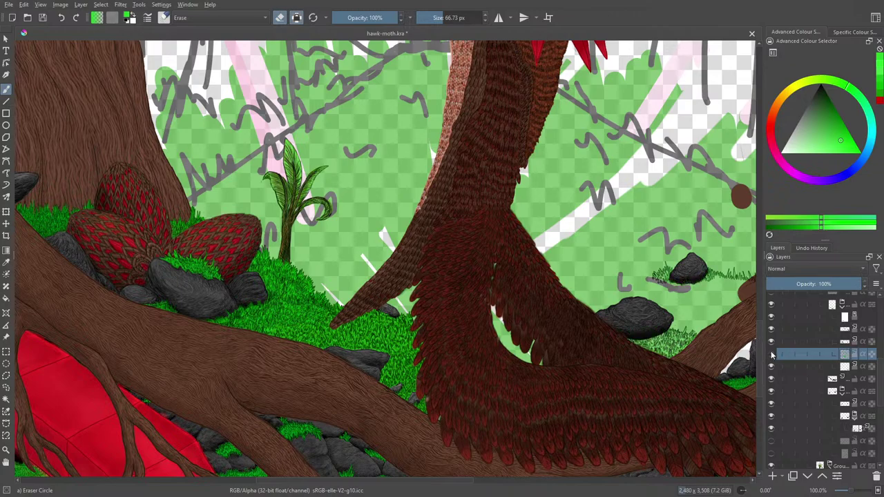
pyautogui.click(772, 354)
pyautogui.click(772, 366)
pyautogui.click(772, 366)
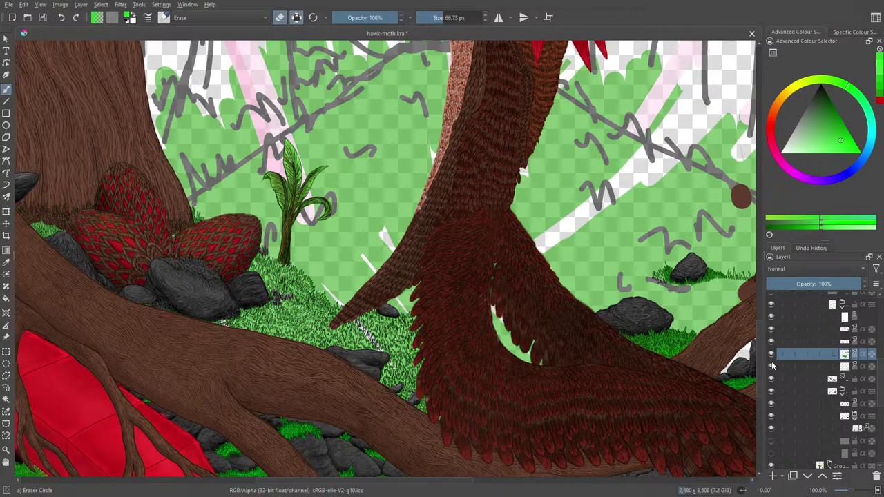
# Select Paint Layer 445, return to the Pencil-2 brush and check the layer's grass around the eggs by toggling its visibility.
pyautogui.click(829, 369)
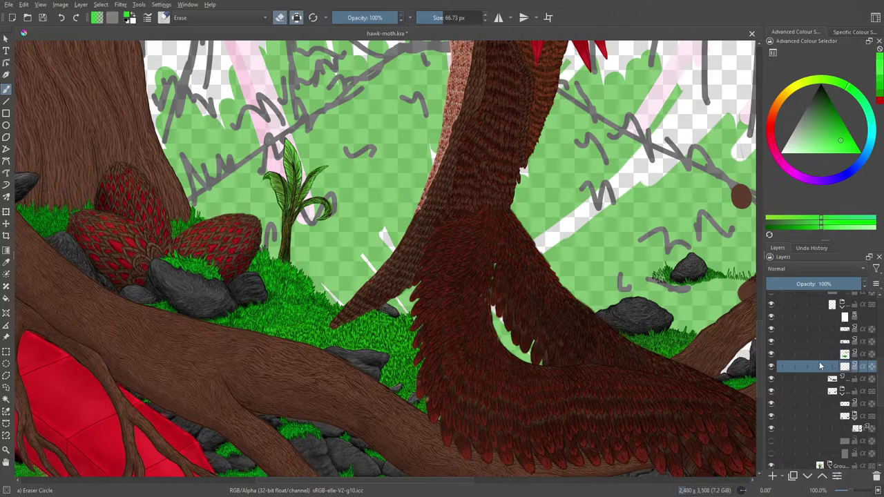
pyautogui.moveTo(821, 366)
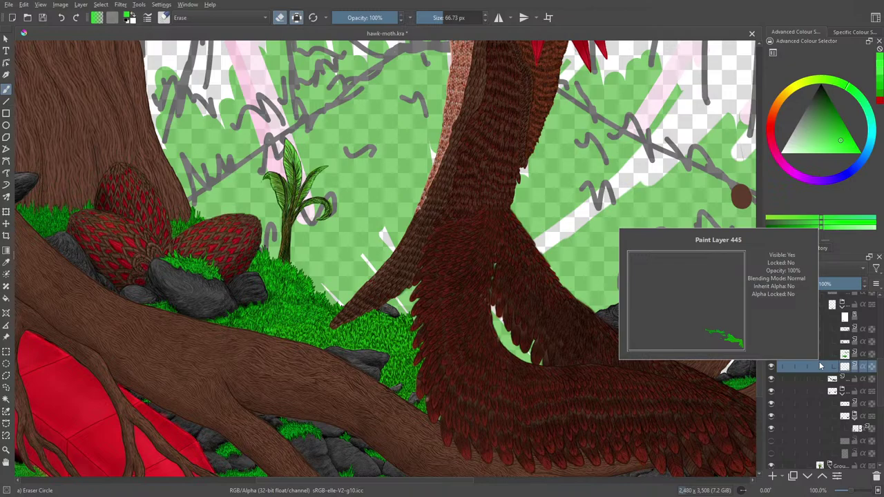
pyautogui.press('/')
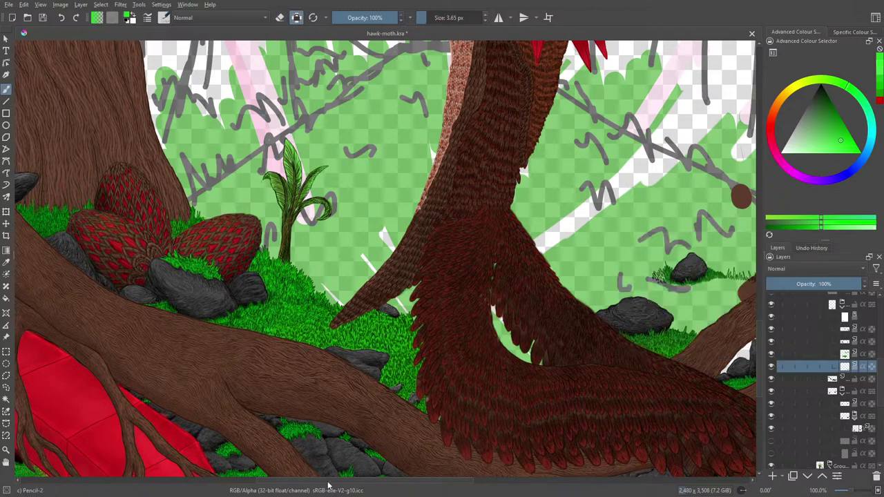
pyautogui.moveTo(276, 277); pyautogui.dragTo(656, 277)
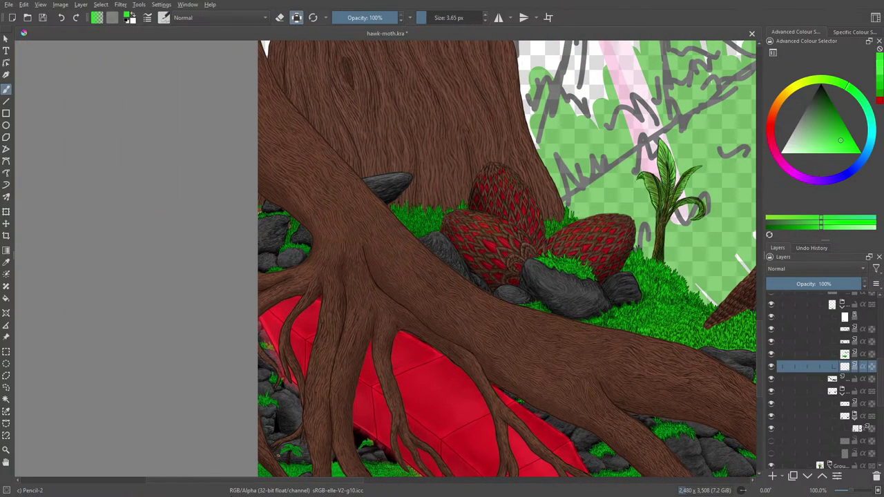
pyautogui.click(850, 490)
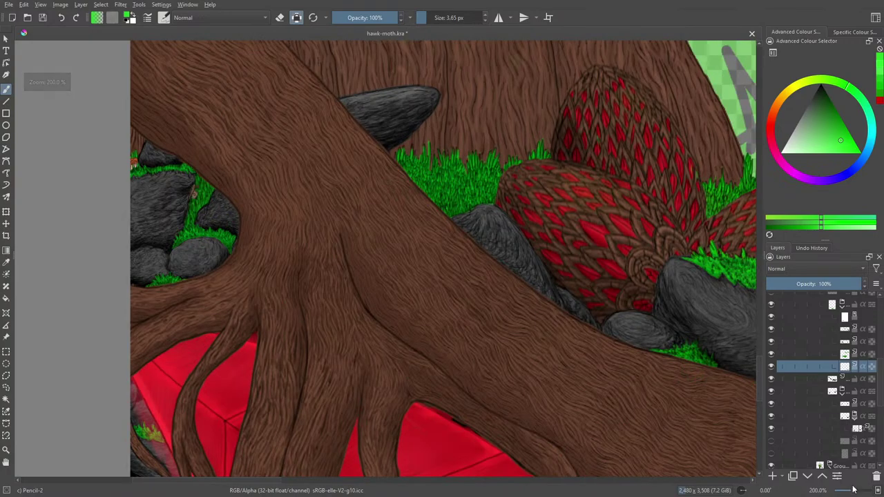
pyautogui.click(771, 367)
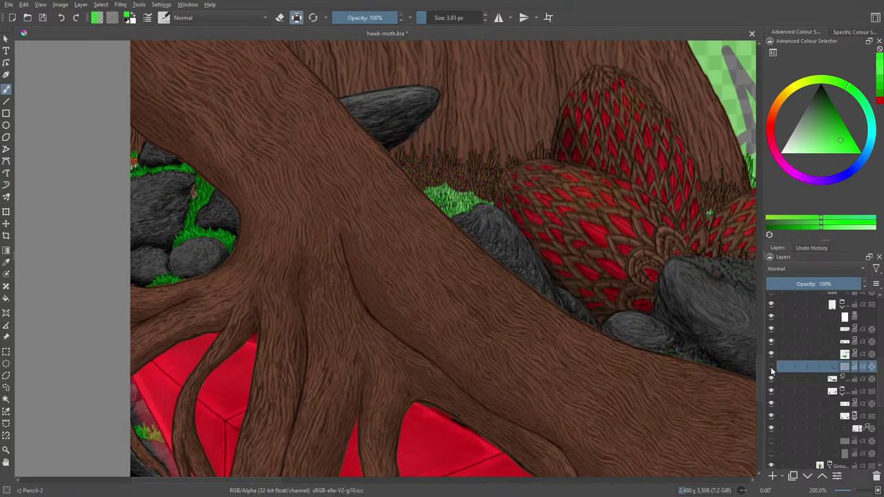
pyautogui.click(772, 369)
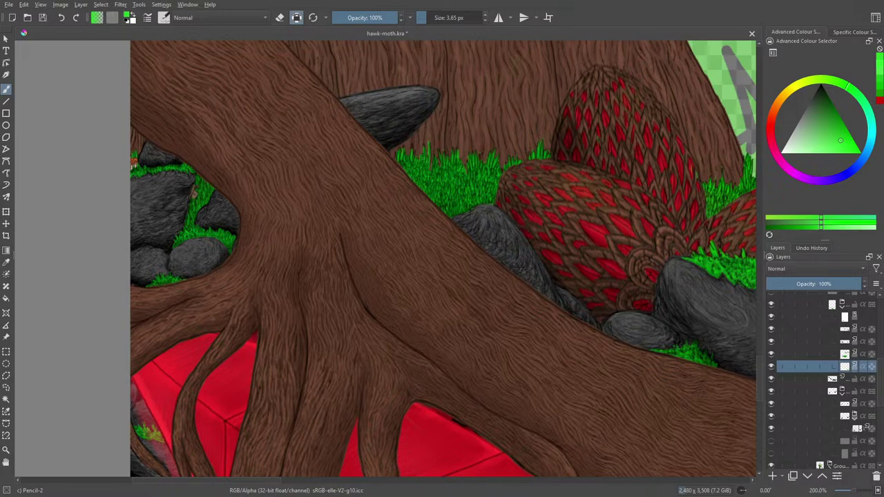
# Sample a green from the grass between the root and the eggs and adjust the brush colour to a slightly lighter green.
pyautogui.keyDown('ctrl'); pyautogui.click(403, 161); pyautogui.keyUp('ctrl')
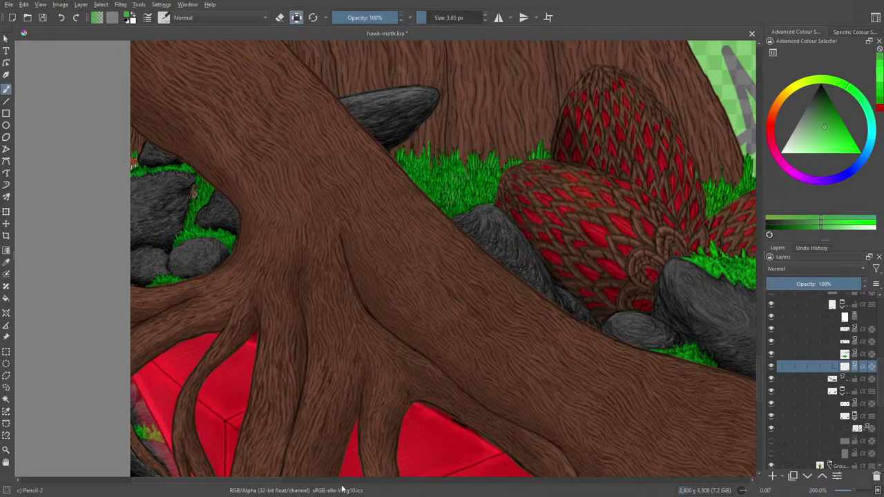
pyautogui.hscroll(10, 352, 481)
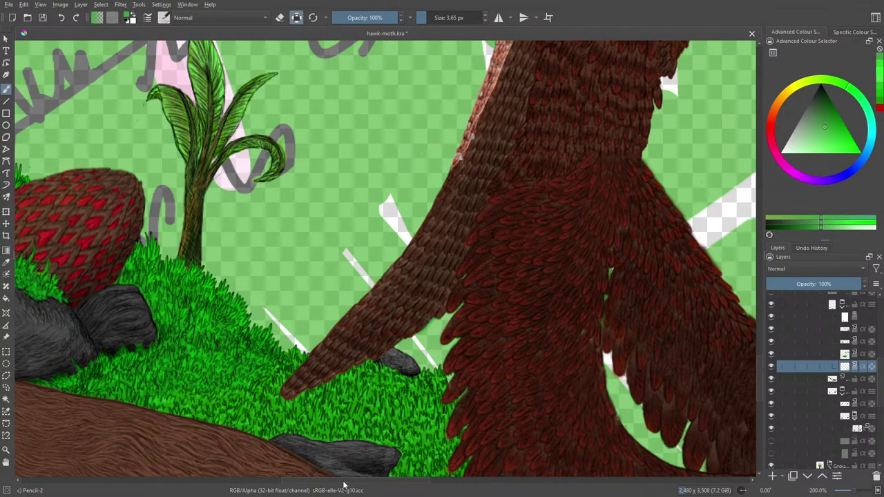
pyautogui.hscroll(-8, 332, 484)
pyautogui.rightClick(271, 184)
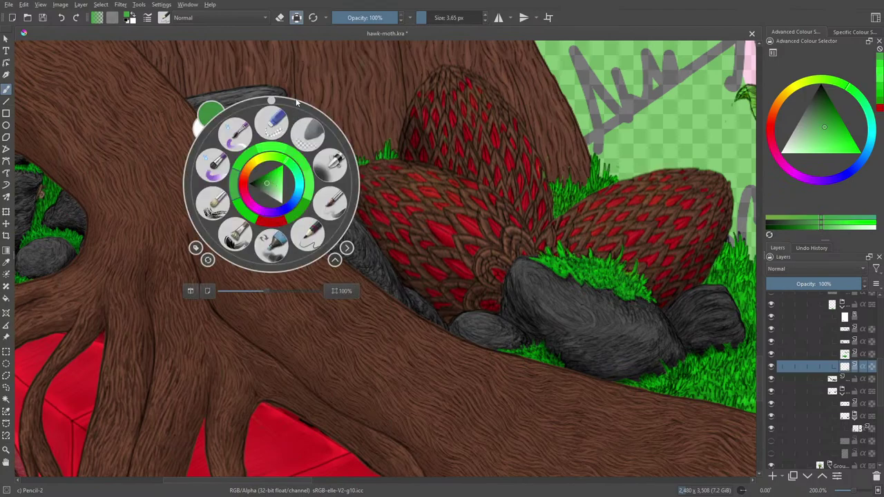
pyautogui.click(269, 185)
pyautogui.moveTo(269, 185); pyautogui.dragTo(276, 186)
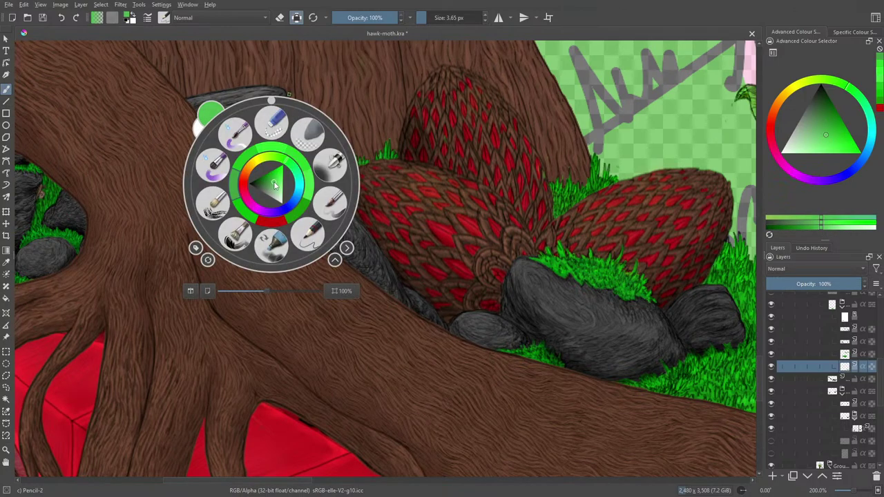
pyautogui.click(252, 61)
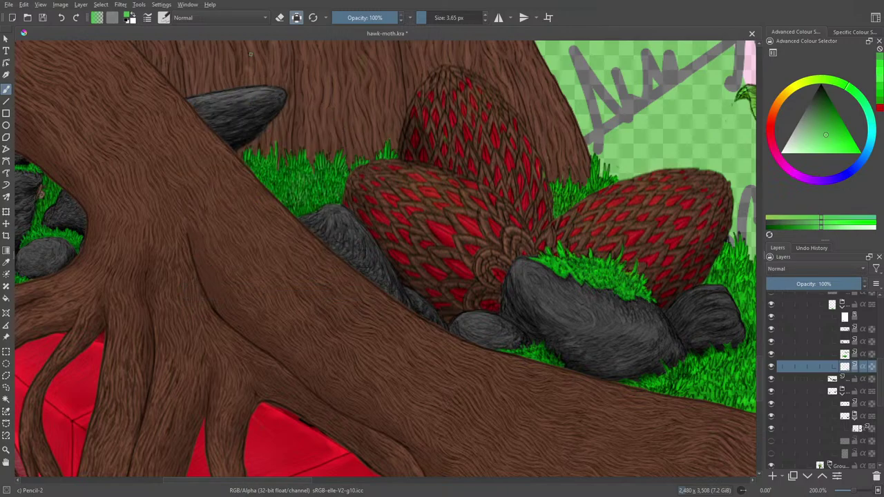
# Sample a brighter green from the grass beside the tail feathers and return to the freehand brush.
pyautogui.moveTo(251, 53); pyautogui.dragTo(362, 448)
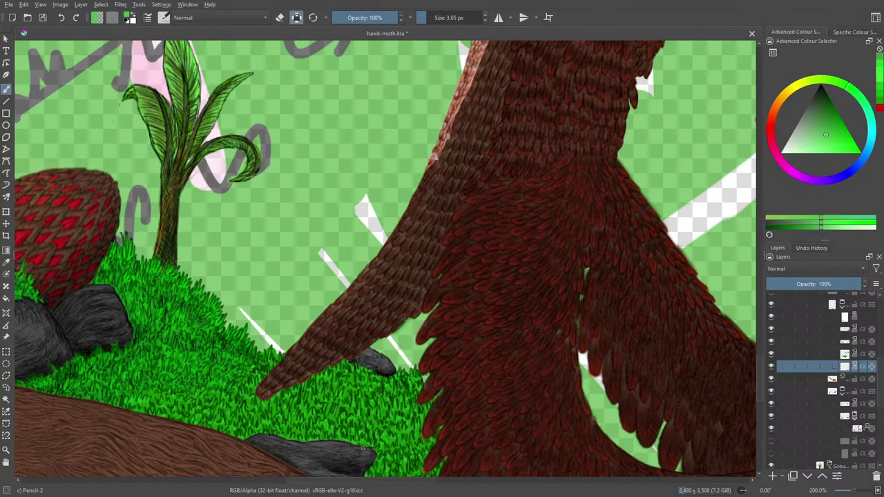
pyautogui.click(6, 264)
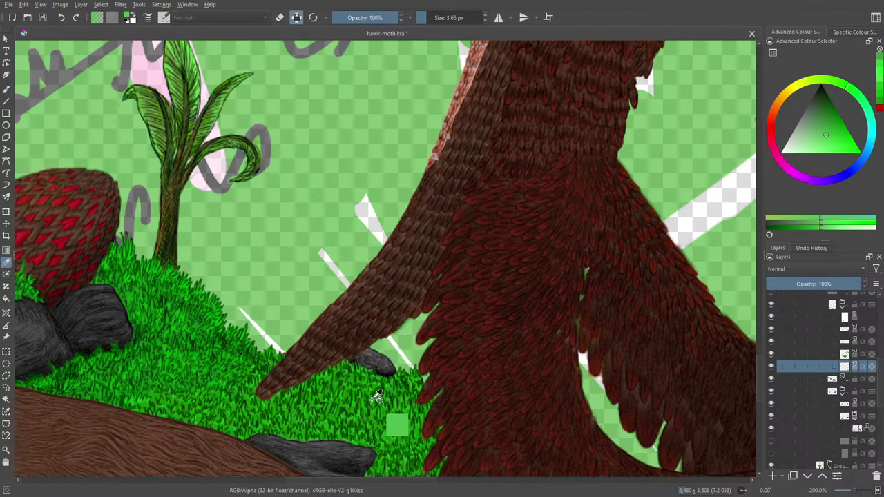
pyautogui.moveTo(373, 394); pyautogui.dragTo(378, 398)
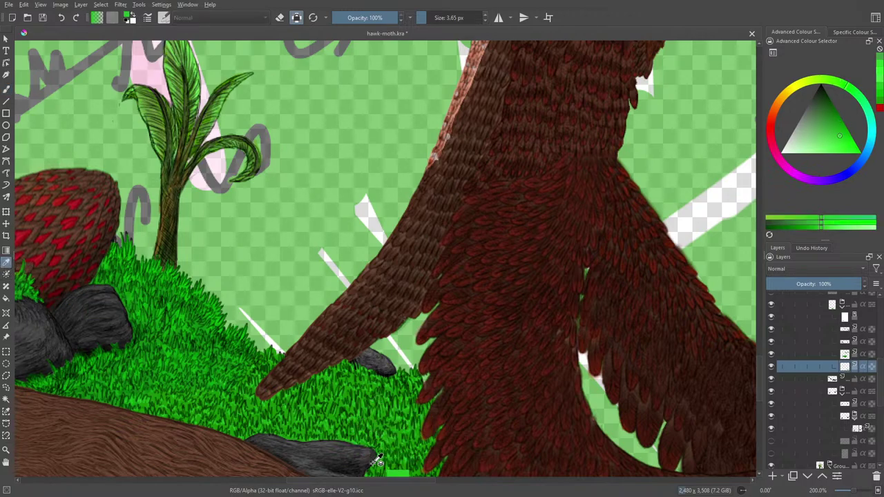
pyautogui.click(856, 492)
pyautogui.click(856, 491)
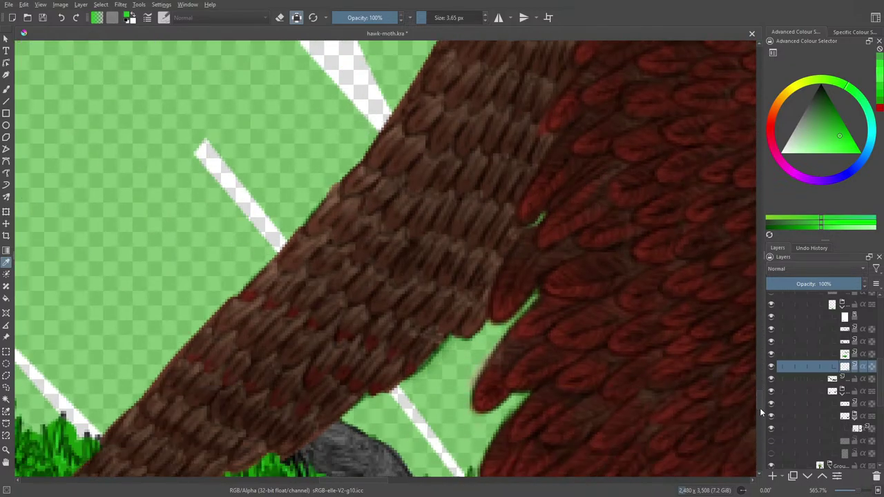
pyautogui.moveTo(762, 412); pyautogui.dragTo(352, 171)
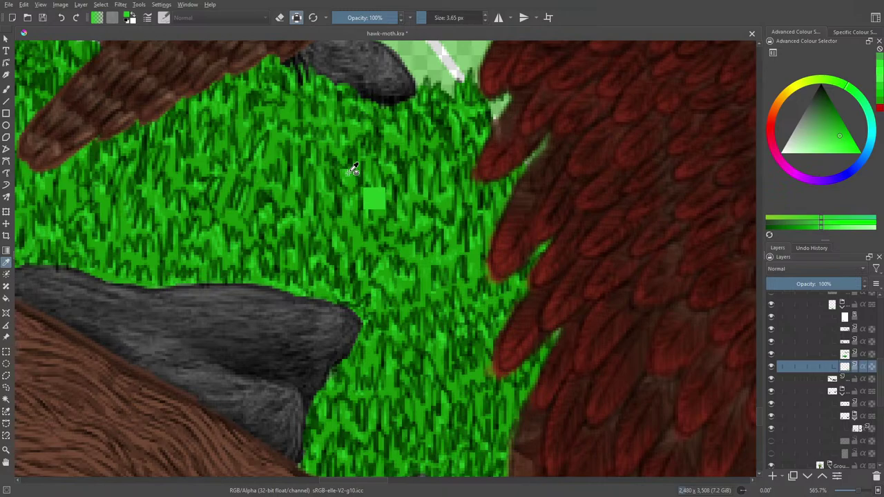
pyautogui.click(5, 88)
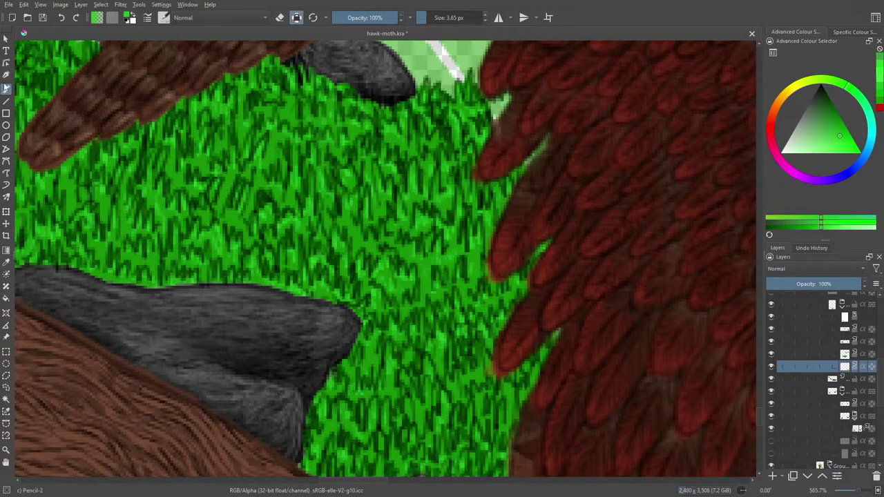
pyautogui.scroll(-10, 207, 474)
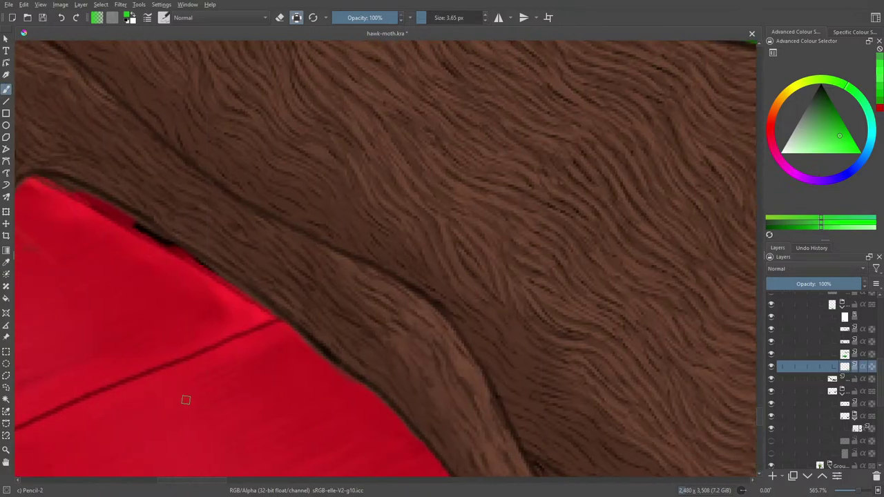
pyautogui.rightClick(188, 333)
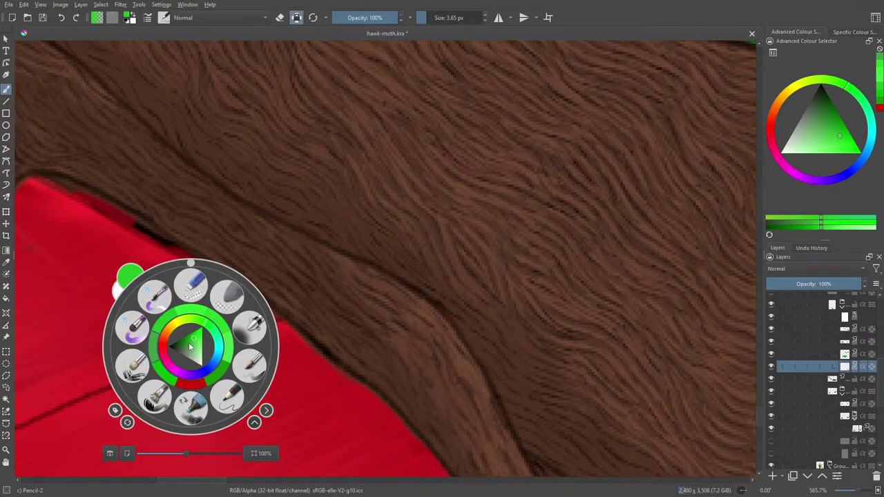
pyautogui.click(156, 304)
pyautogui.rightClick(351, 353)
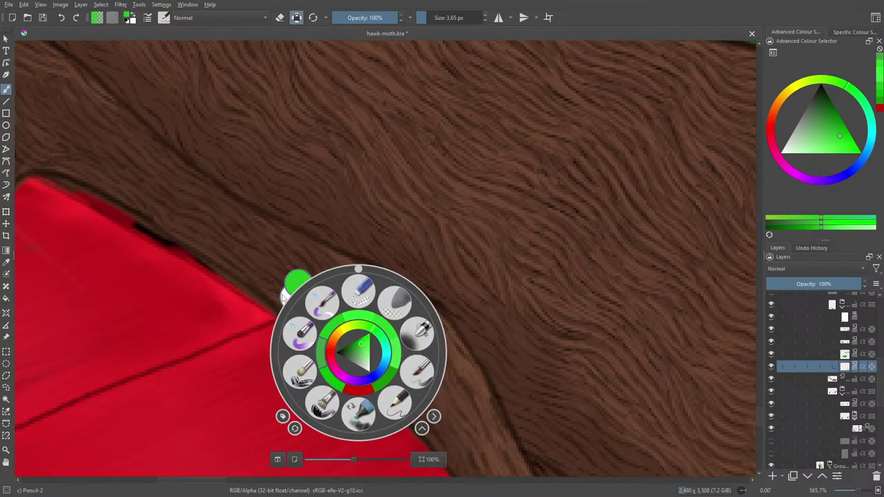
pyautogui.click(170, 209)
# Refine the grass between the root and the eggs with a reduced Eraser Circle brush and light green Pencil-2 strokes.
pyautogui.moveTo(765, 416); pyautogui.dragTo(762, 391)
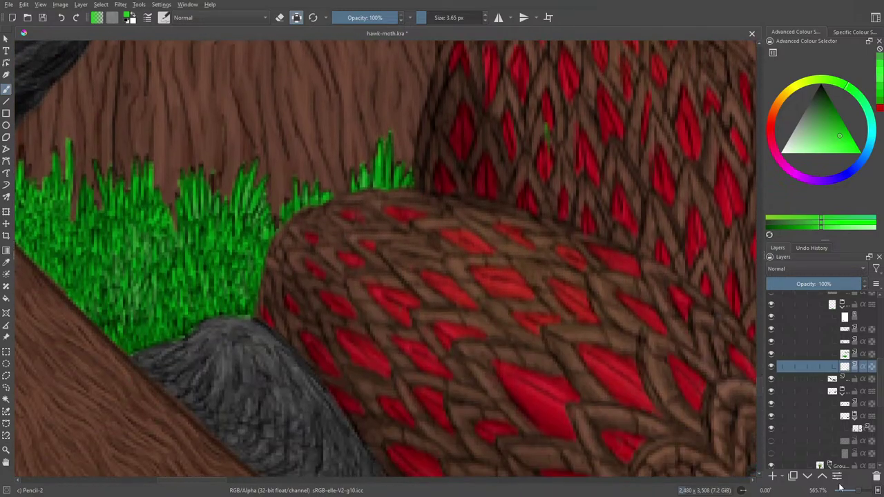
pyautogui.scroll(-2, 859, 492)
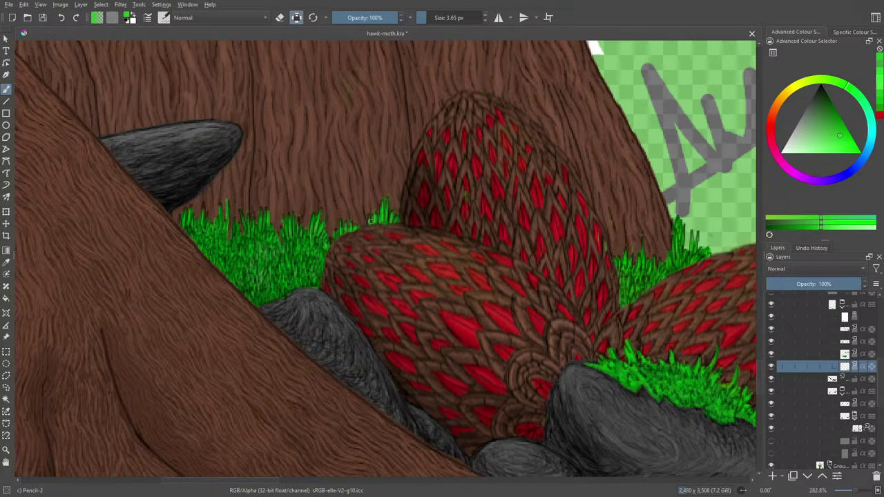
pyautogui.press('e')
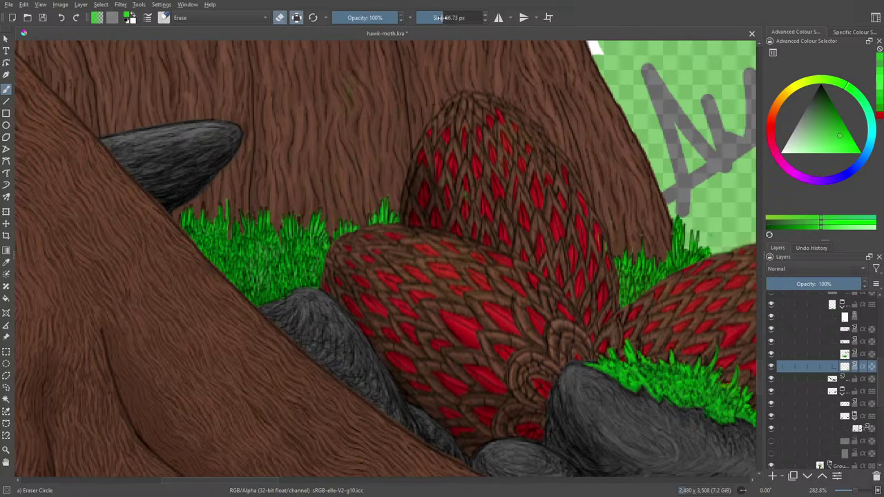
pyautogui.moveTo(439, 17); pyautogui.dragTo(426, 17)
pyautogui.press('/')
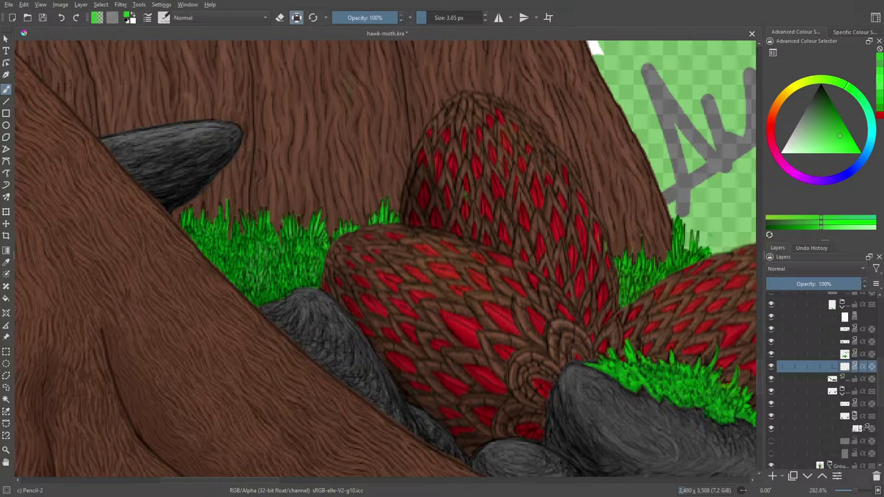
pyautogui.moveTo(232, 265)
pyautogui.mouseDown()
pyautogui.moveTo(205, 219)
pyautogui.moveTo(224, 204)
pyautogui.moveTo(188, 212)
pyautogui.mouseUp()
pyautogui.moveTo(830, 493); pyautogui.dragTo(855, 491)
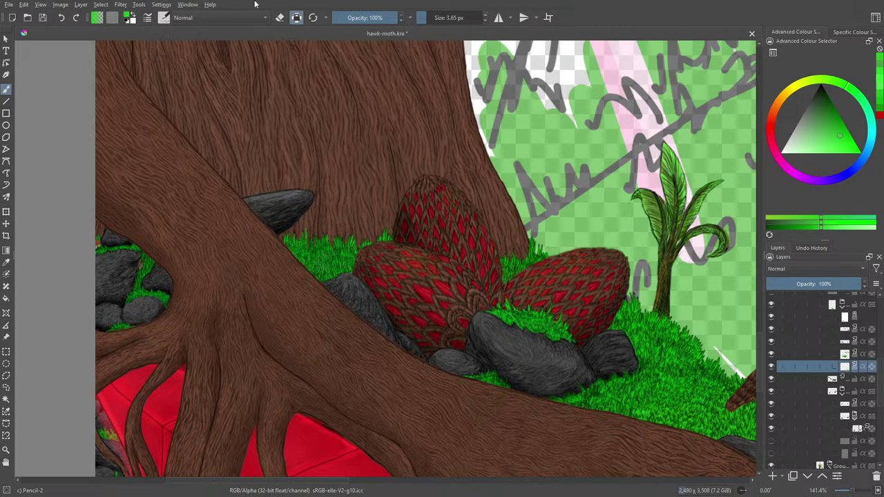
# Try a dark, muted green with the Pencil-2 brush on the grass and undo the last stroke.
pyautogui.click(296, 17)
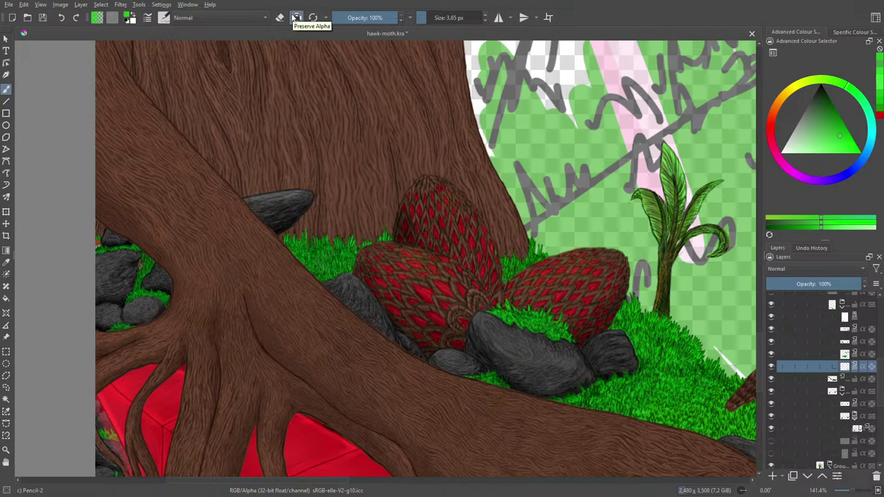
pyautogui.click(296, 18)
pyautogui.moveTo(317, 482); pyautogui.dragTo(293, 489)
pyautogui.rightClick(227, 351)
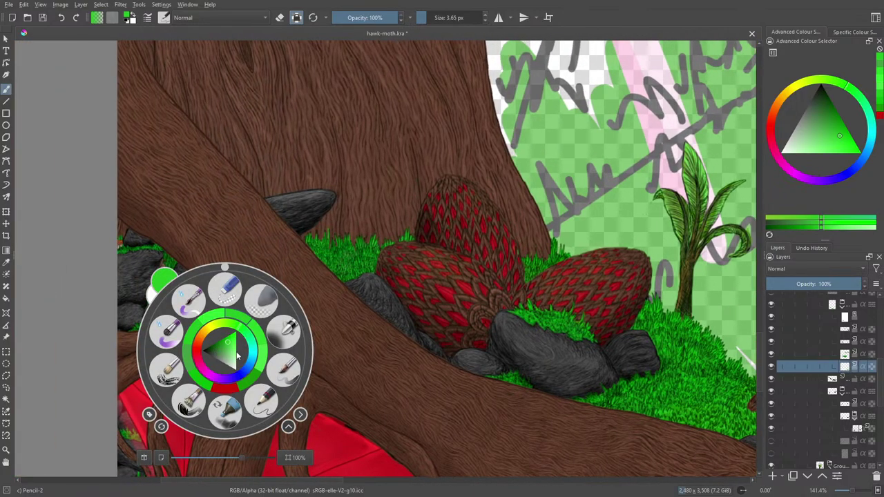
pyautogui.moveTo(226, 349); pyautogui.dragTo(212, 338)
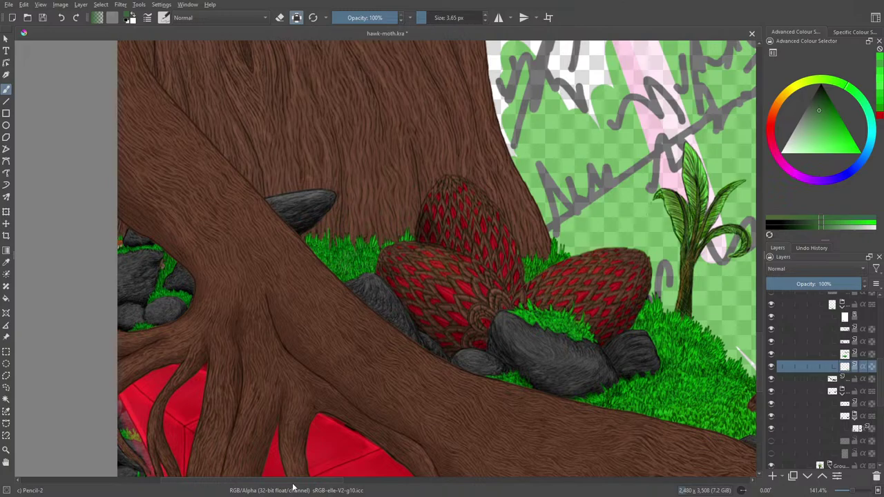
pyautogui.moveTo(304, 481); pyautogui.dragTo(363, 470)
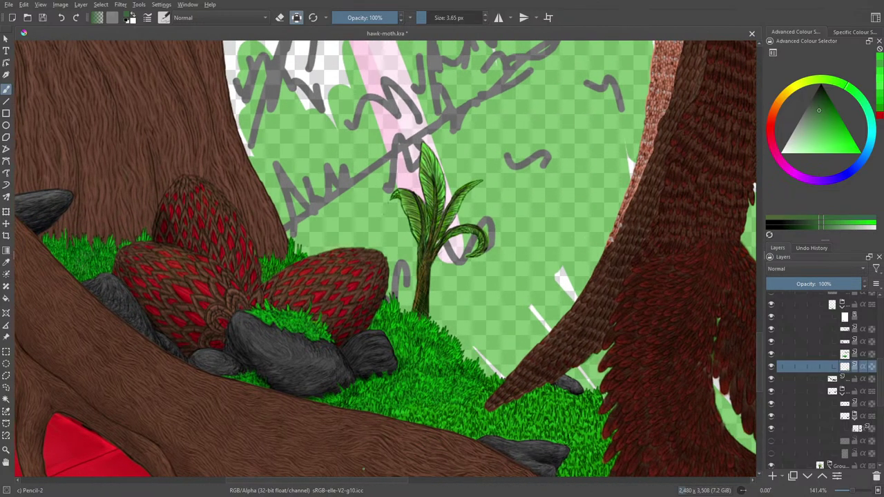
pyautogui.scroll(-3, 759, 344)
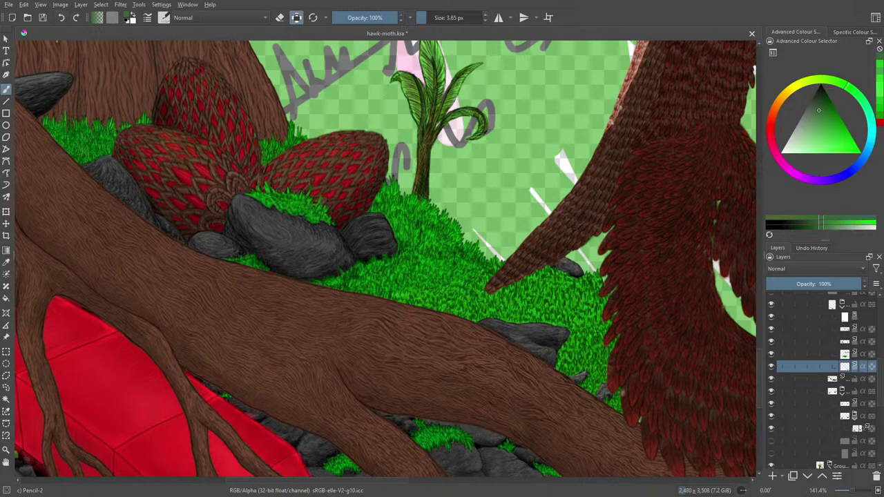
pyautogui.click(61, 18)
# Set the brush colour to a dark saturated green, undo the strokes tried at 33.30 px and reduce the brush to 14.67 px.
pyautogui.rightClick(352, 204)
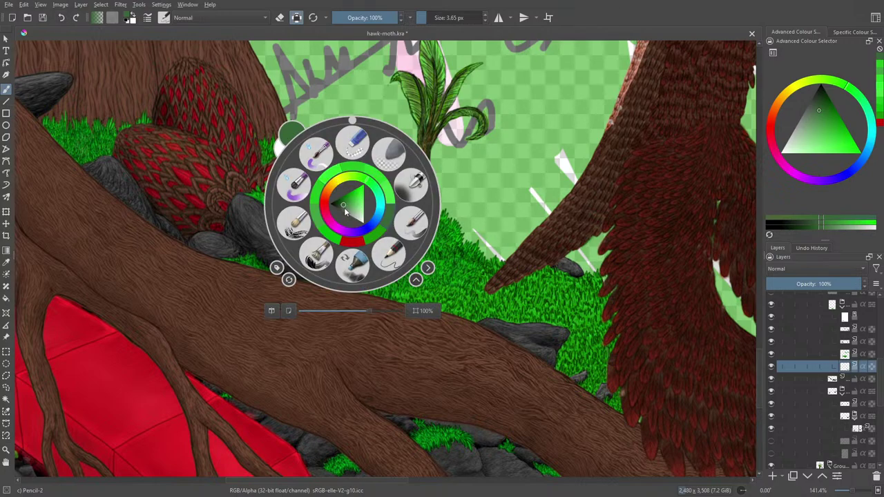
pyautogui.moveTo(351, 203); pyautogui.dragTo(347, 184)
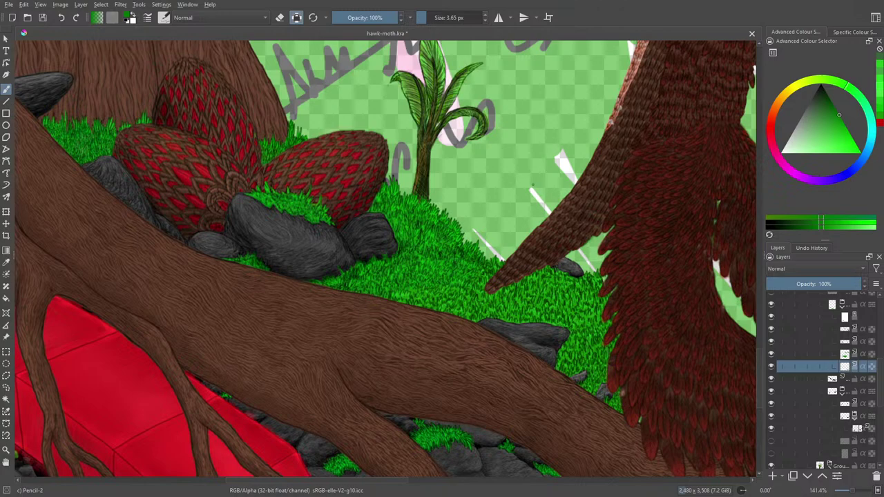
pyautogui.moveTo(427, 19); pyautogui.dragTo(440, 17)
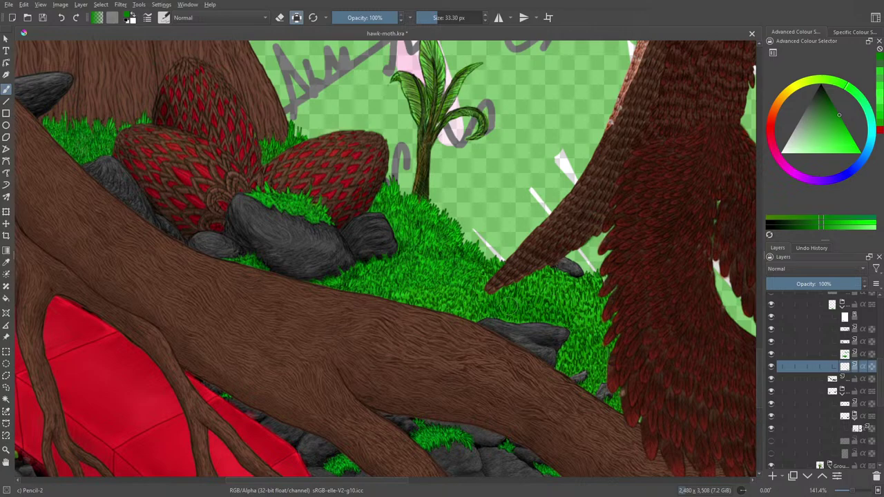
pyautogui.click(61, 17)
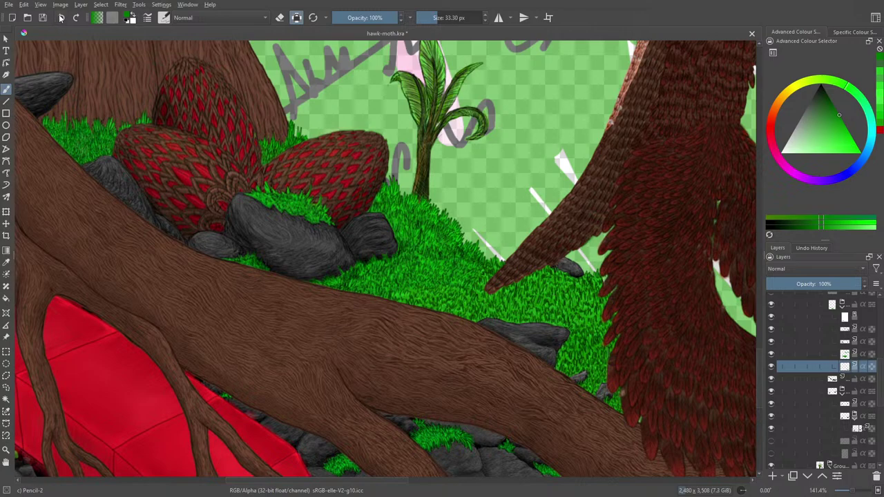
pyautogui.click(61, 17)
pyautogui.click(61, 17)
pyautogui.moveTo(436, 15); pyautogui.dragTo(433, 16)
# Try the WaterC Basic Round-Fringe 02 brush preset at 140.24 px on the grass and undo the stroke.
pyautogui.click(179, 21)
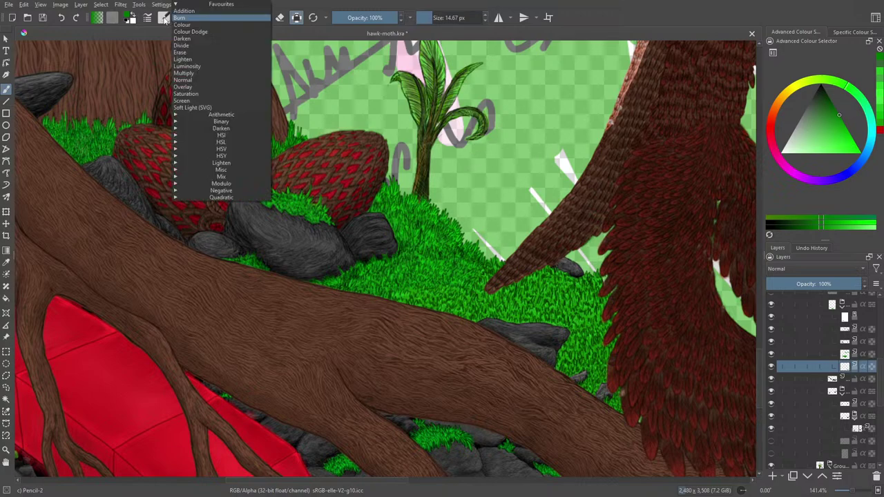
pyautogui.click(166, 21)
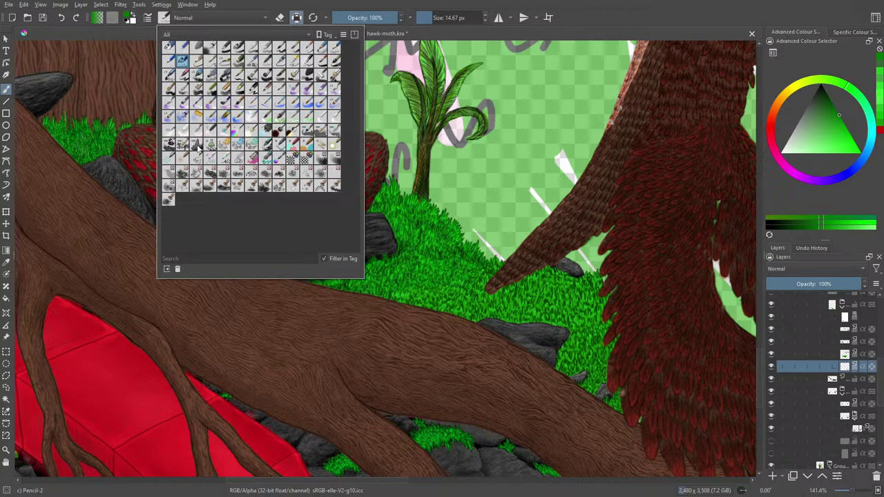
pyautogui.click(322, 104)
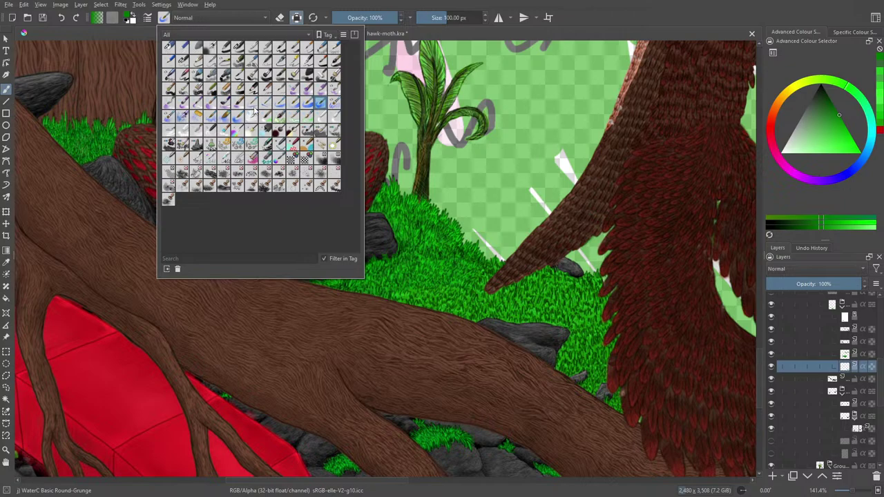
pyautogui.click(212, 108)
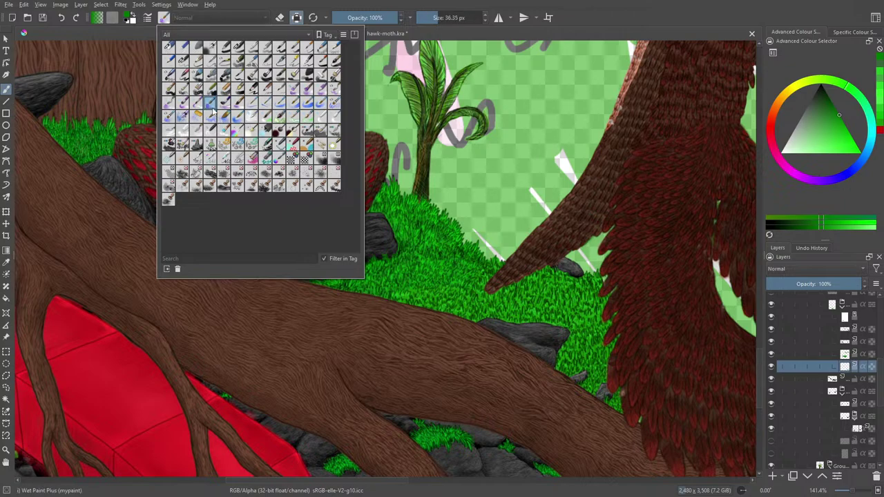
pyautogui.click(296, 105)
pyautogui.rightClick(414, 237)
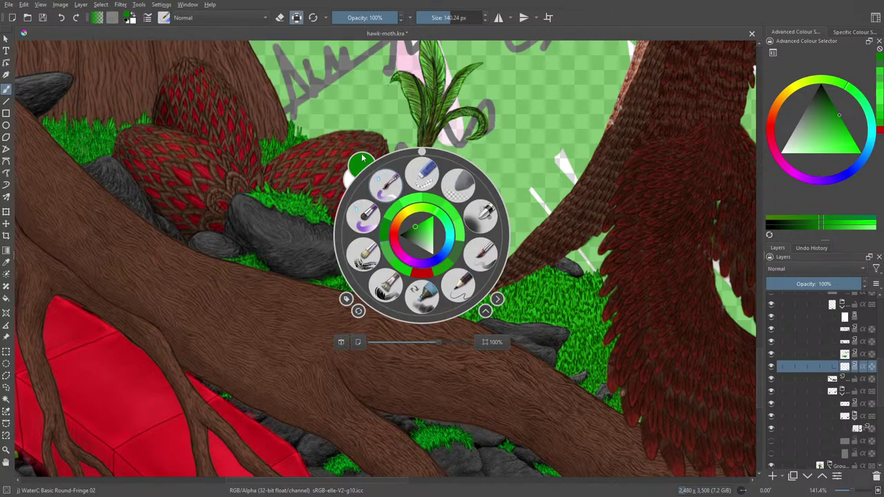
pyautogui.rightClick(409, 220)
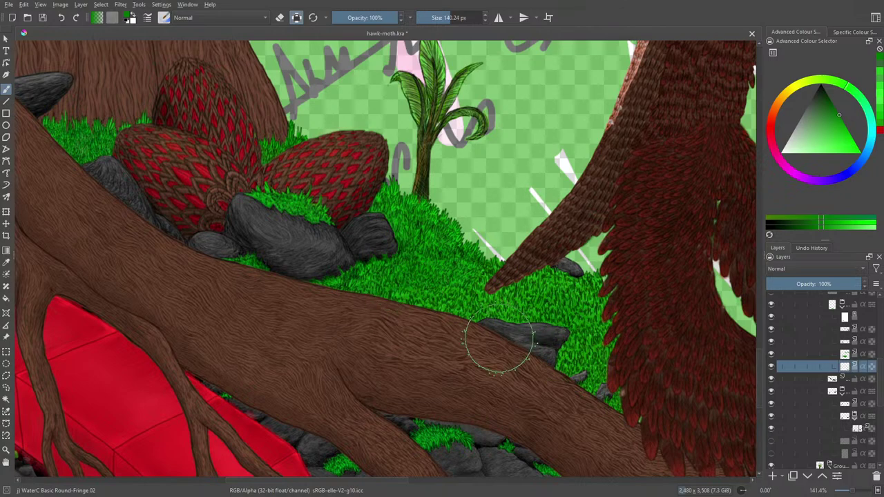
pyautogui.click(62, 18)
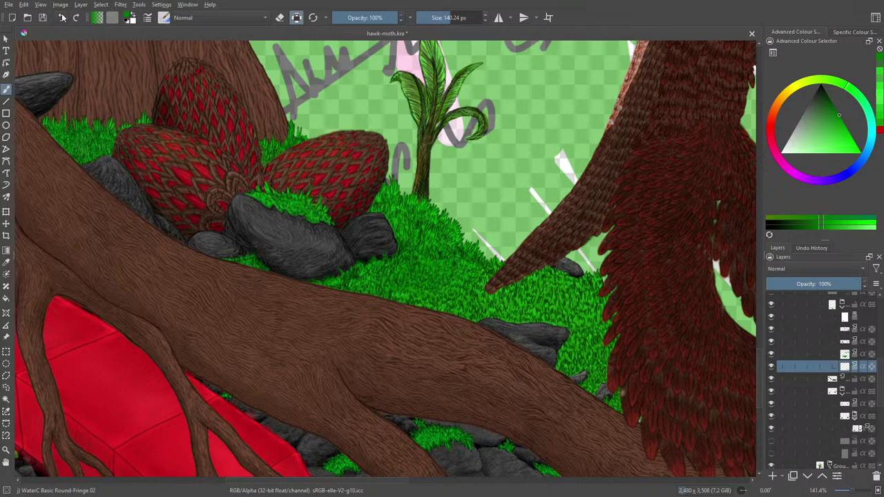
# Try the WaterC Spread and WaterC Special Splats brush presets for shading the grass.
pyautogui.click(164, 18)
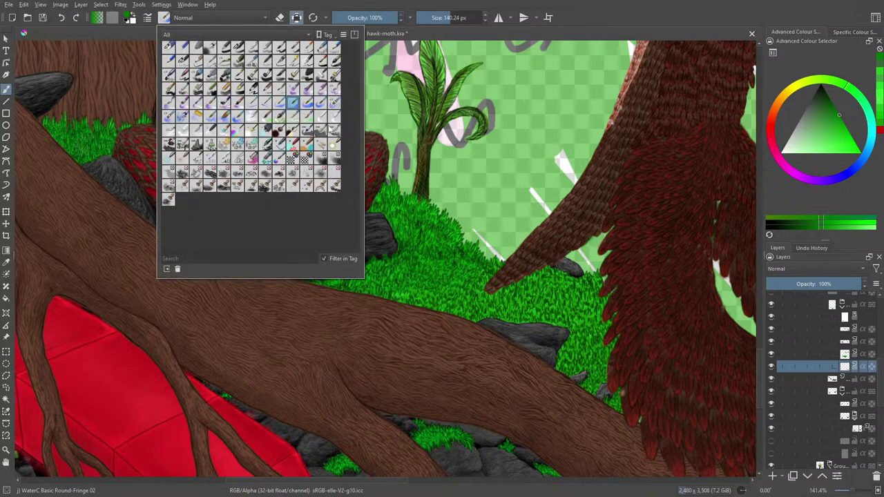
pyautogui.click(239, 119)
pyautogui.click(225, 119)
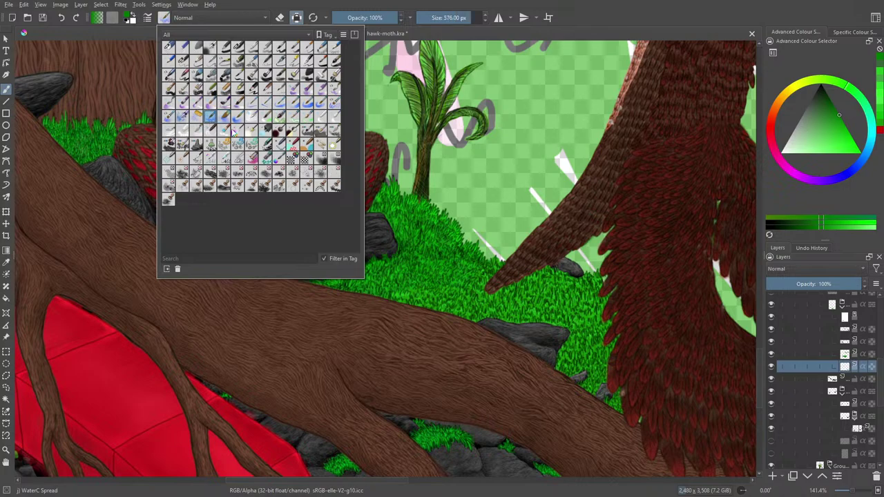
pyautogui.click(197, 114)
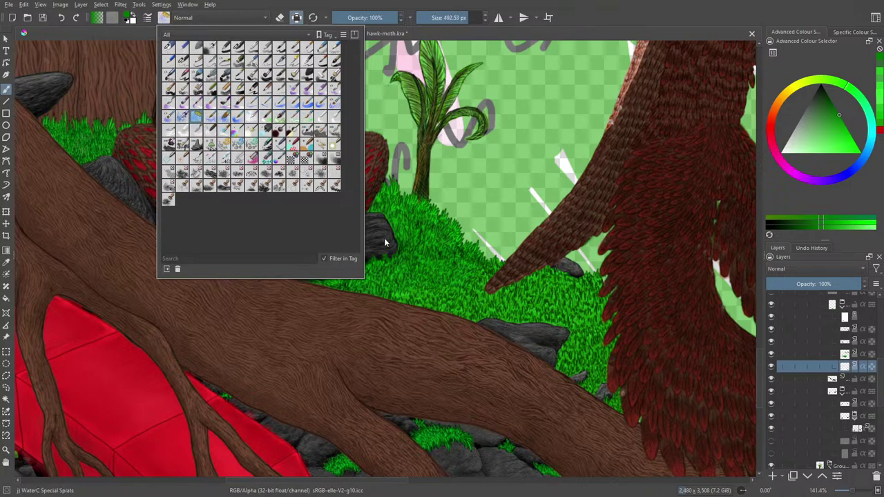
pyautogui.rightClick(456, 286)
pyautogui.click(392, 138)
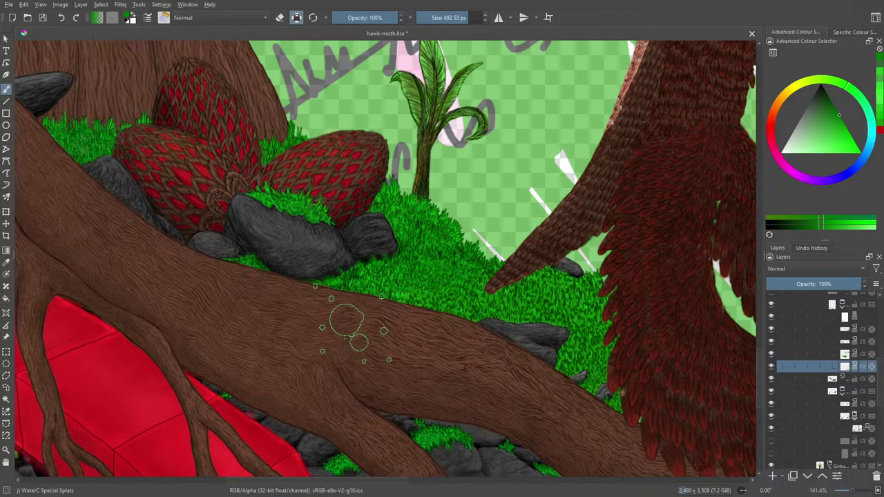
# Shade the grass around the tail feathers in a darker green with the WaterC Special Blobs brush preset at 461.50 px.
pyautogui.click(164, 18)
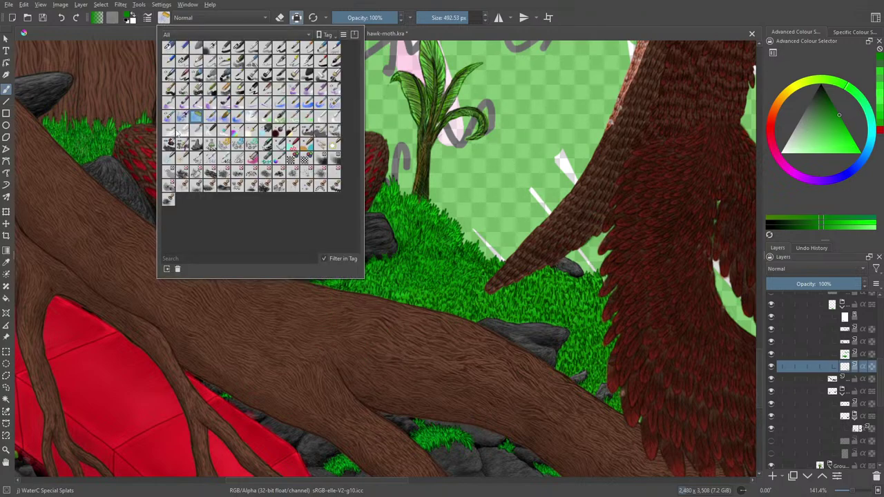
pyautogui.click(183, 119)
pyautogui.rightClick(443, 293)
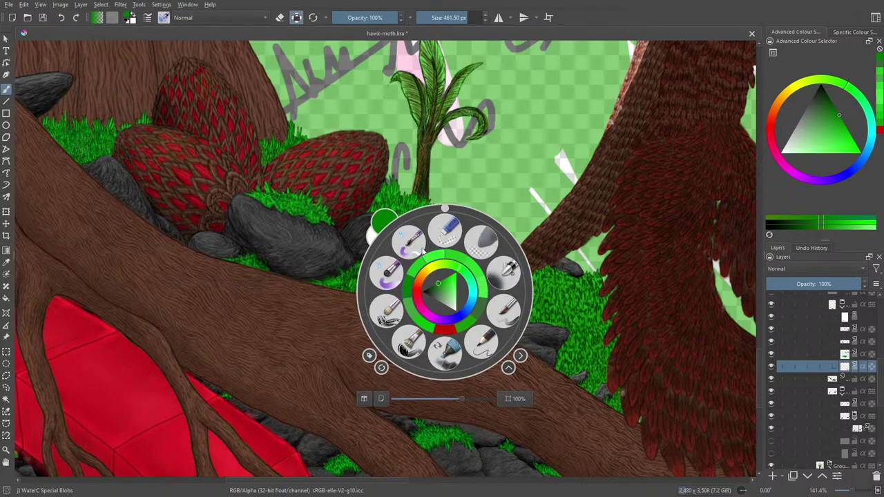
pyautogui.click(424, 252)
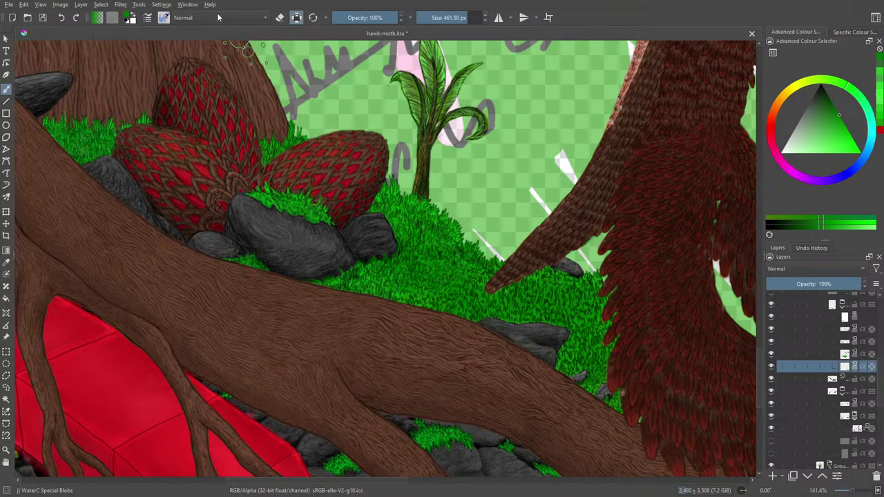
pyautogui.rightClick(362, 212)
pyautogui.click(352, 209)
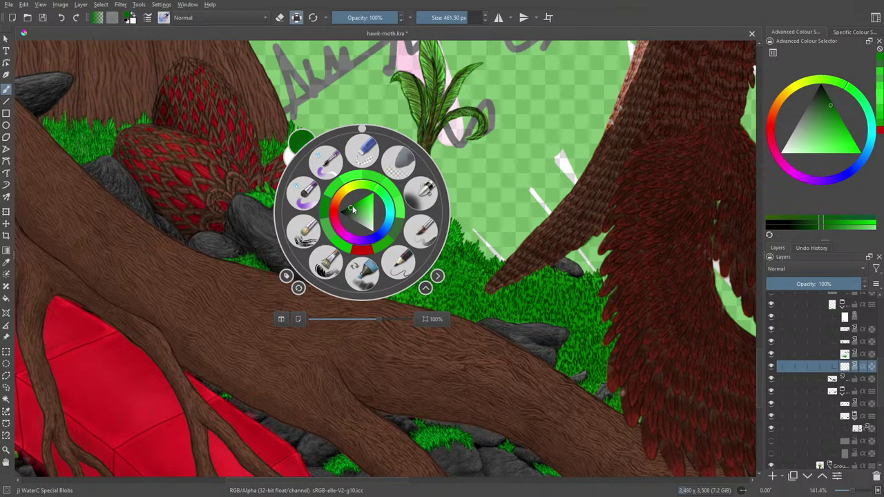
pyautogui.click(353, 209)
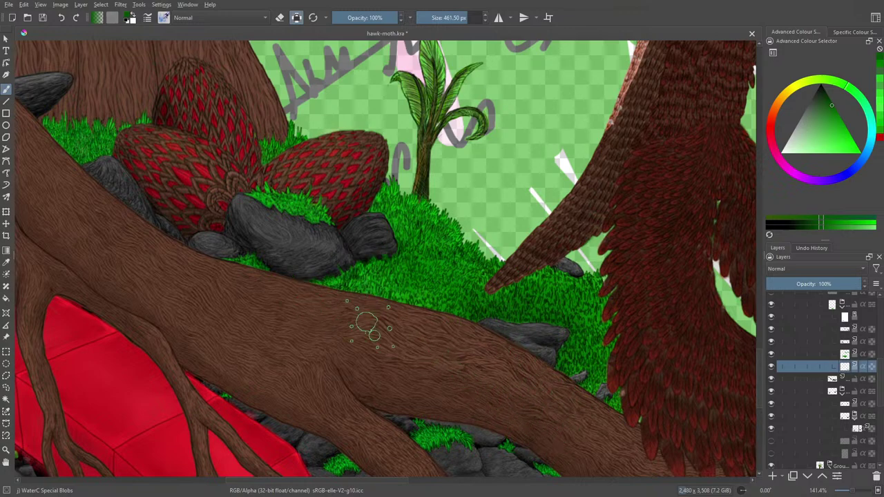
# Set the brush colour to a medium green and switch to the Basic-2 Opacity brush preset at 3.18 px.
pyautogui.rightClick(366, 222)
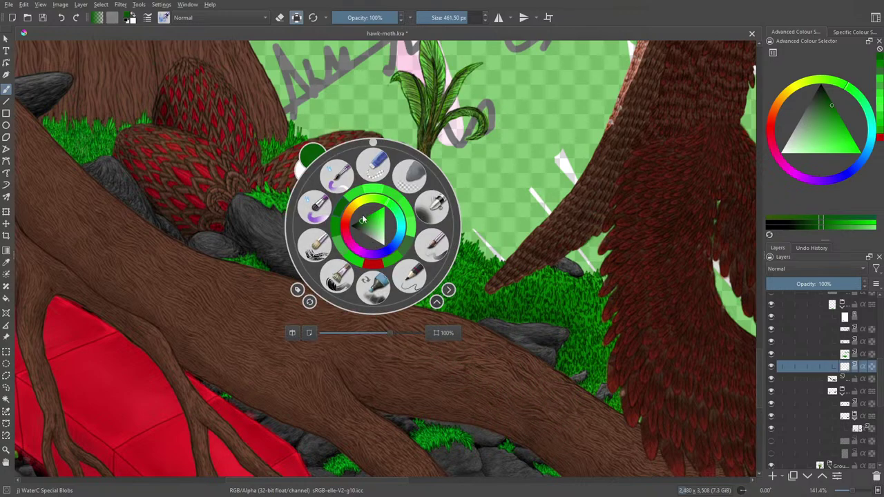
pyautogui.moveTo(364, 221); pyautogui.dragTo(375, 217)
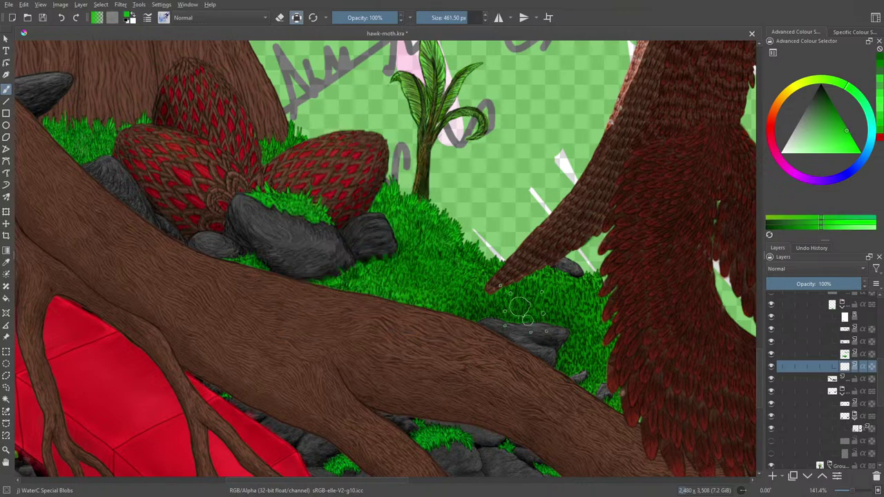
pyautogui.click(164, 18)
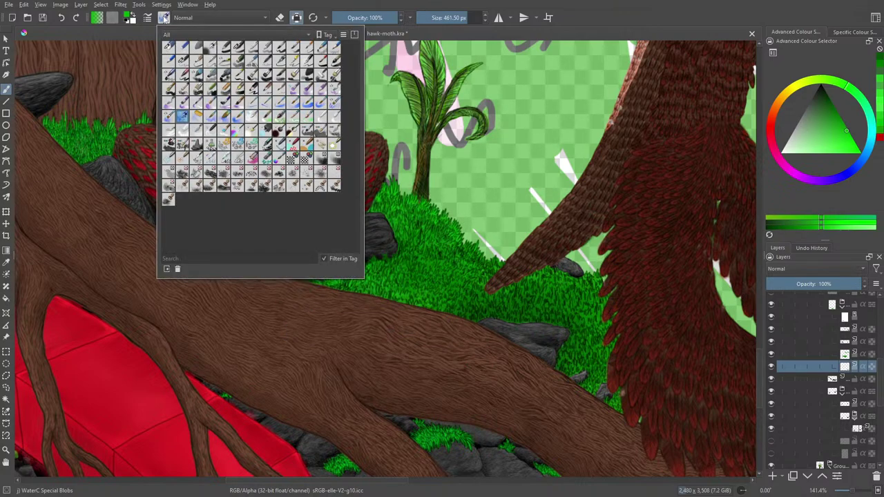
pyautogui.click(238, 47)
pyautogui.rightClick(517, 355)
pyautogui.rightClick(517, 355)
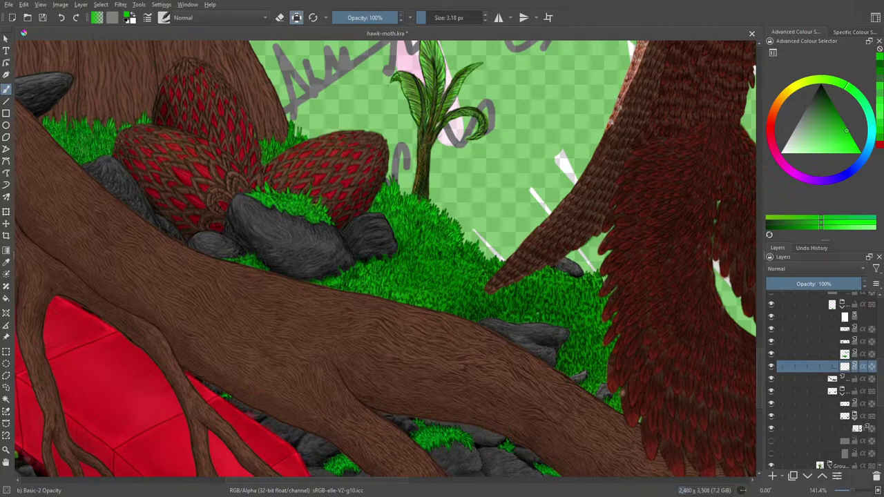
# Adjust the brush colour to a bright, saturated green.
pyautogui.rightClick(510, 260)
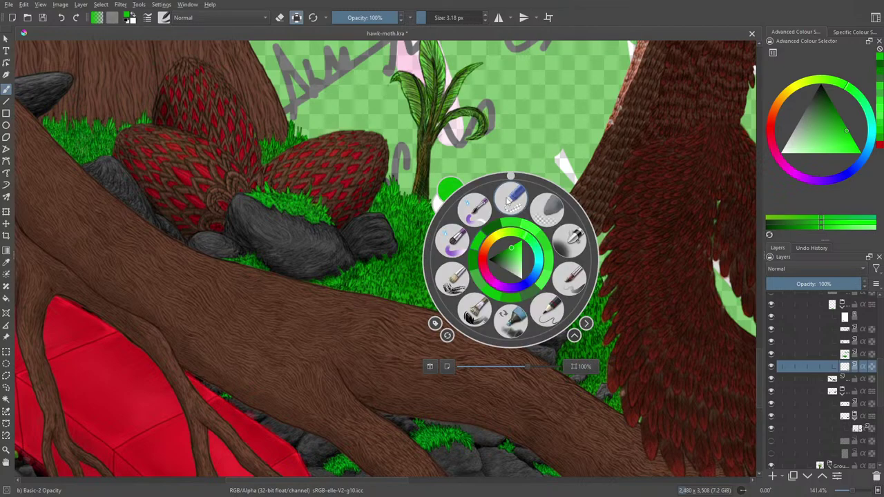
pyautogui.click(524, 252)
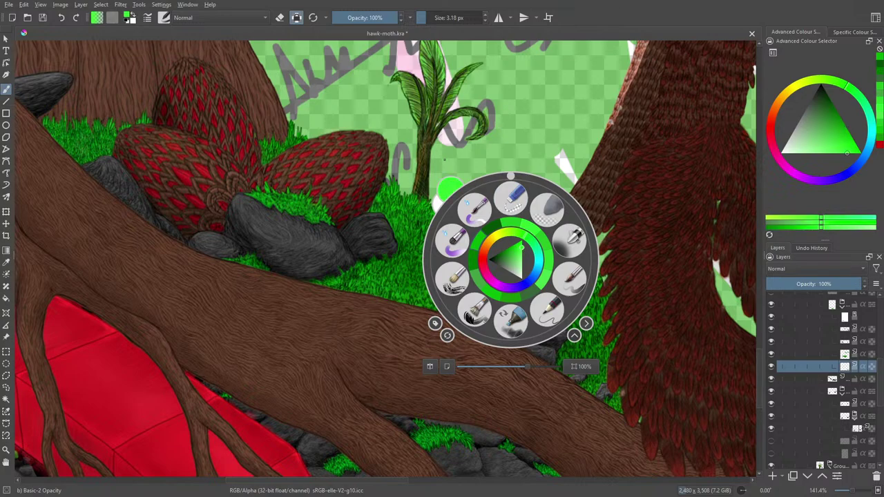
pyautogui.click(522, 249)
pyautogui.click(524, 250)
pyautogui.click(520, 248)
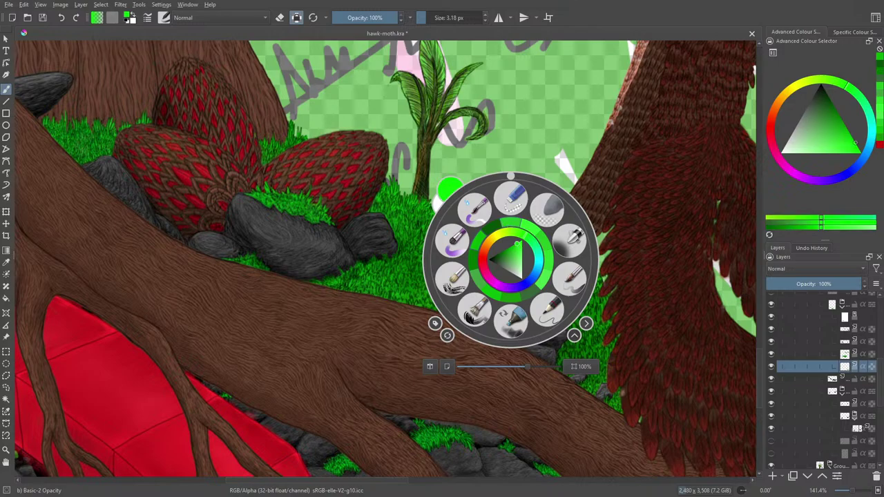
pyautogui.press('Escape')
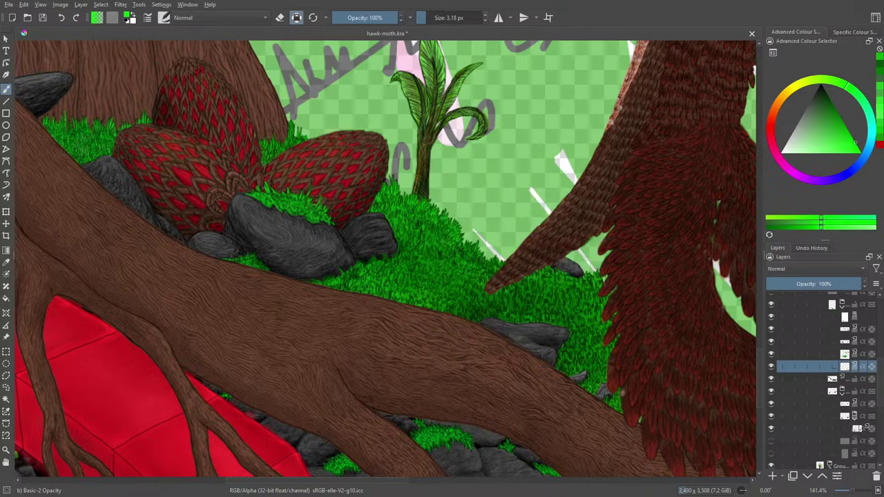
# Sample a green from the grass between the large rock and the eggs and return to the freehand brush.
pyautogui.click(5, 262)
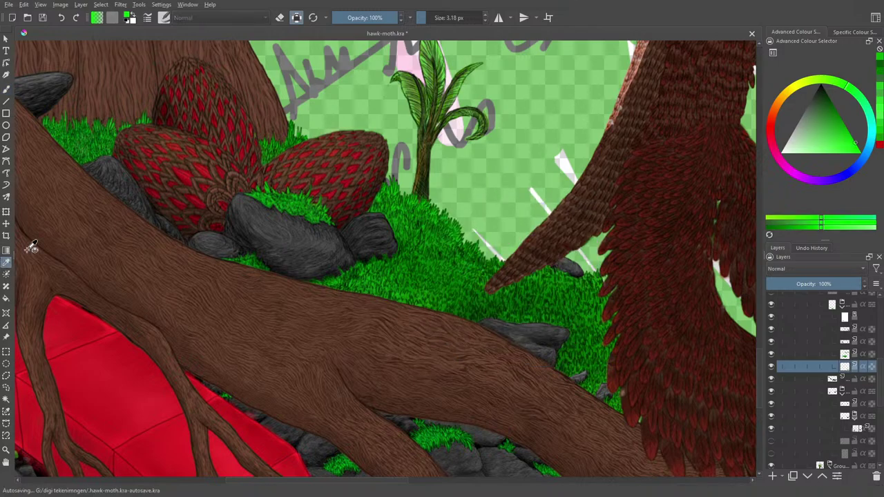
pyautogui.moveTo(324, 205); pyautogui.dragTo(331, 199)
pyautogui.press('b')
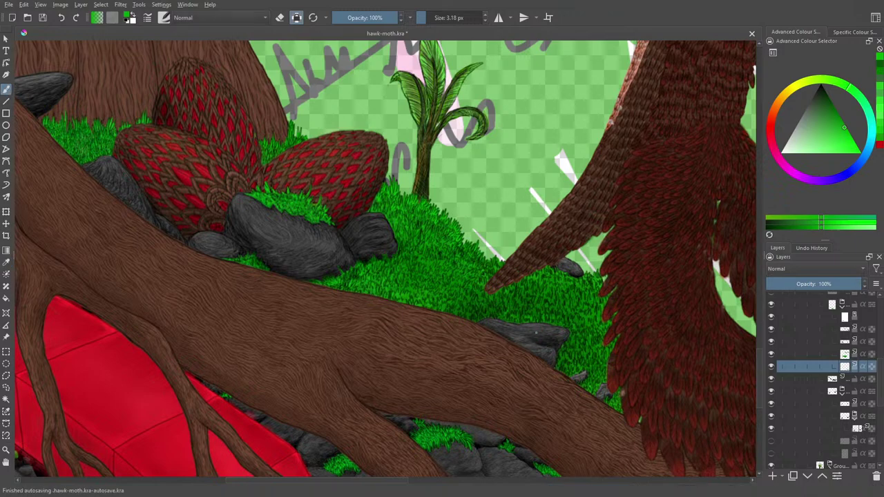
# Undo the series of trial strokes made on the grass with the sampled green.
pyautogui.click(62, 18)
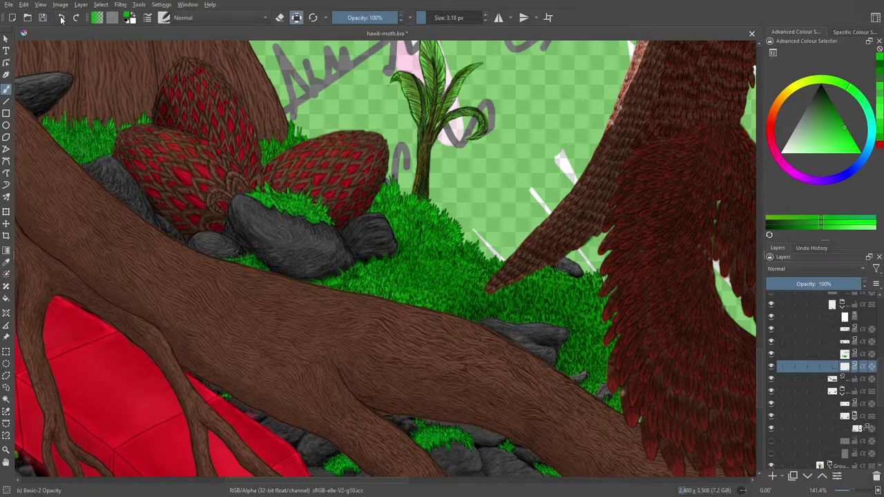
pyautogui.click(60, 19)
pyautogui.click(60, 18)
pyautogui.click(58, 19)
pyautogui.click(59, 18)
pyautogui.click(58, 18)
pyautogui.click(59, 20)
pyautogui.click(60, 19)
pyautogui.click(59, 18)
pyautogui.click(59, 20)
pyautogui.click(60, 19)
# Keep the Basic-2 Opacity preset and lower the brush opacity to 76%.
pyautogui.rightClick(517, 327)
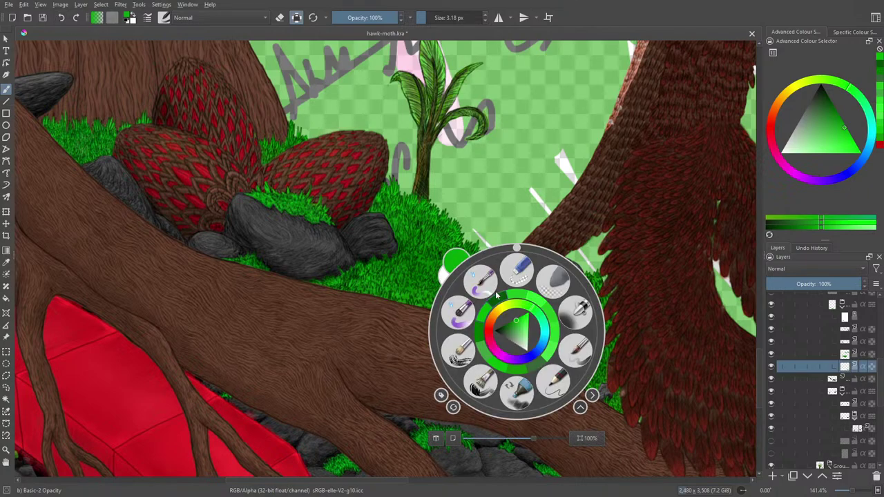
pyautogui.rightClick(507, 343)
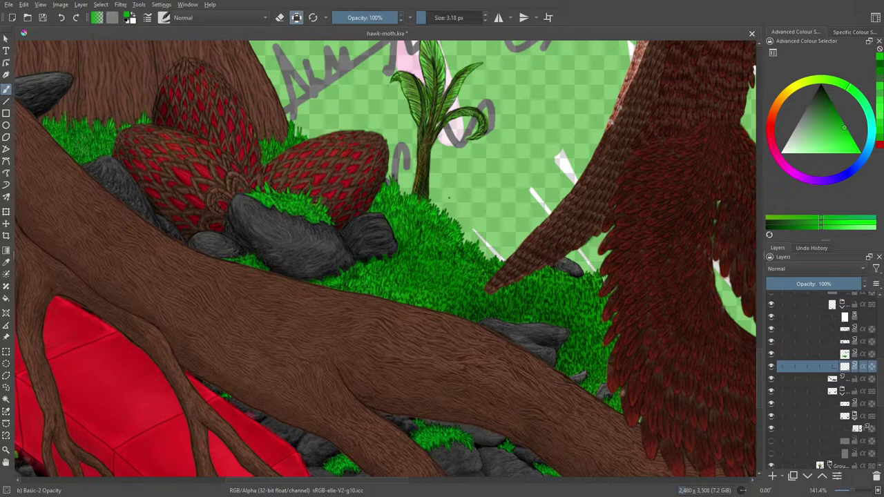
pyautogui.click(166, 18)
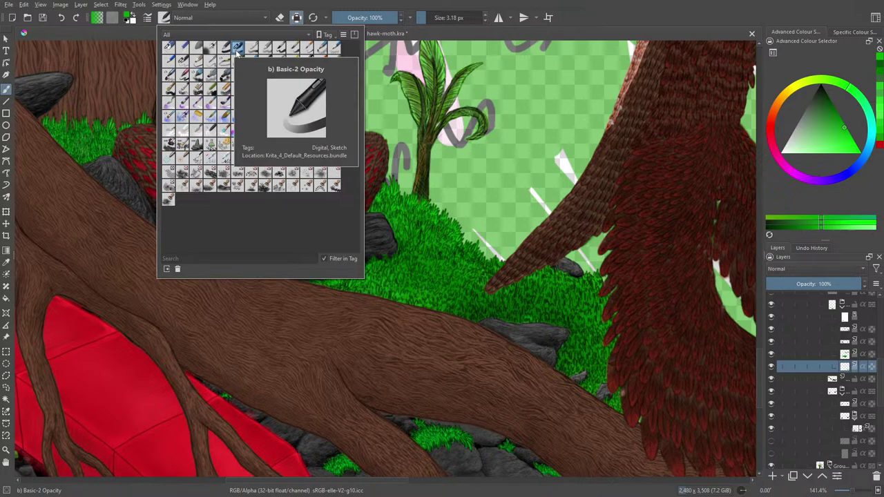
pyautogui.rightClick(456, 232)
pyautogui.click(414, 117)
pyautogui.moveTo(390, 18)
pyautogui.mouseDown()
pyautogui.moveTo(368, 17)
pyautogui.moveTo(382, 28)
pyautogui.mouseUp()
pyautogui.rightClick(536, 317)
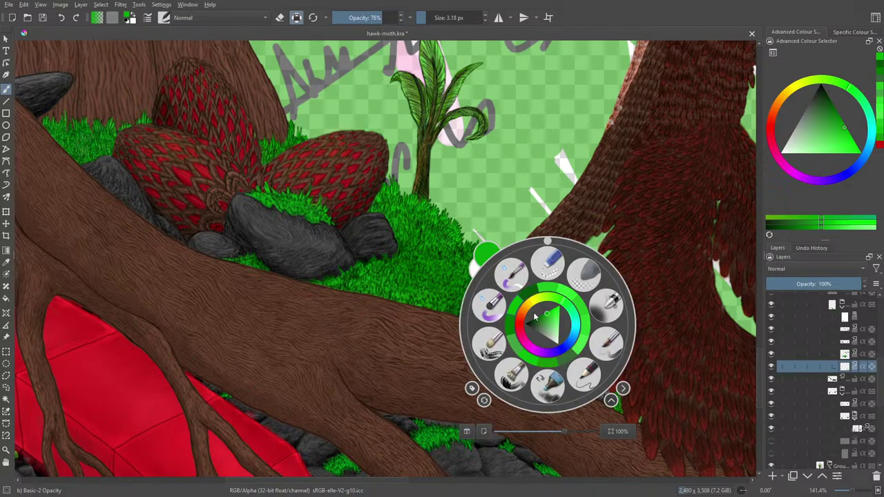
pyautogui.click(425, 158)
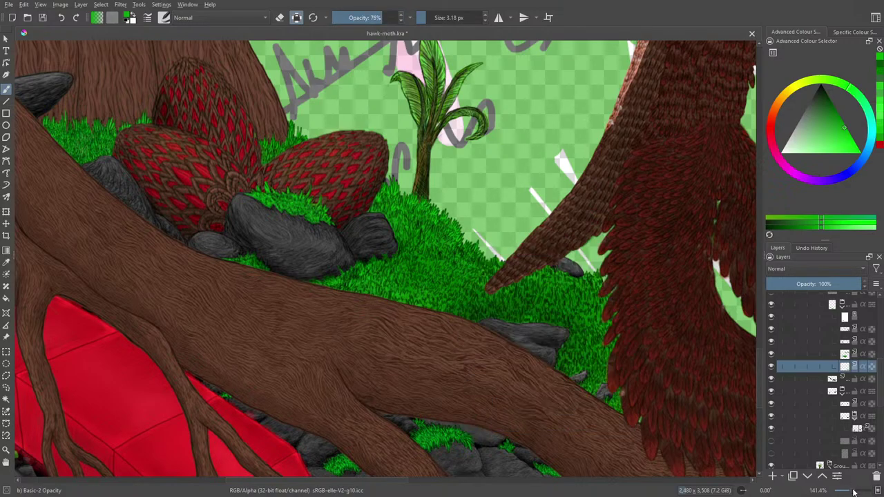
# Touch up the shaded grass around the tip of the tail feathers with the 3.18 px Basic-2 Opacity brush.
pyautogui.moveTo(853, 491); pyautogui.dragTo(858, 491)
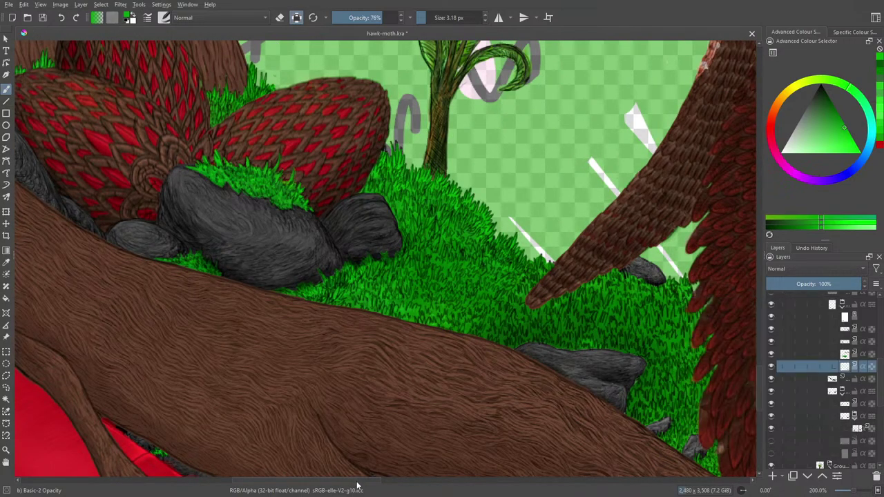
pyautogui.moveTo(355, 482); pyautogui.dragTo(389, 449)
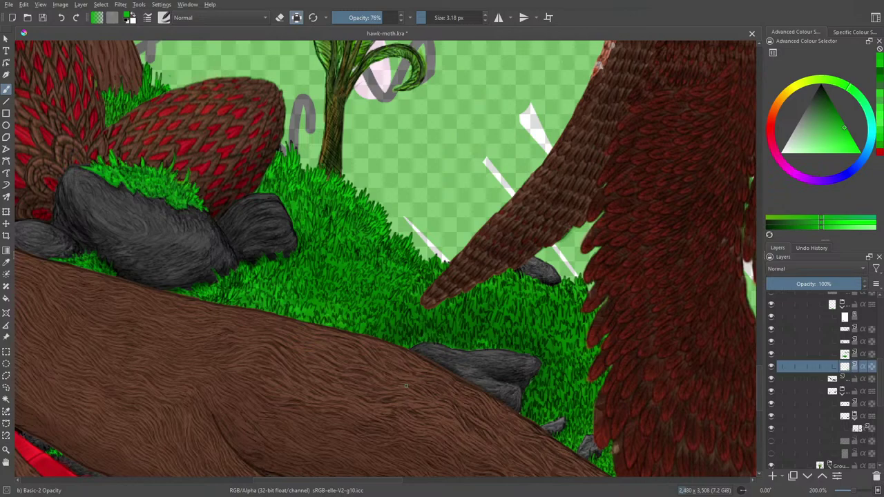
pyautogui.click(296, 17)
pyautogui.click(297, 17)
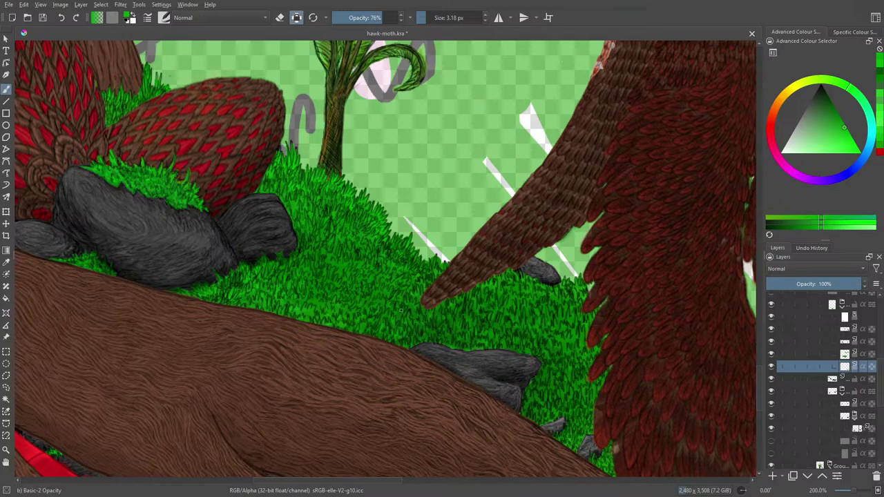
pyautogui.moveTo(858, 493)
pyautogui.mouseDown()
pyautogui.moveTo(844, 493)
pyautogui.moveTo(853, 493)
pyautogui.mouseUp()
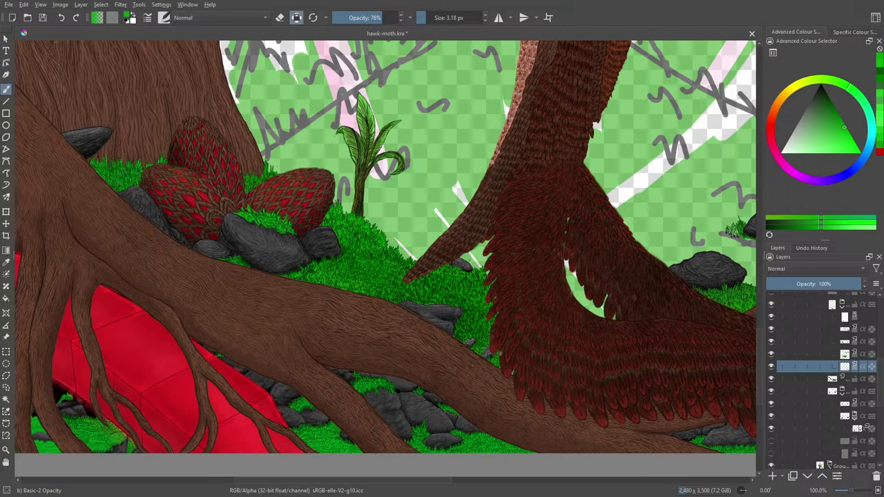
# Select the upper grass layer and toggle its visibility and that of the layer below to check what each contains.
pyautogui.click(826, 332)
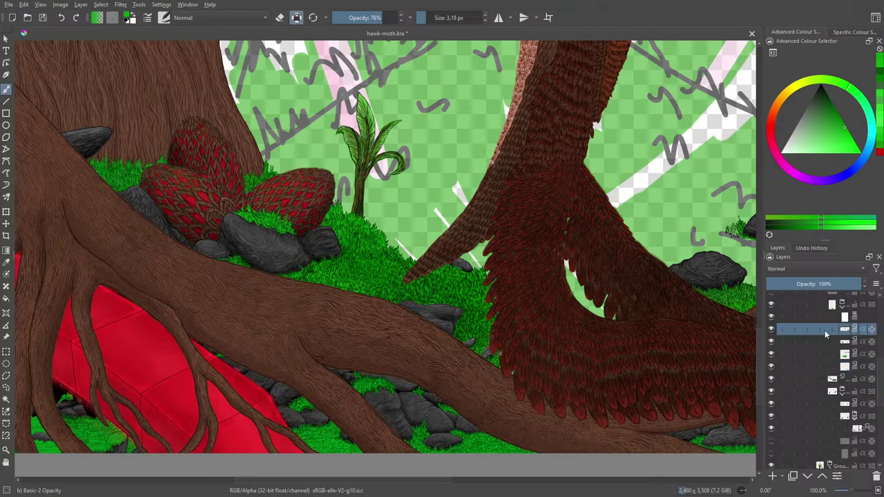
pyautogui.click(771, 330)
pyautogui.click(771, 330)
pyautogui.click(771, 341)
pyautogui.click(772, 341)
pyautogui.click(771, 342)
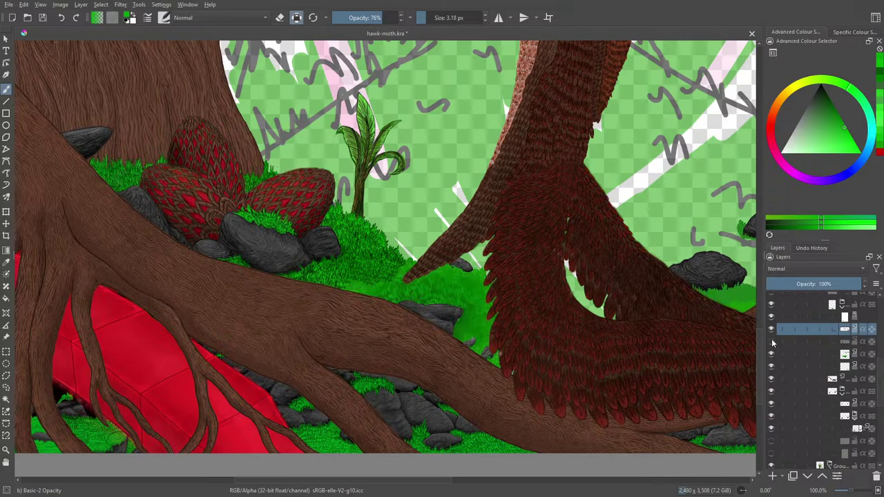
pyautogui.click(772, 331)
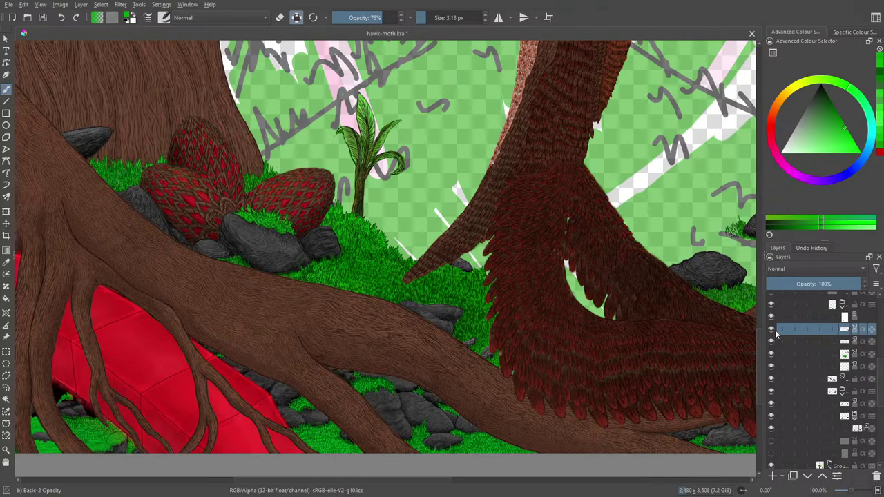
# Add a Multiply drop shadow at 75% opacity to the upper grass layer, with distance 4 px and size 4 px.
pyautogui.rightClick(822, 330)
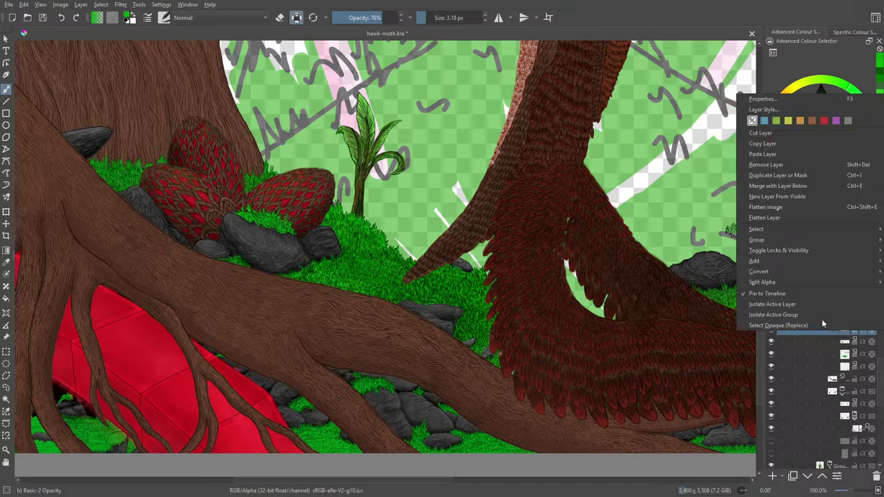
pyautogui.click(760, 110)
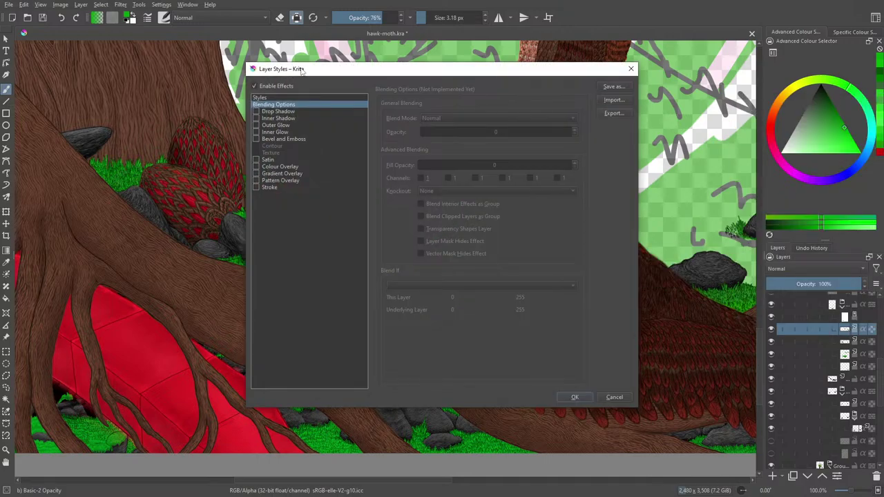
pyautogui.moveTo(303, 69); pyautogui.dragTo(316, 335)
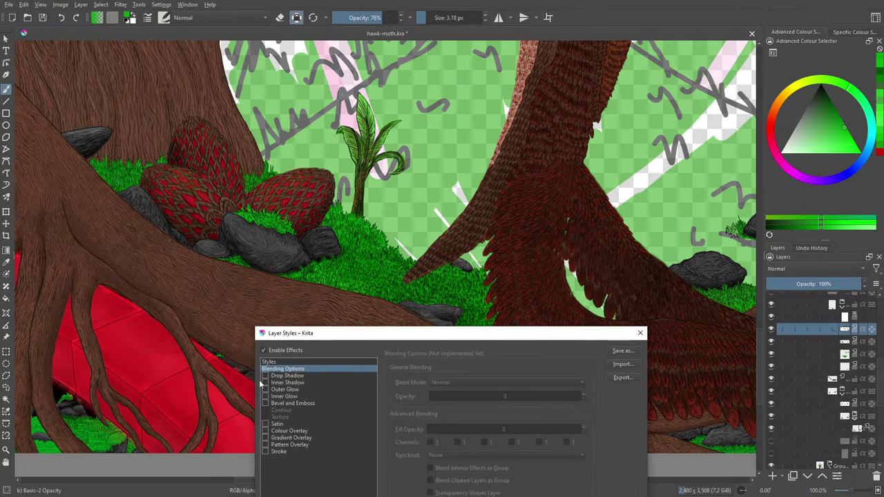
pyautogui.click(265, 375)
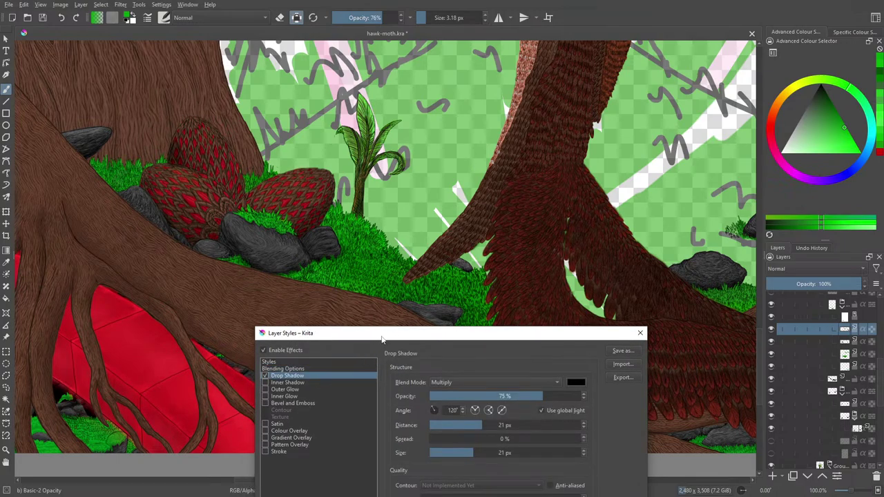
pyautogui.moveTo(382, 336); pyautogui.dragTo(186, 259)
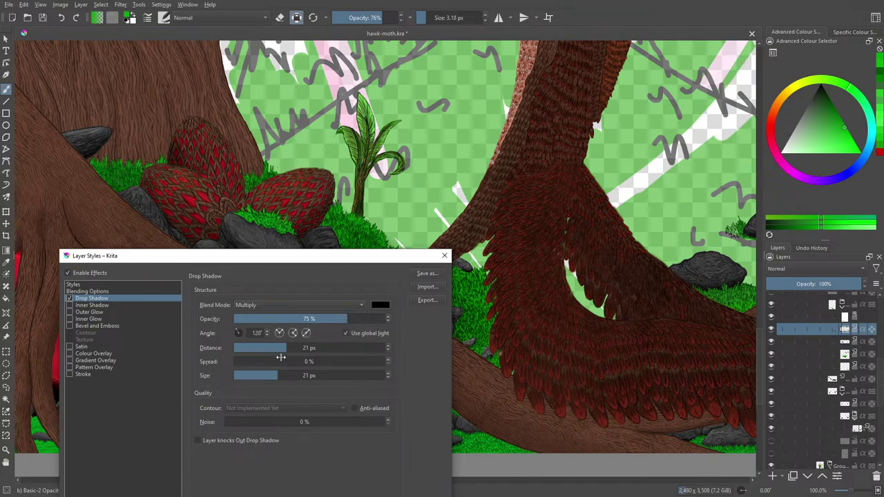
pyautogui.moveTo(266, 384)
pyautogui.mouseDown()
pyautogui.moveTo(244, 383)
pyautogui.moveTo(257, 373)
pyautogui.mouseUp()
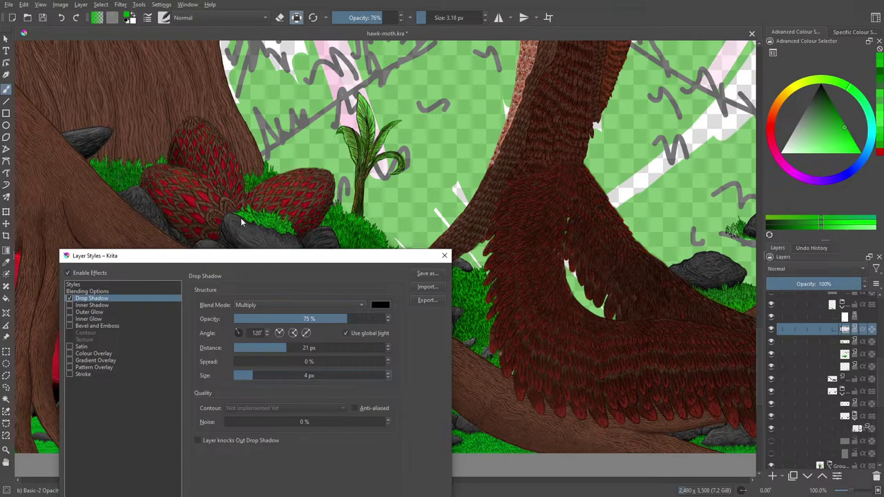
pyautogui.moveTo(284, 263); pyautogui.dragTo(127, 130)
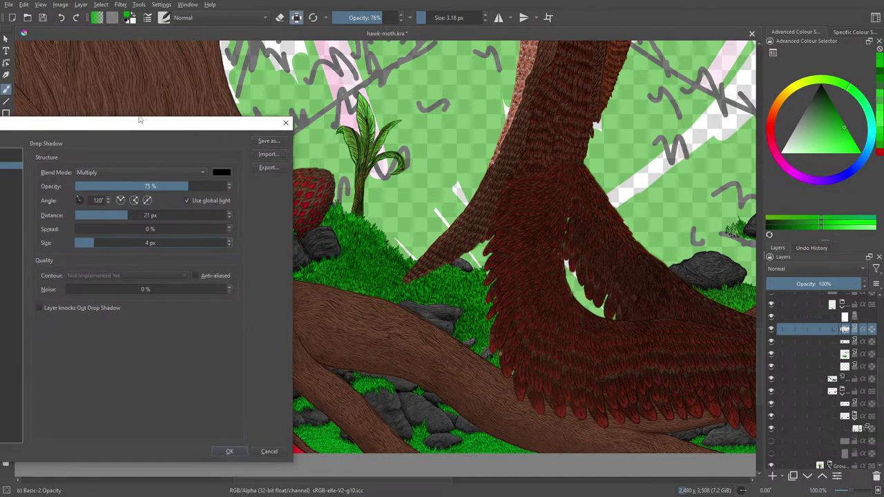
pyautogui.moveTo(128, 216); pyautogui.dragTo(106, 218)
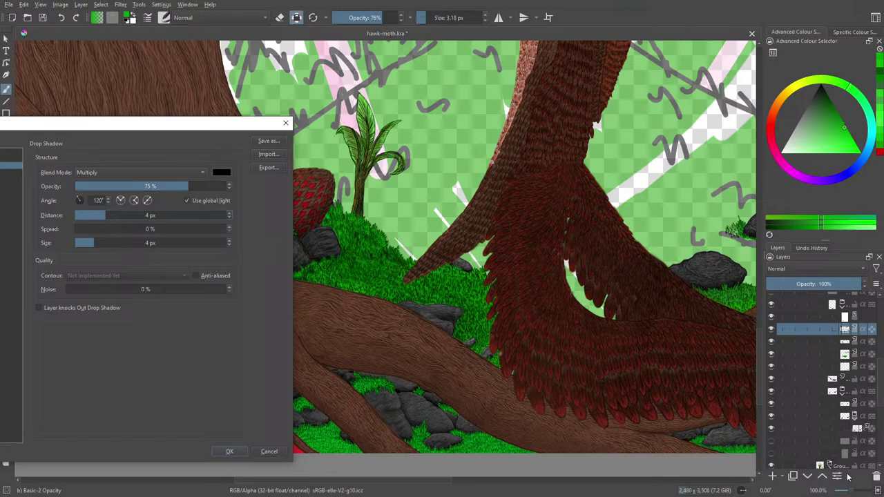
pyautogui.click(229, 451)
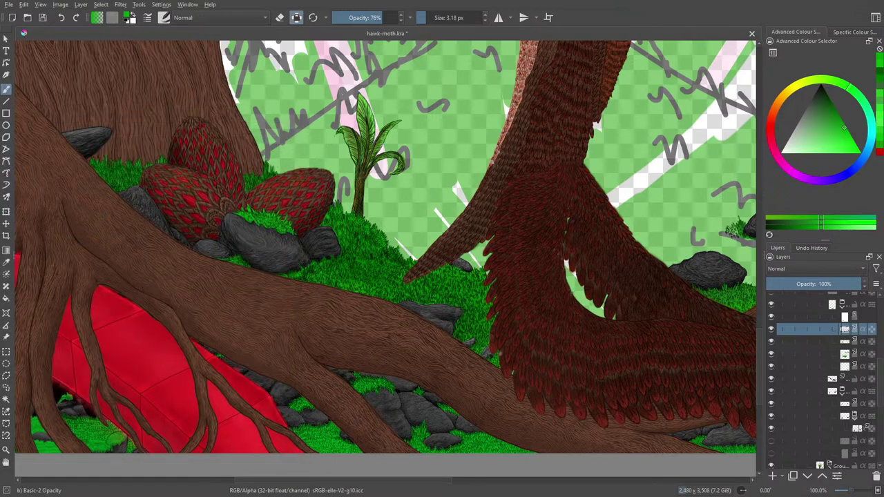
# Inspect the shadowed grass near the tail feather tip up close, comparing it with the upper grass layer hidden and shown.
pyautogui.moveTo(853, 492); pyautogui.dragTo(851, 493)
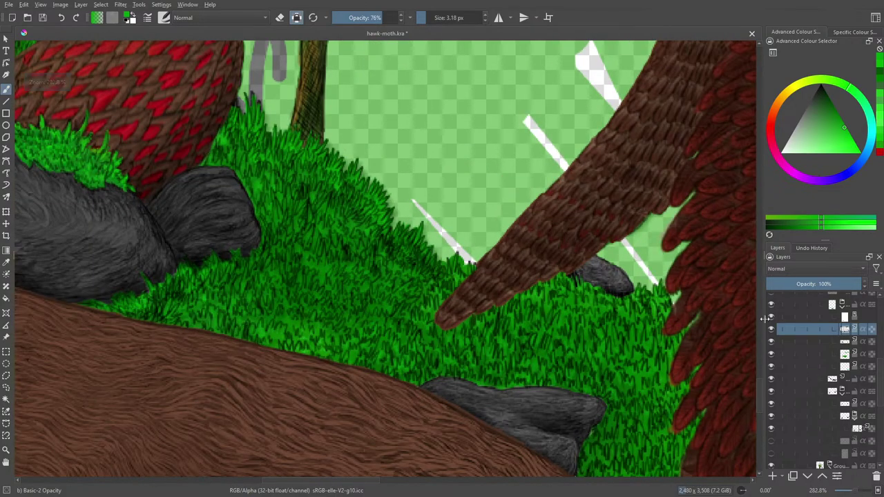
pyautogui.click(772, 330)
pyautogui.click(772, 330)
pyautogui.click(772, 330)
pyautogui.click(772, 331)
# Give the grass layer directly below a Multiply drop shadow with distance 2 px and size 2 px.
pyautogui.click(841, 344)
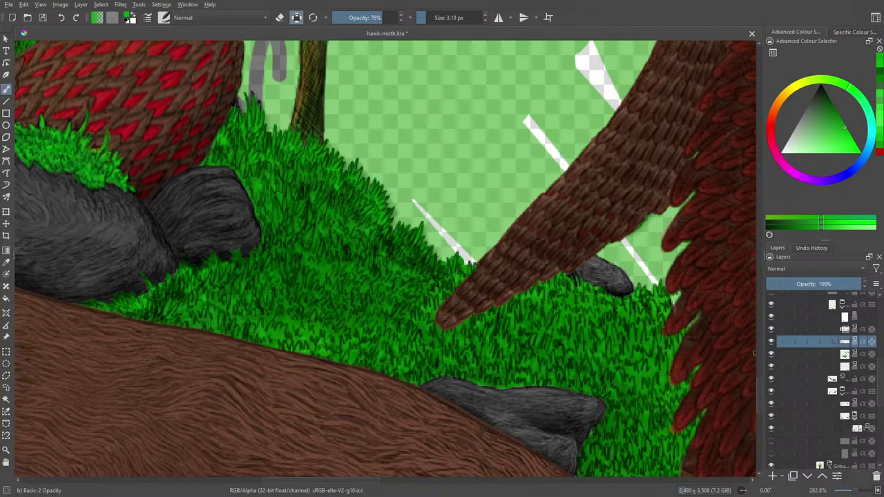
pyautogui.click(771, 342)
pyautogui.click(772, 342)
pyautogui.rightClick(842, 346)
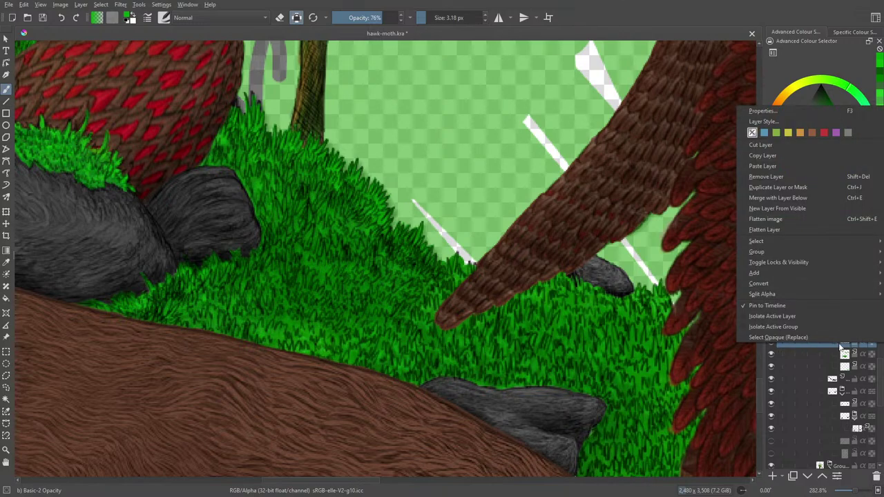
pyautogui.click(763, 118)
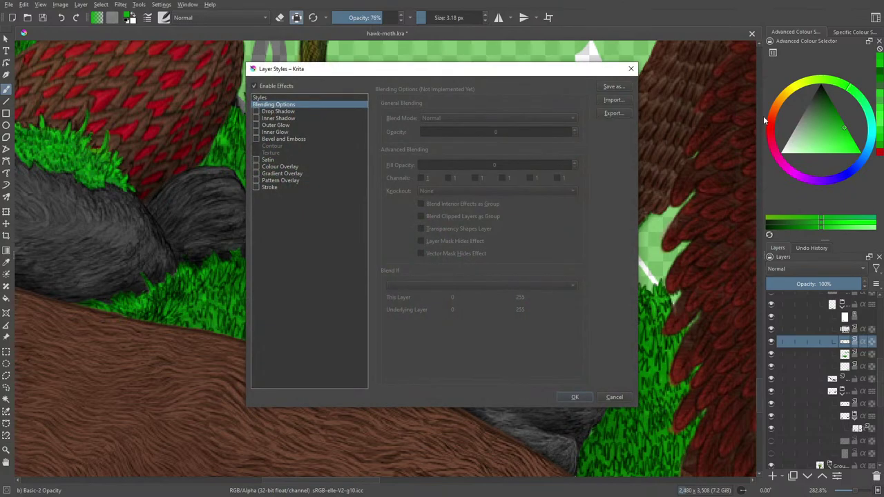
pyautogui.click(256, 111)
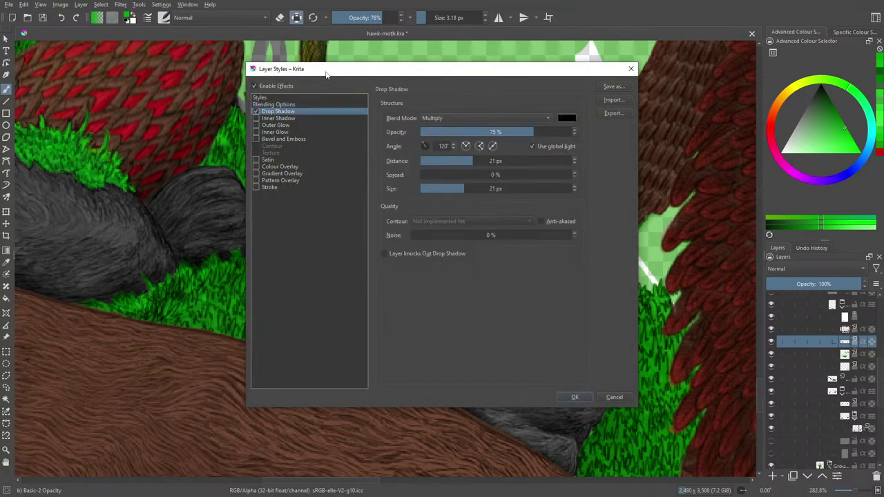
pyautogui.moveTo(327, 74); pyautogui.dragTo(41, 190)
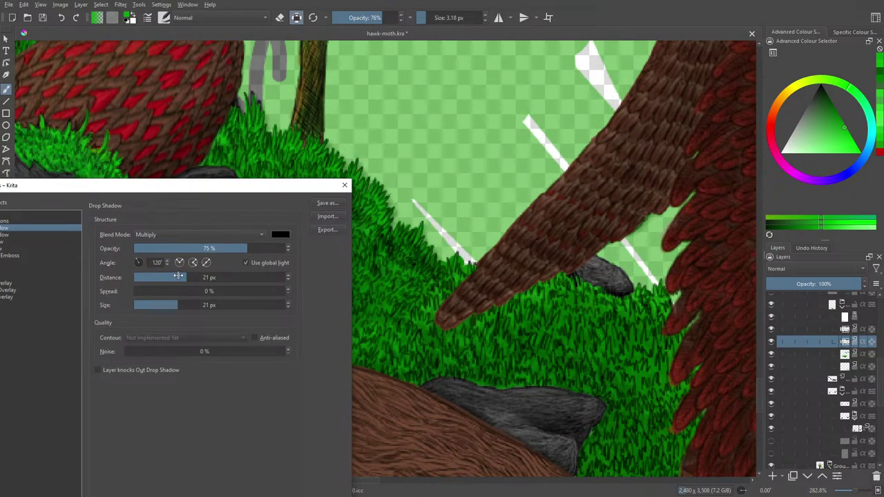
pyautogui.moveTo(178, 276); pyautogui.dragTo(146, 308)
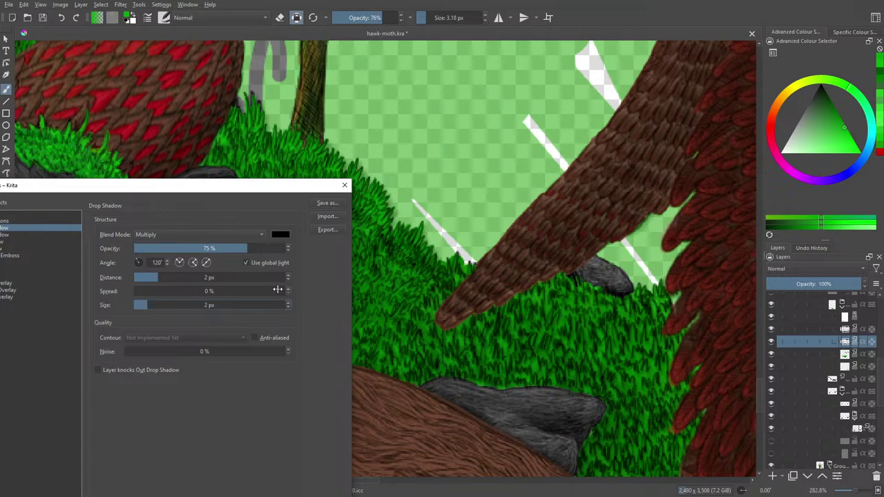
# Set the lower grass layer's drop shadow opacity to 61% and apply the layer style.
pyautogui.moveTo(211, 250); pyautogui.dragTo(198, 249)
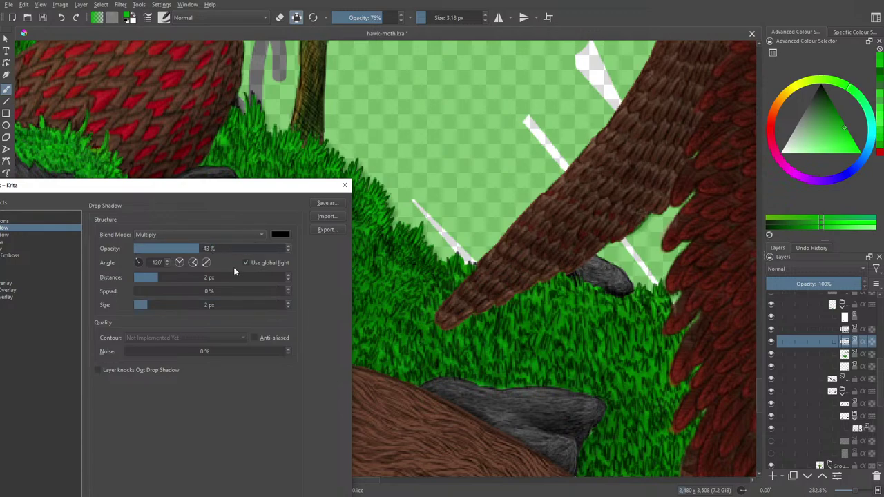
pyautogui.moveTo(199, 250); pyautogui.dragTo(226, 250)
pyautogui.moveTo(204, 188); pyautogui.dragTo(97, 91)
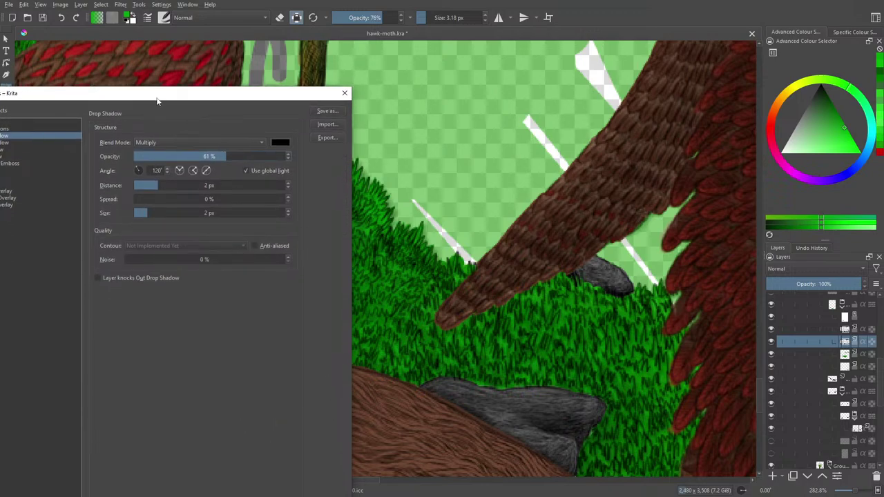
pyautogui.moveTo(148, 95); pyautogui.dragTo(174, 39)
pyautogui.click(313, 459)
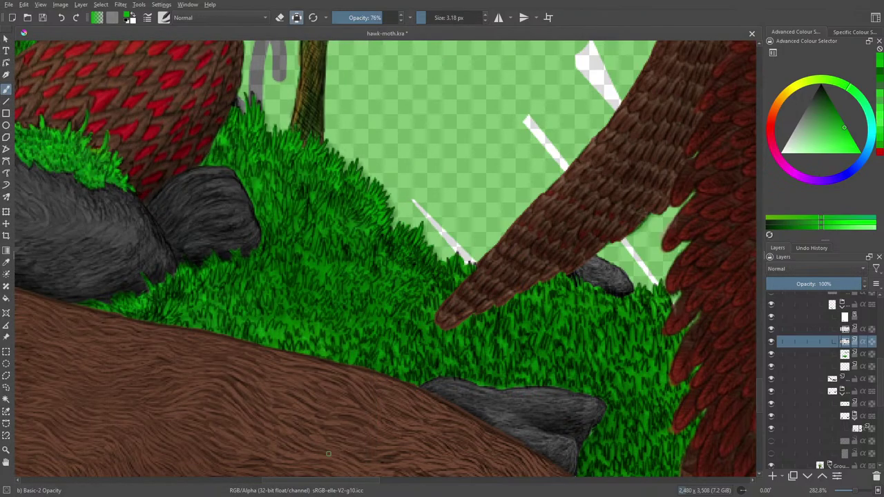
# Compare the grass with individual grass layers hidden and shown at 100% zoom to judge their shading.
pyautogui.click(852, 492)
pyautogui.moveTo(852, 493); pyautogui.dragTo(853, 490)
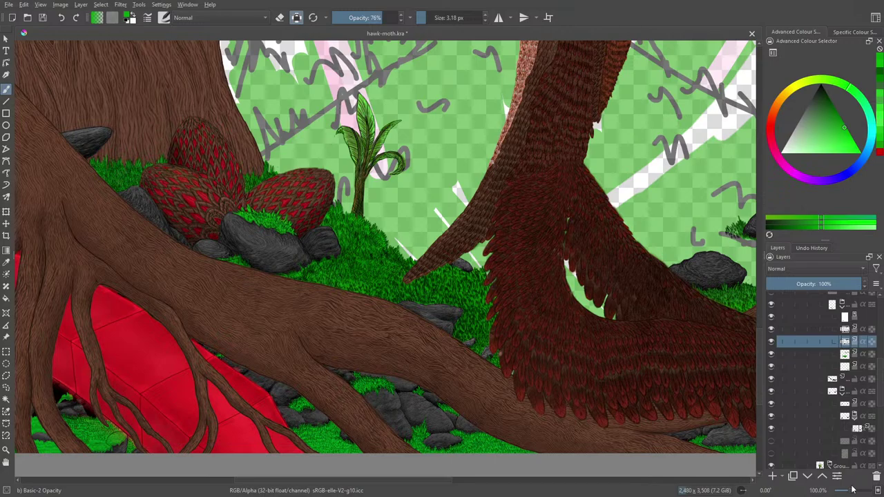
pyautogui.click(772, 341)
pyautogui.click(771, 341)
pyautogui.click(772, 353)
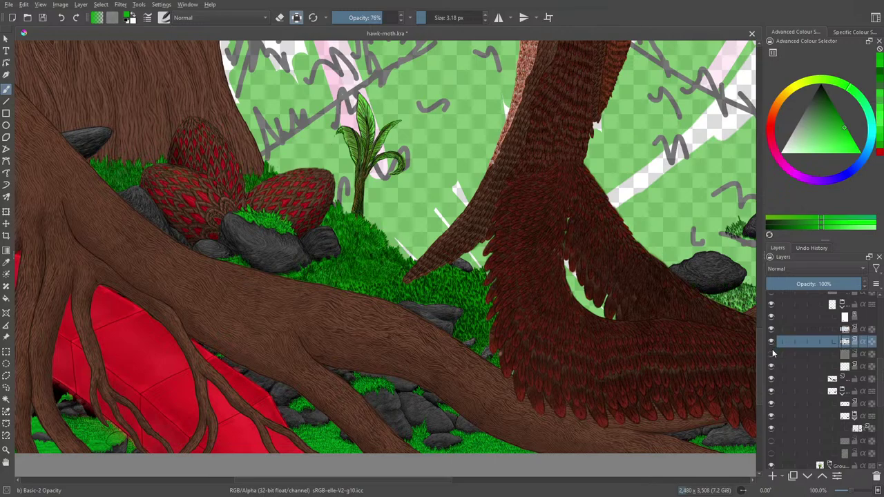
pyautogui.click(771, 354)
pyautogui.click(771, 341)
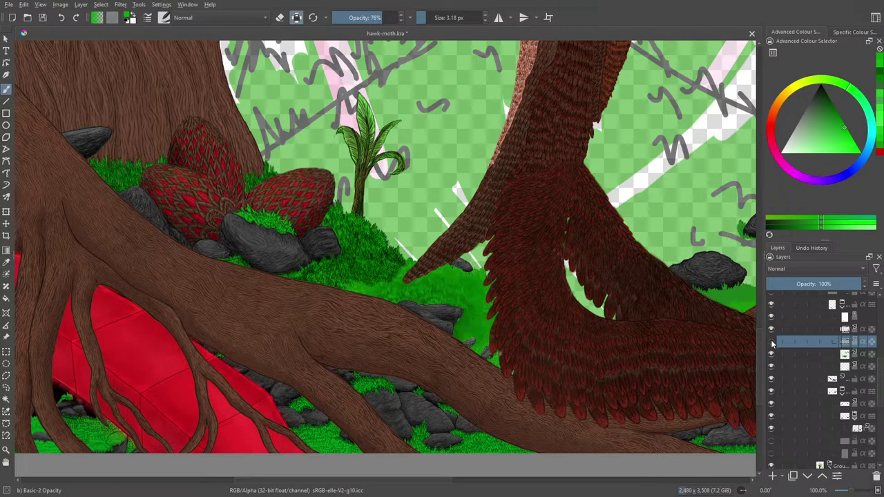
pyautogui.click(772, 342)
pyautogui.click(772, 342)
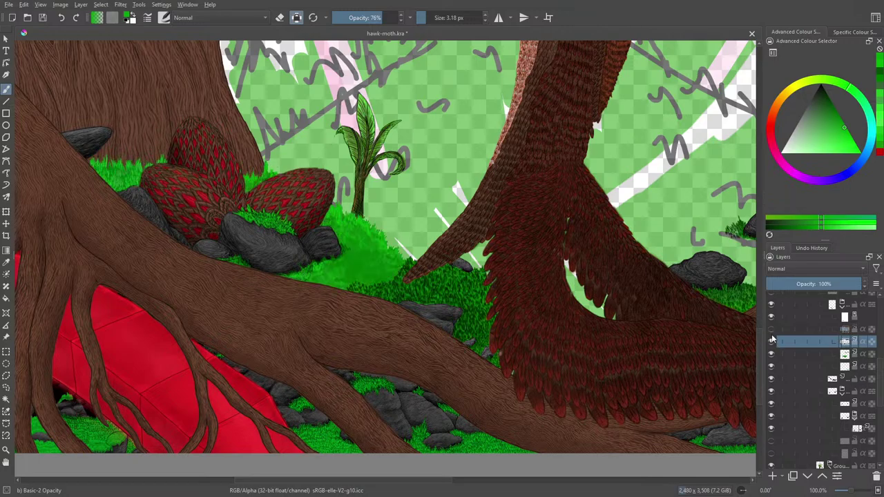
pyautogui.click(772, 342)
pyautogui.click(771, 341)
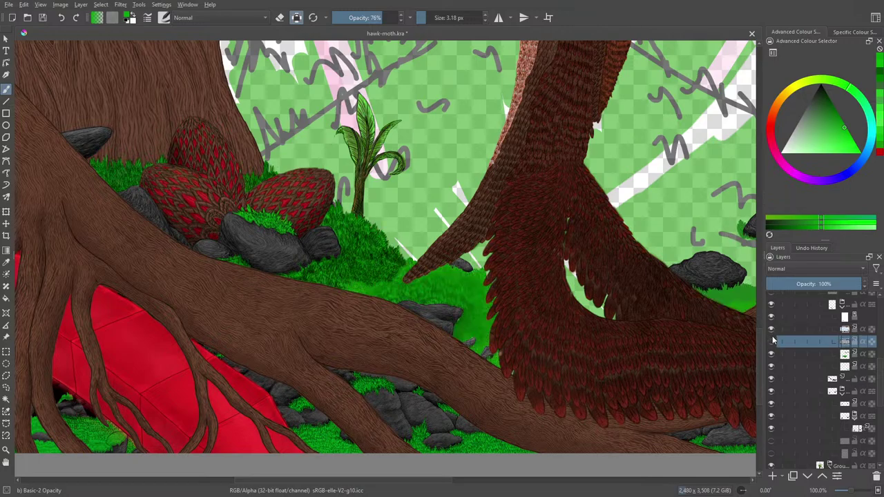
pyautogui.click(771, 341)
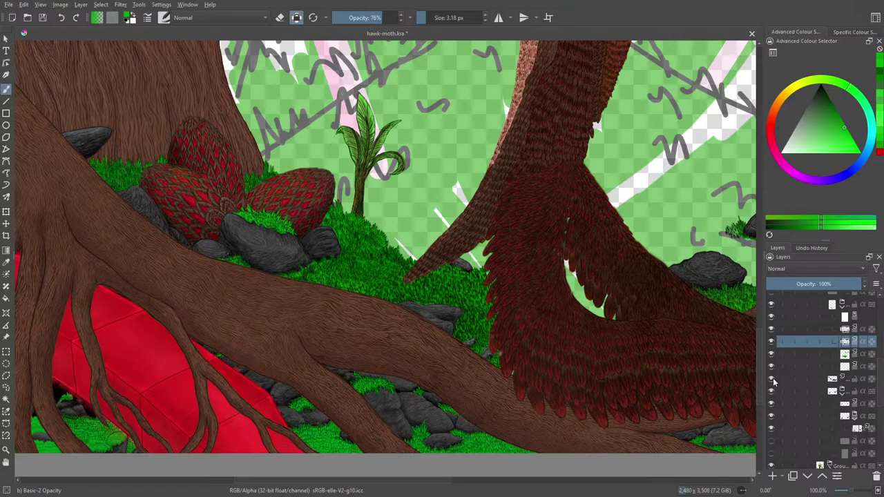
# Adjust the lower grass layer's drop shadow to size 4 px, distance 4 px and spread 9%.
pyautogui.rightClick(812, 339)
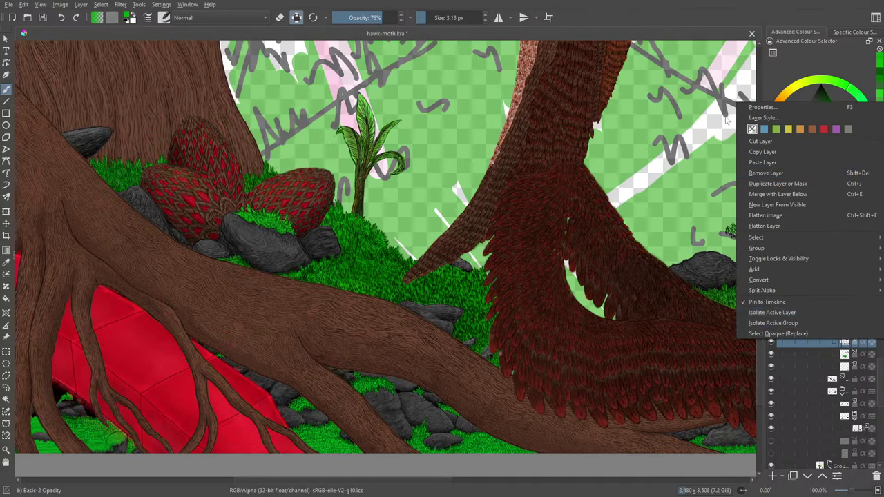
pyautogui.click(753, 118)
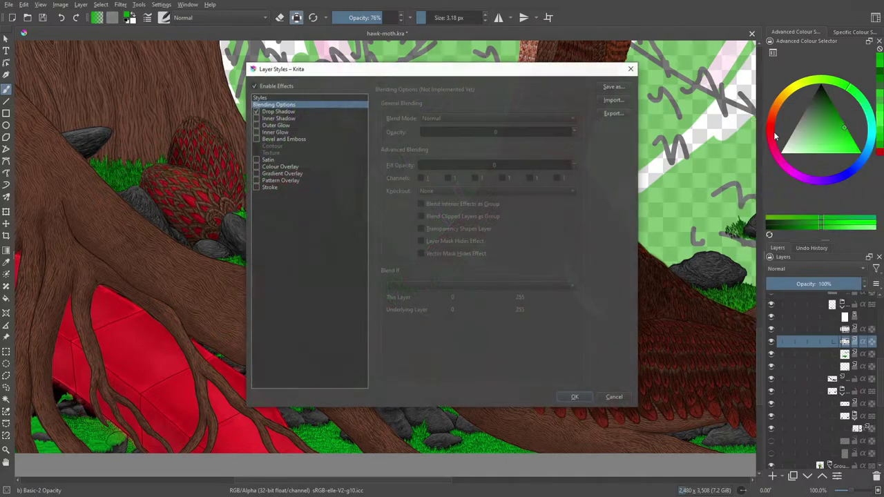
pyautogui.moveTo(315, 69); pyautogui.dragTo(129, 138)
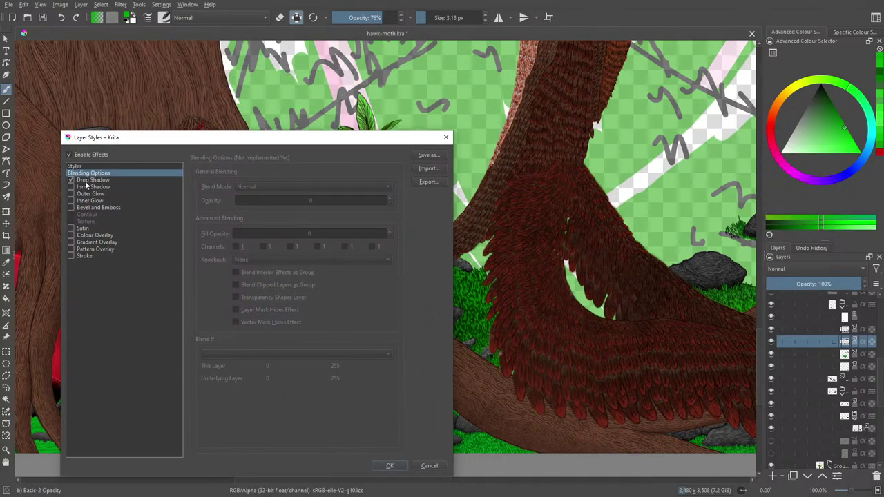
pyautogui.click(93, 180)
pyautogui.moveTo(186, 144); pyautogui.dragTo(73, 139)
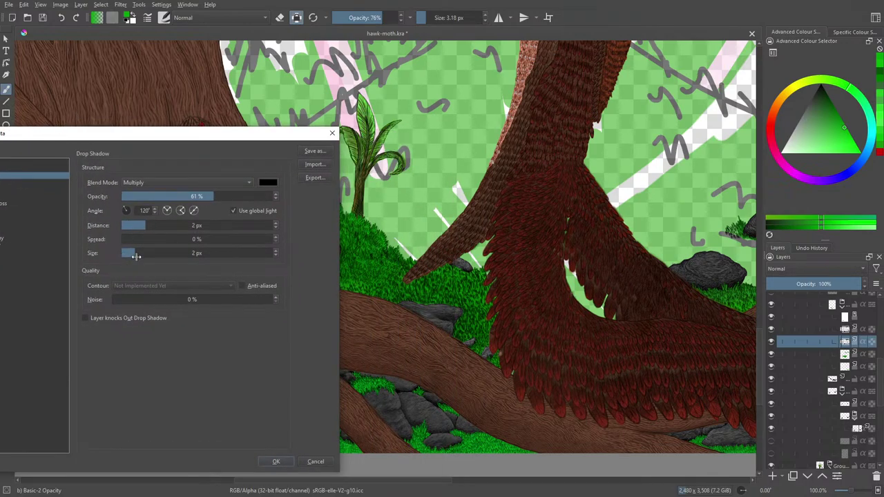
pyautogui.moveTo(136, 256); pyautogui.dragTo(139, 257)
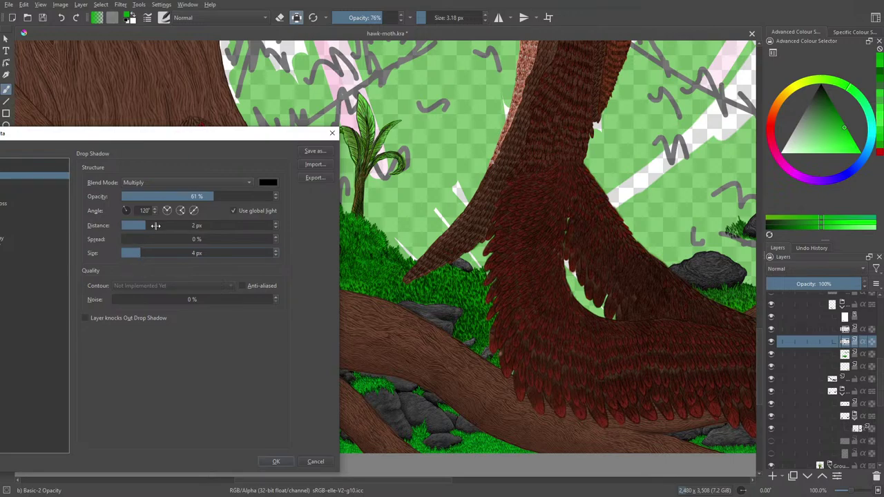
pyautogui.moveTo(148, 226); pyautogui.dragTo(152, 226)
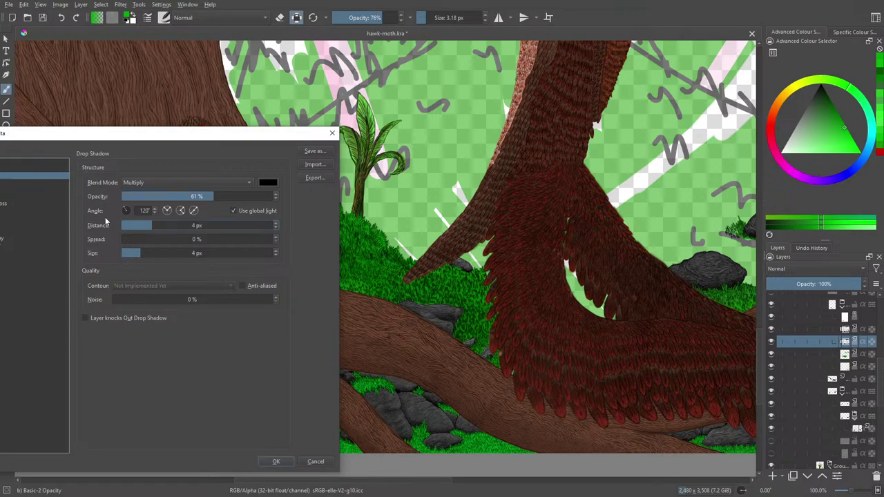
pyautogui.moveTo(128, 240); pyautogui.dragTo(136, 240)
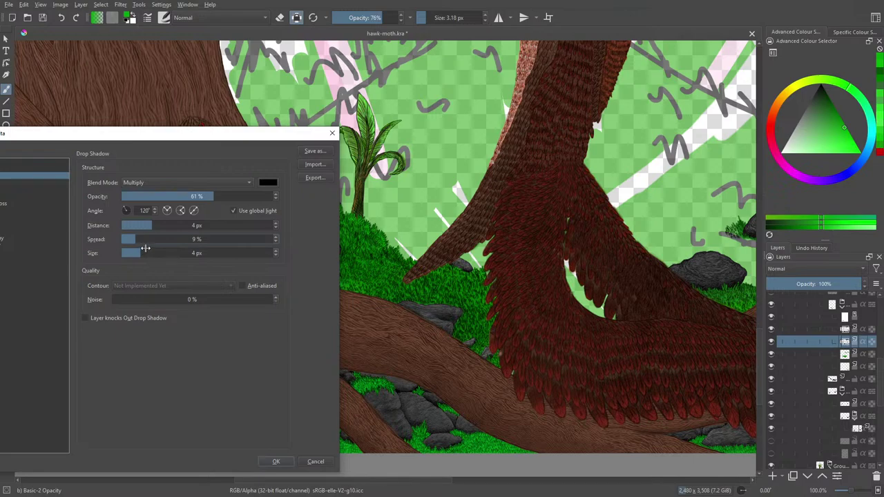
# Increase the drop shadow's distance on the lower grass layer, apply the layer style and check the illustration at 33.3% zoom.
pyautogui.moveTo(155, 226); pyautogui.dragTo(167, 229)
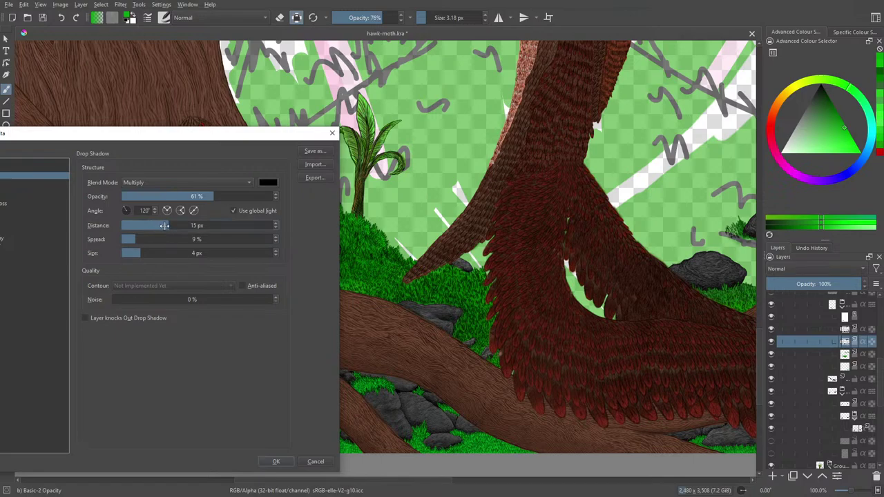
pyautogui.click(159, 226)
pyautogui.click(163, 228)
pyautogui.moveTo(166, 230); pyautogui.dragTo(168, 232)
pyautogui.moveTo(168, 226); pyautogui.dragTo(174, 228)
pyautogui.click(276, 461)
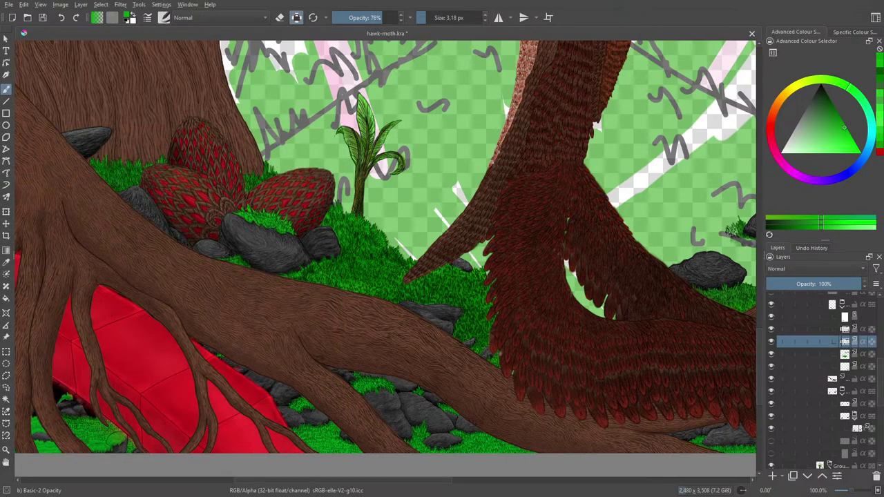
pyautogui.click(841, 492)
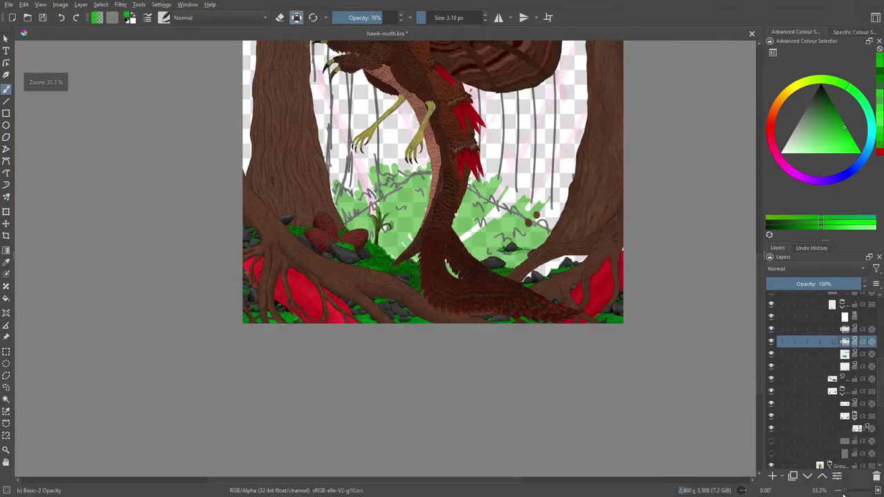
# Examine the grass around the eggs, roots and tail feathers across the lower illustration at 100% zoom.
pyautogui.click(848, 492)
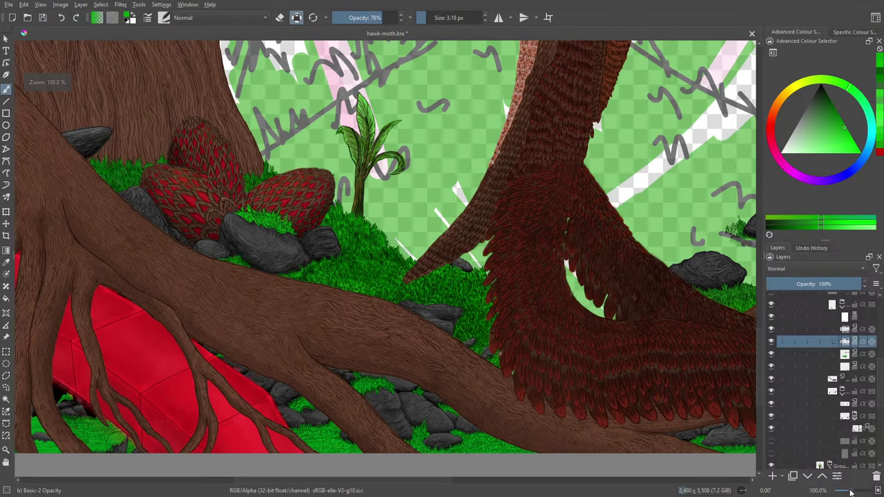
pyautogui.click(845, 491)
pyautogui.click(850, 492)
pyautogui.moveTo(851, 491); pyautogui.dragTo(851, 490)
pyautogui.moveTo(379, 481); pyautogui.dragTo(489, 482)
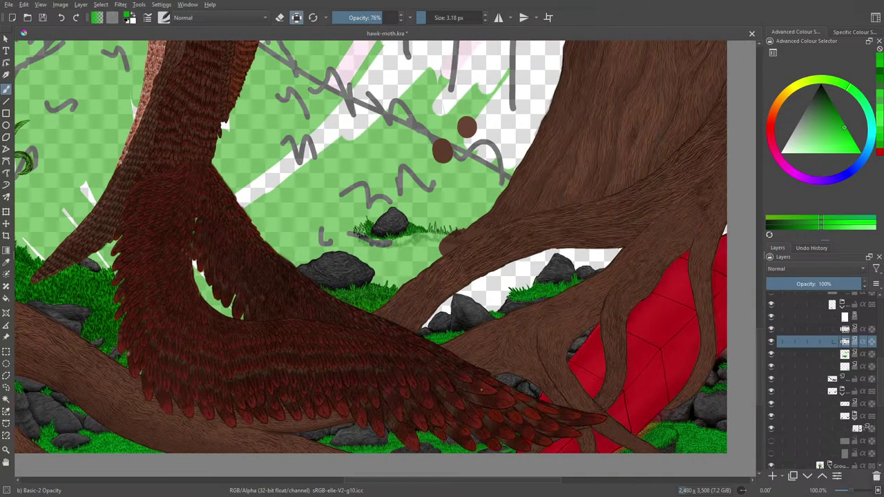
pyautogui.scroll(3, 764, 352)
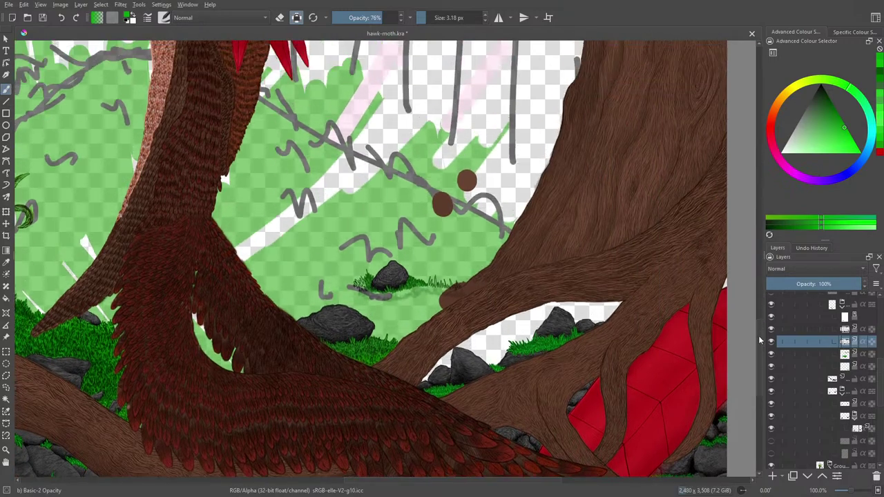
pyautogui.moveTo(849, 492); pyautogui.dragTo(849, 489)
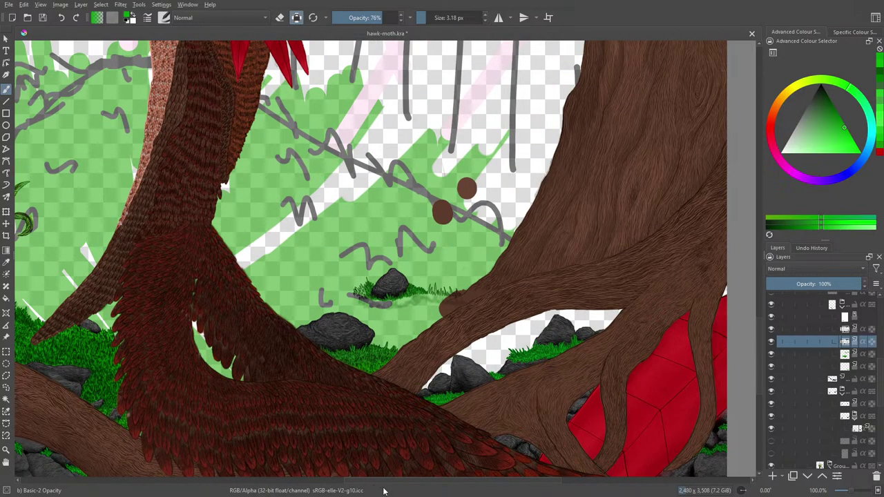
pyautogui.moveTo(370, 488); pyautogui.dragTo(276, 484)
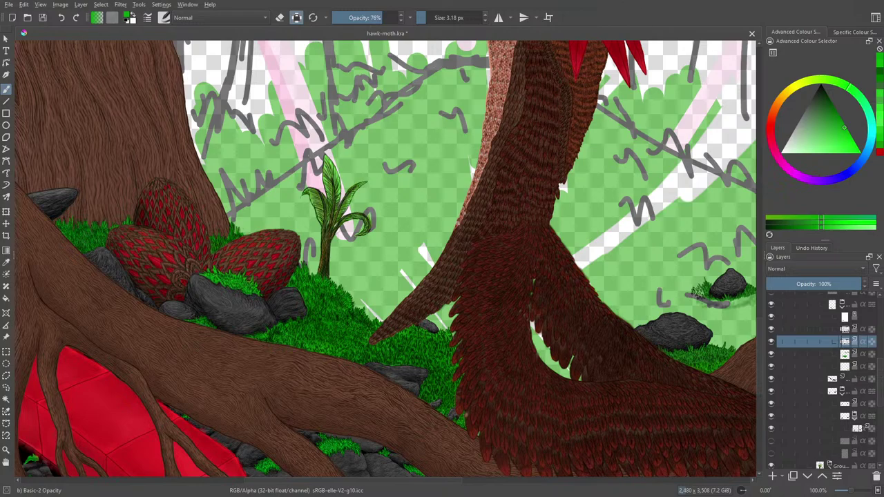
# Compare the grass near the eggs and tail with the two lower grass layers hidden and shown.
pyautogui.click(843, 354)
pyautogui.click(772, 354)
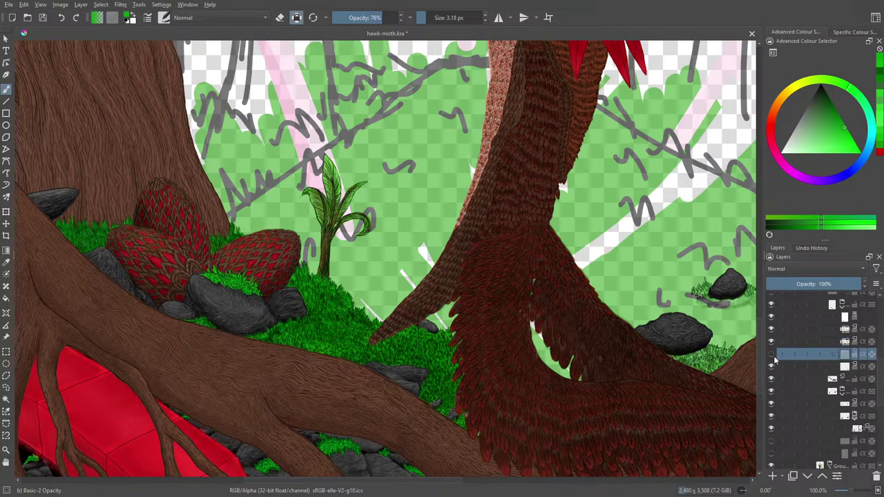
pyautogui.click(771, 354)
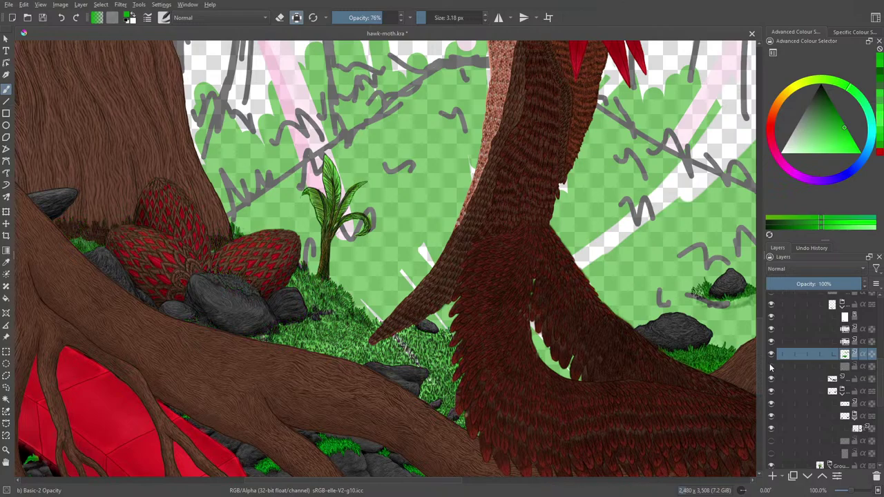
pyautogui.click(771, 367)
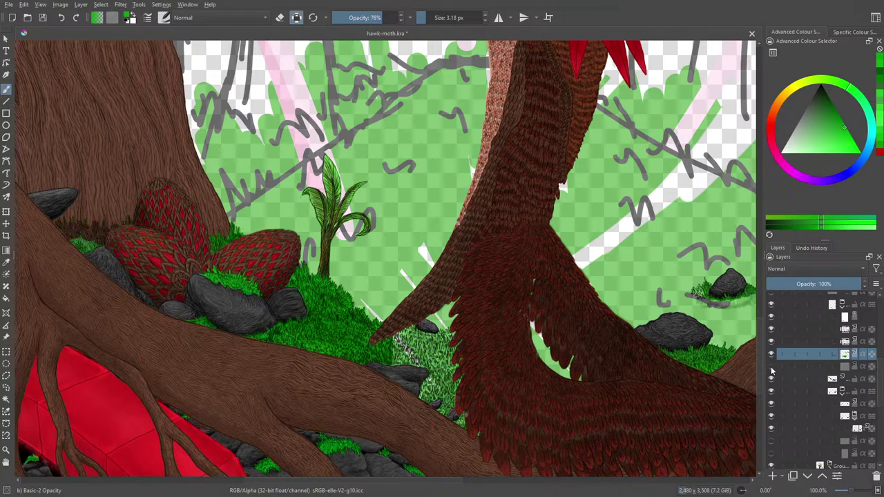
pyautogui.click(772, 366)
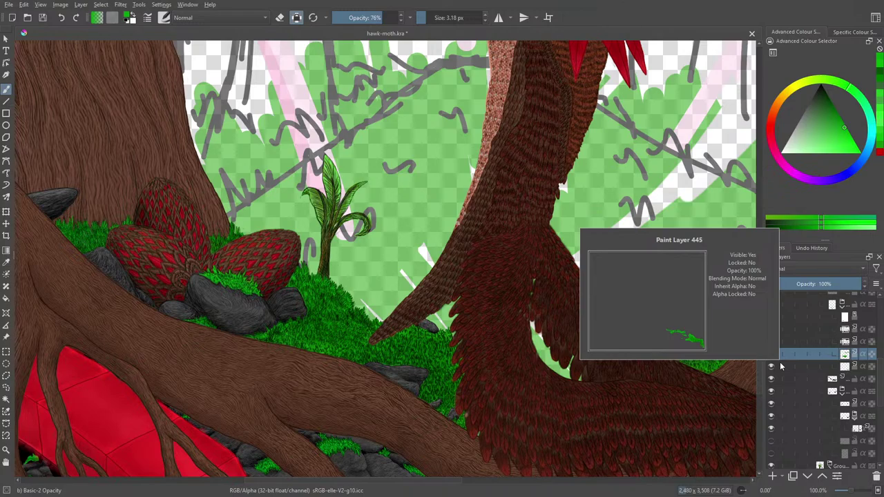
# Adjust the brush colour to a slightly softer medium green for the grass blades.
pyautogui.rightClick(379, 239)
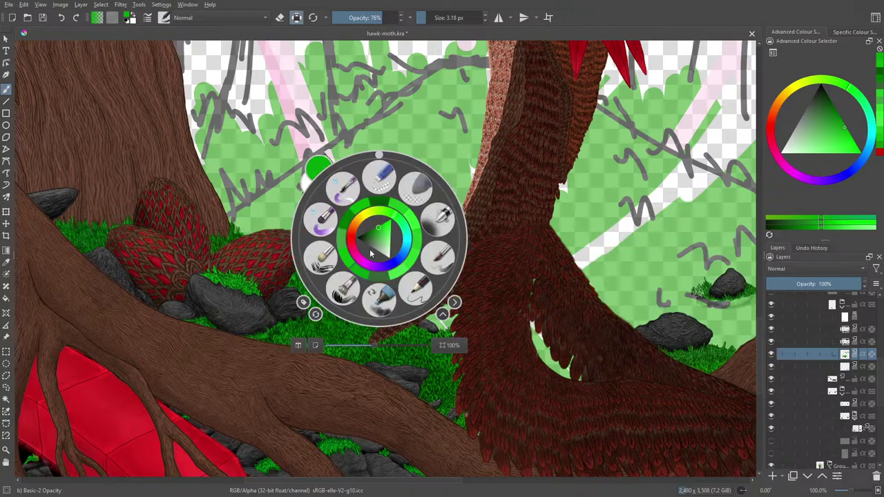
pyautogui.click(379, 232)
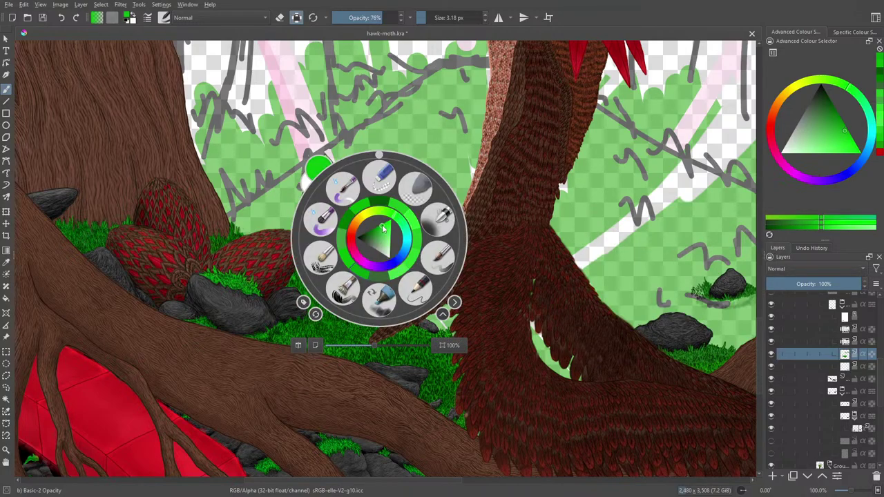
pyautogui.rightClick(370, 242)
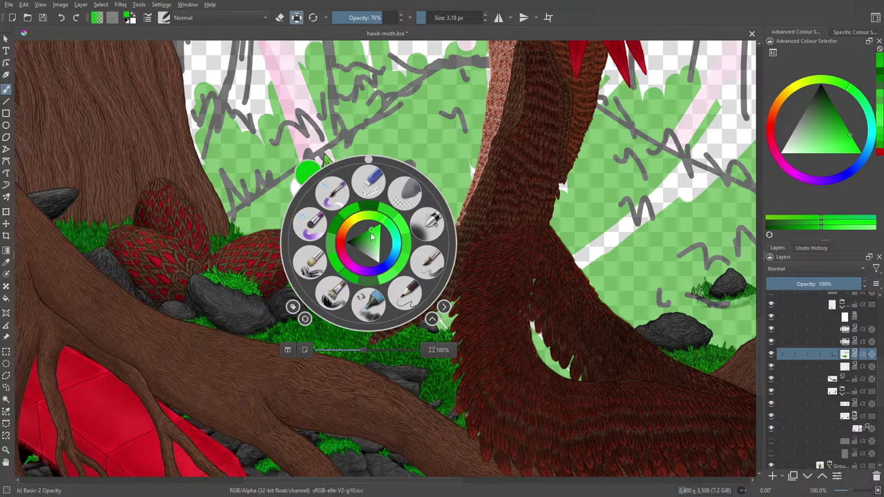
pyautogui.click(377, 237)
pyautogui.moveTo(377, 236); pyautogui.dragTo(371, 236)
pyautogui.rightClick(364, 216)
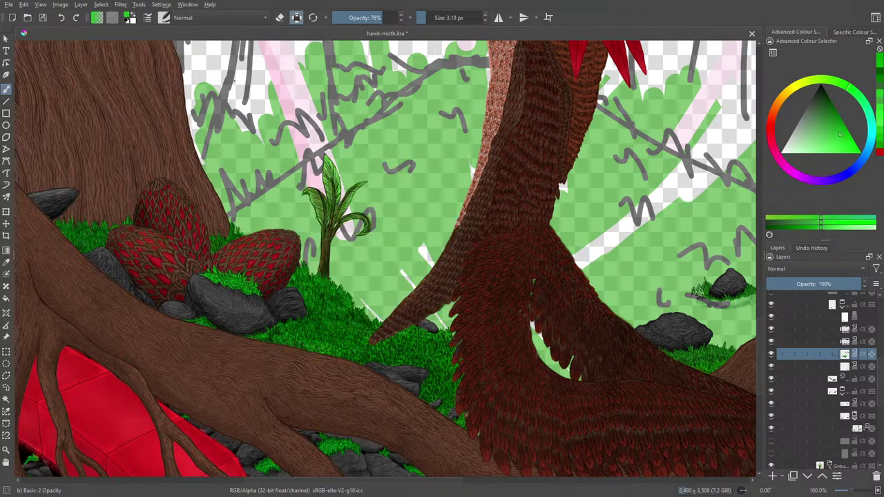
# Check the grass at several zoom levels and paint a blade beside the tail tip on the lowest grass layer.
pyautogui.moveTo(841, 491); pyautogui.dragTo(854, 491)
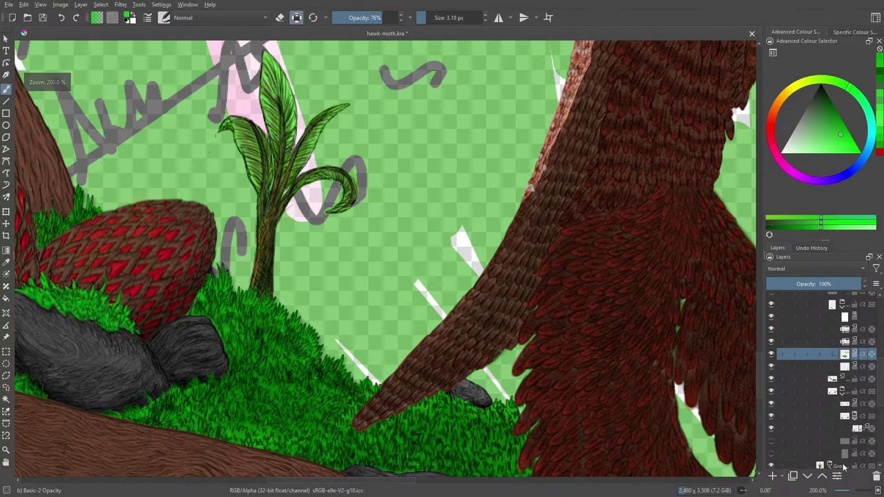
pyautogui.moveTo(763, 368); pyautogui.dragTo(762, 376)
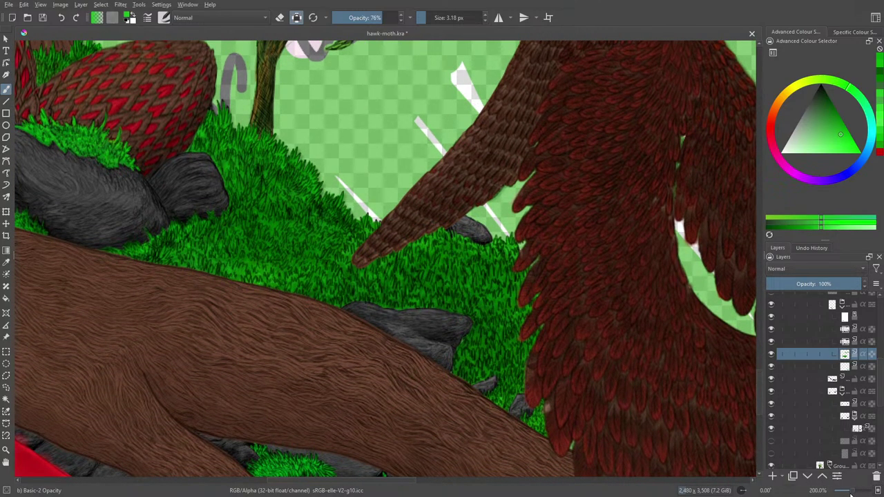
pyautogui.moveTo(853, 492); pyautogui.dragTo(843, 491)
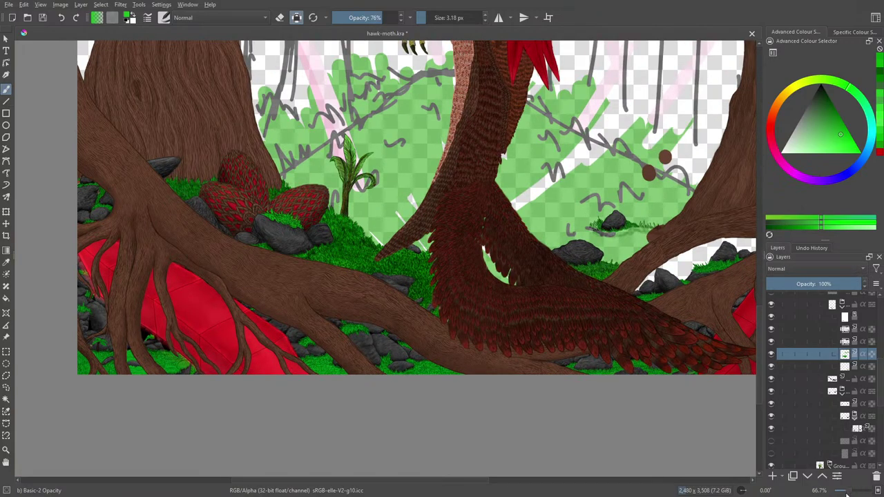
pyautogui.click(853, 491)
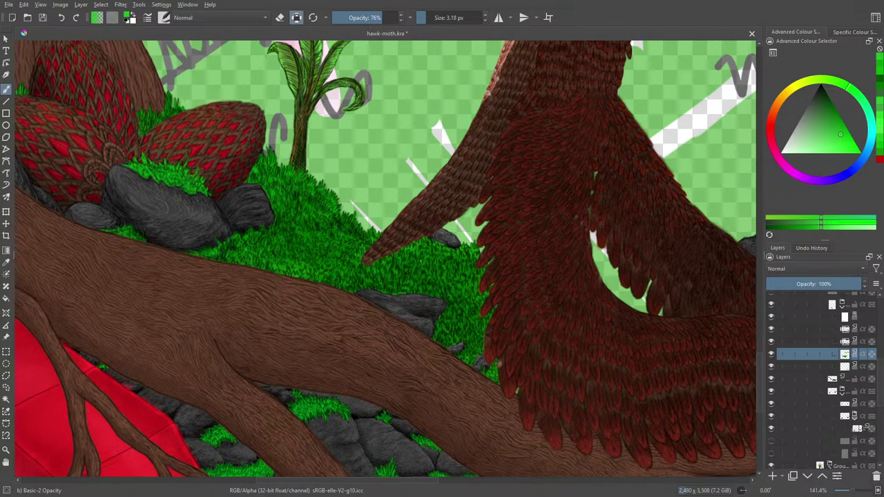
pyautogui.press('pagedown')
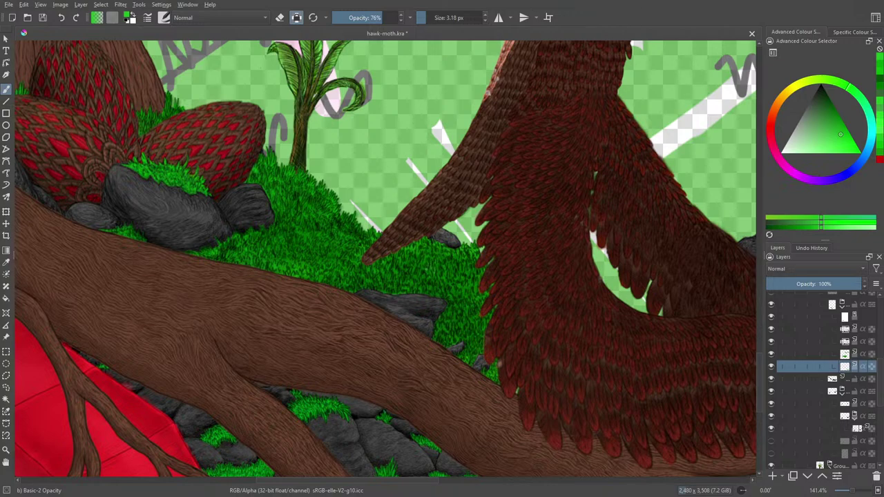
pyautogui.moveTo(421, 267); pyautogui.dragTo(420, 257)
# Darken the brush colour in two stages to a deep green for the grass shadows on the lowest grass layer.
pyautogui.rightClick(423, 187)
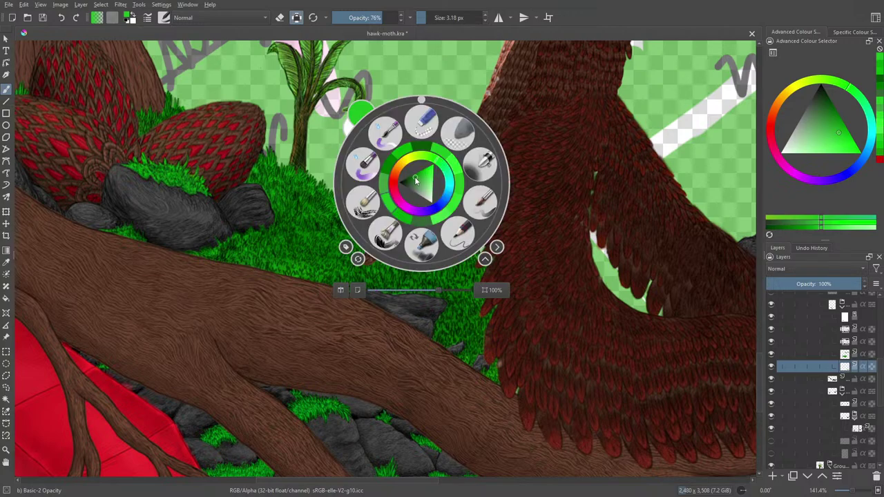
pyautogui.click(413, 181)
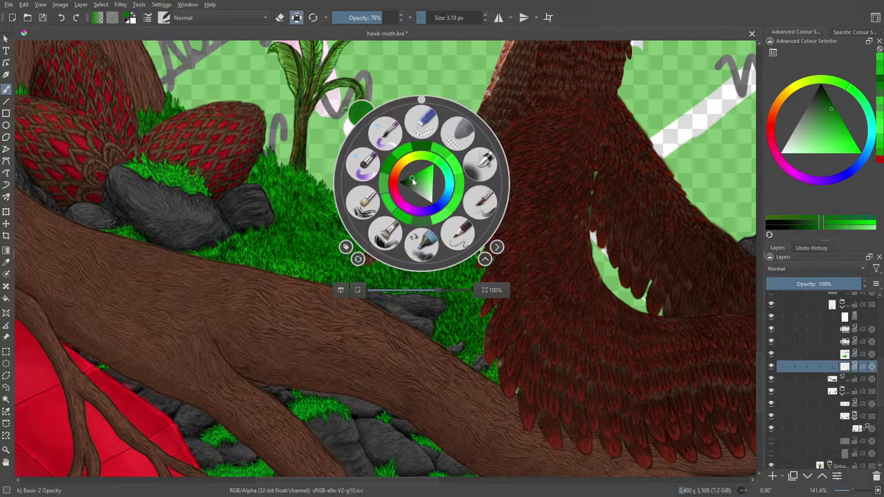
pyautogui.click(363, 102)
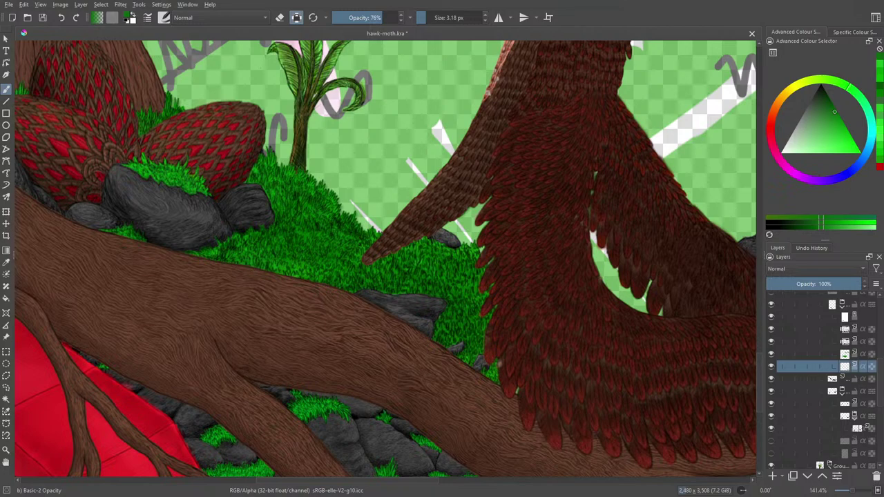
pyautogui.rightClick(427, 185)
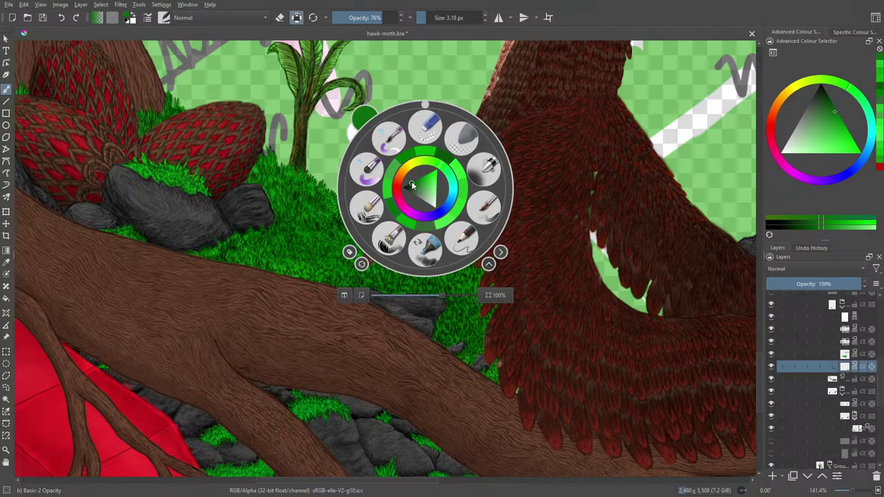
pyautogui.click(413, 185)
pyautogui.press('Escape')
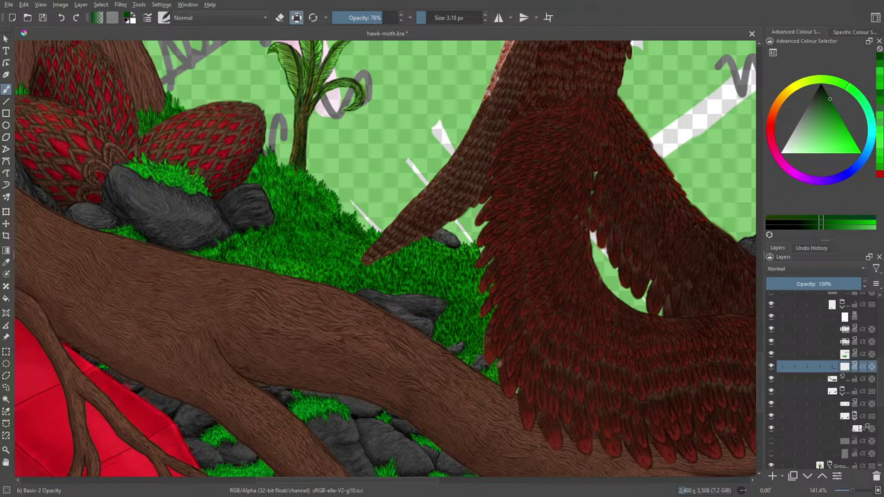
# Brighten the brush colour to a vivid light green for the grass highlights, refining its shade.
pyautogui.rightClick(448, 209)
pyautogui.click(449, 195)
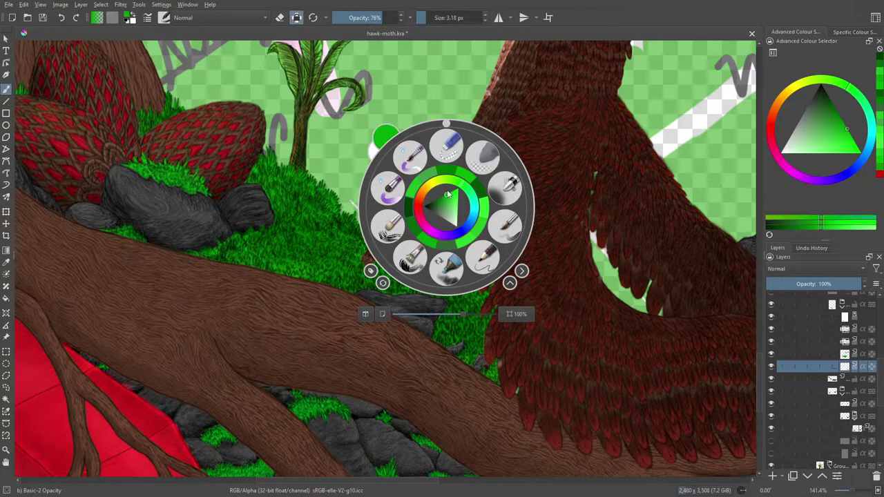
pyautogui.click(451, 195)
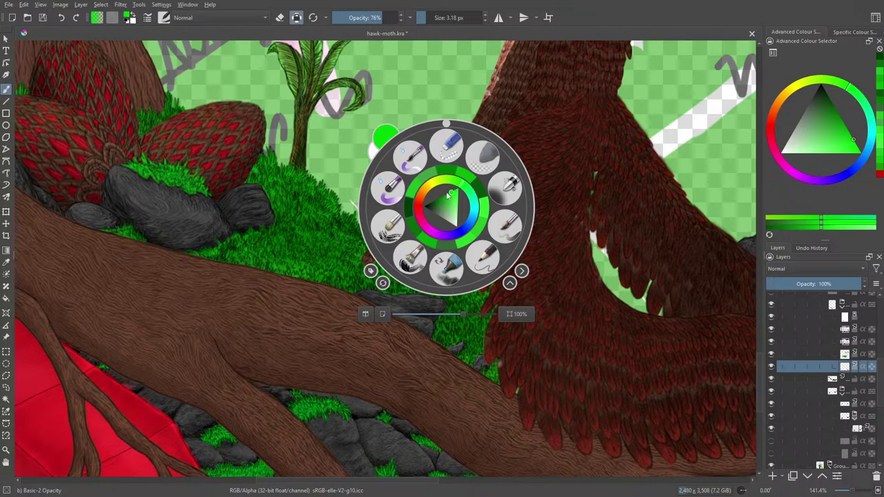
pyautogui.moveTo(452, 197); pyautogui.dragTo(456, 199)
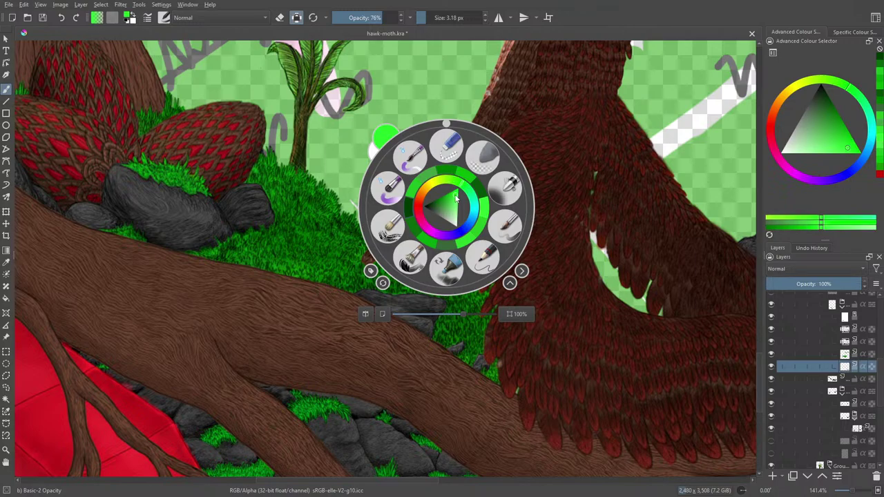
pyautogui.click(456, 199)
pyautogui.rightClick(455, 199)
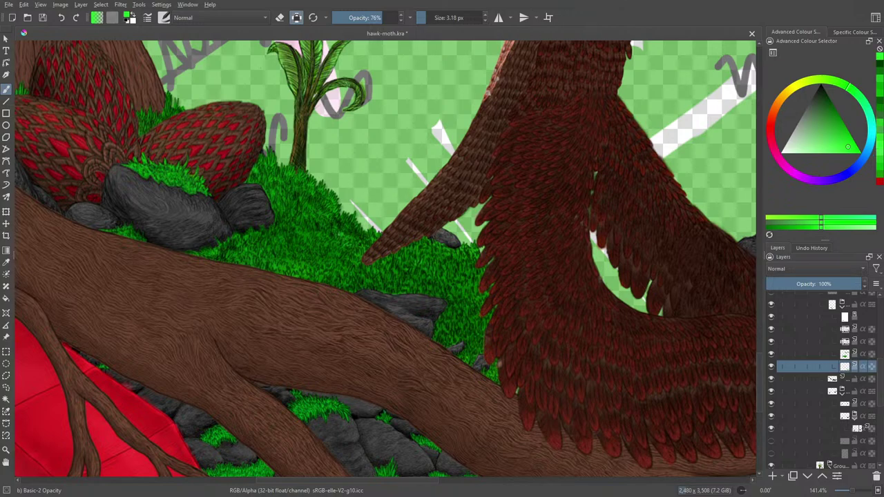
pyautogui.rightClick(361, 191)
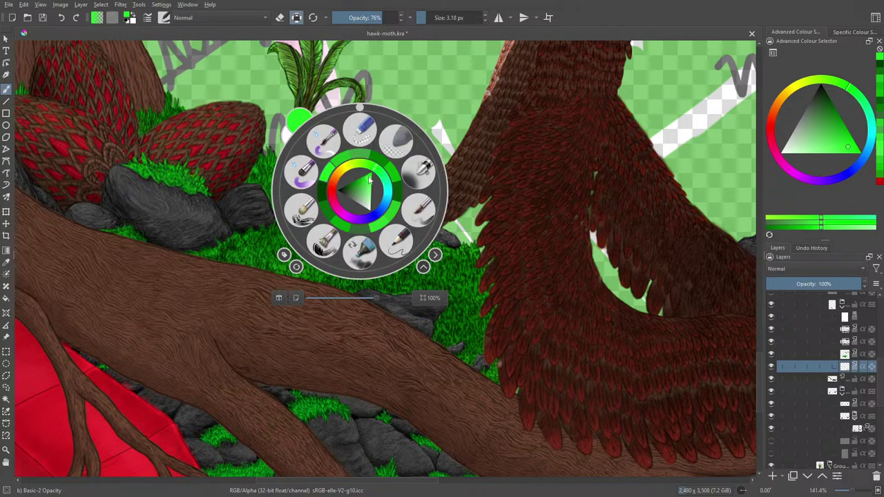
pyautogui.rightClick(341, 140)
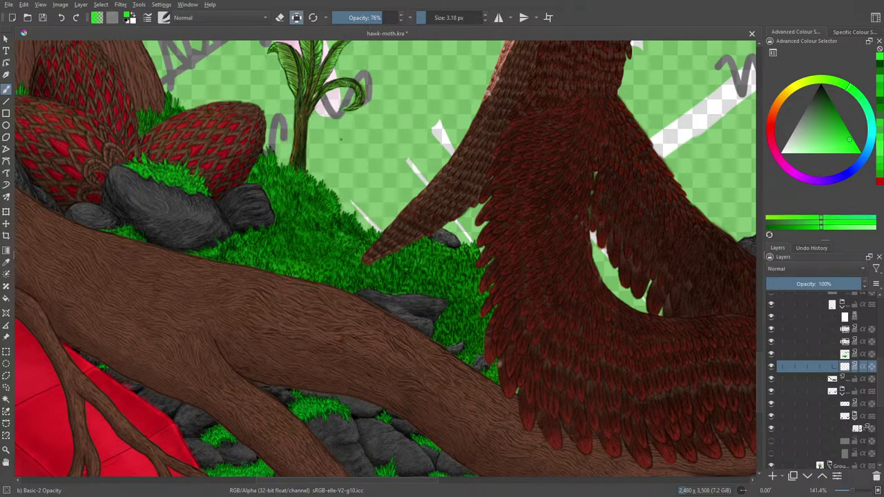
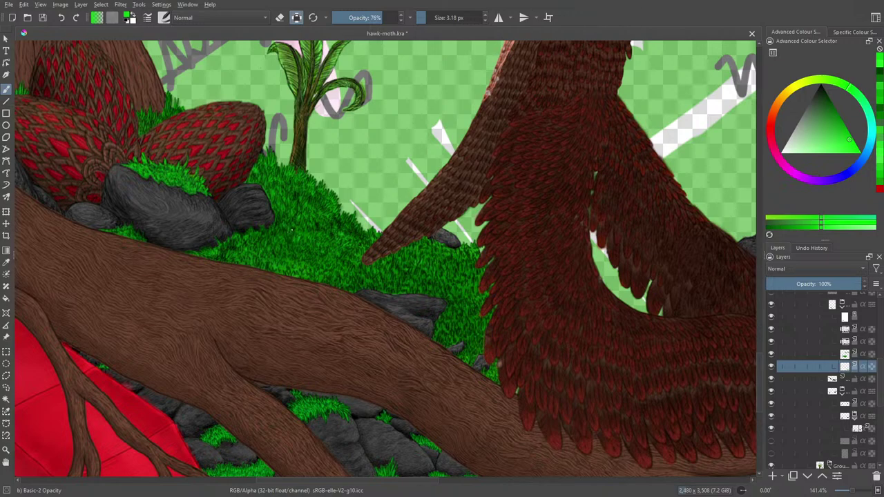
# Tone the brush colour down to a medium green for the grass blades between the eggs and tail.
pyautogui.rightClick(291, 165)
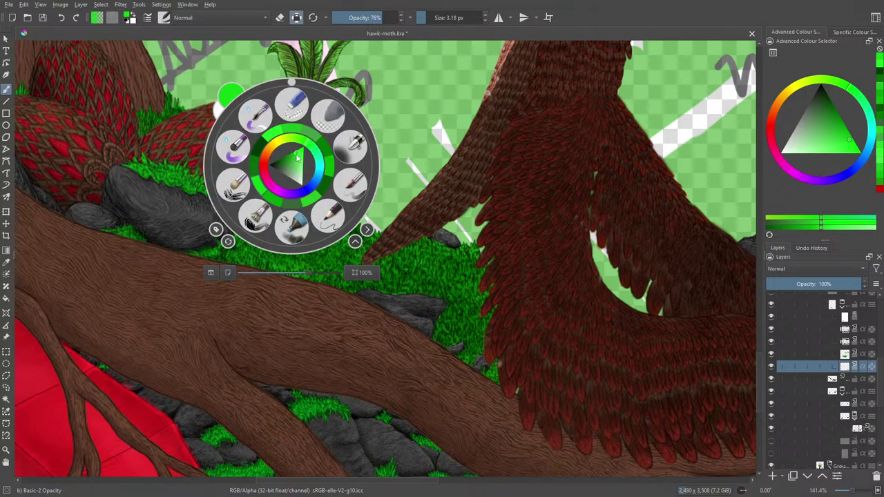
pyautogui.click(293, 158)
pyautogui.rightClick(293, 157)
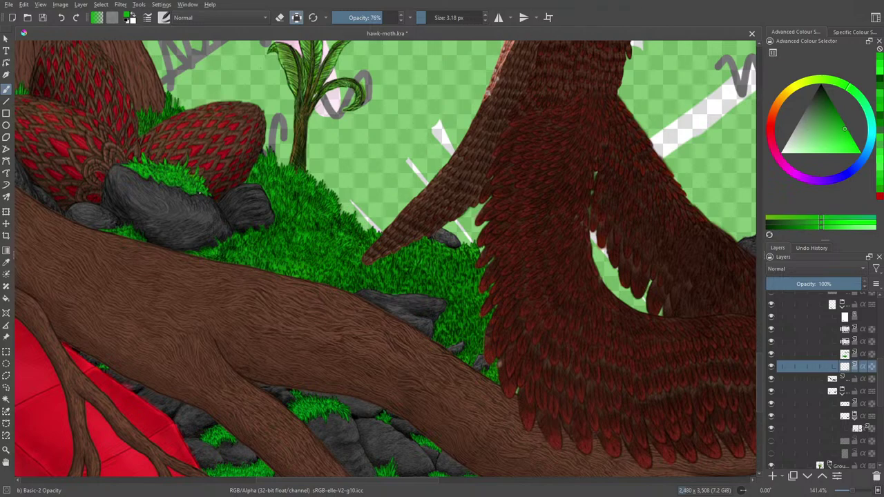
# Darken the brush colour from medium green to a very dark green for shading the grass around the eggs.
pyautogui.rightClick(188, 148)
pyautogui.moveTo(185, 151); pyautogui.dragTo(178, 143)
pyautogui.click(132, 103)
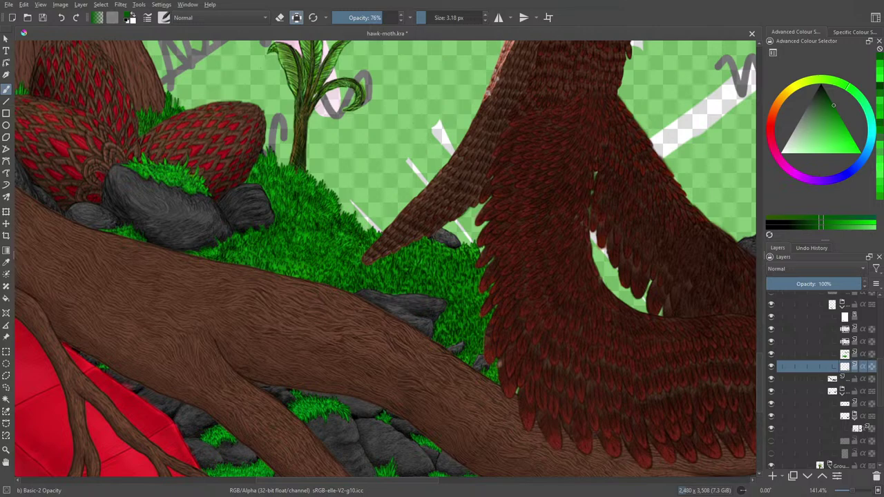
pyautogui.rightClick(117, 103)
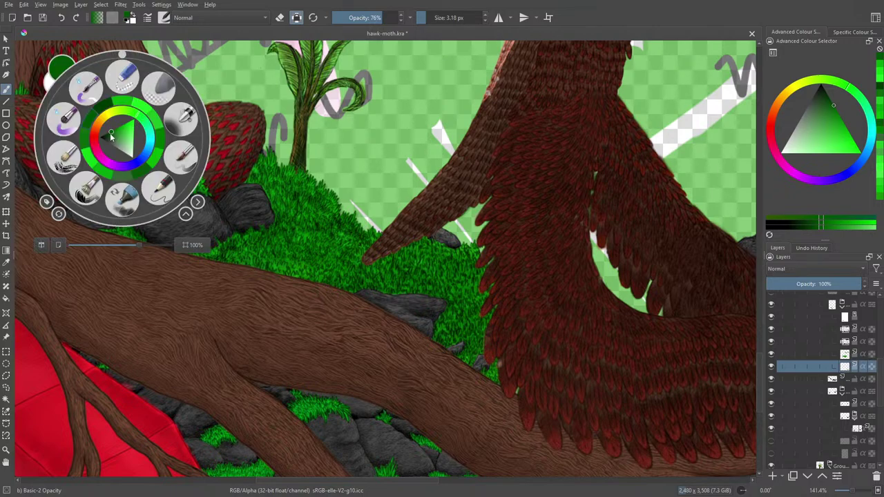
pyautogui.moveTo(111, 138); pyautogui.dragTo(109, 135)
pyautogui.click(76, 65)
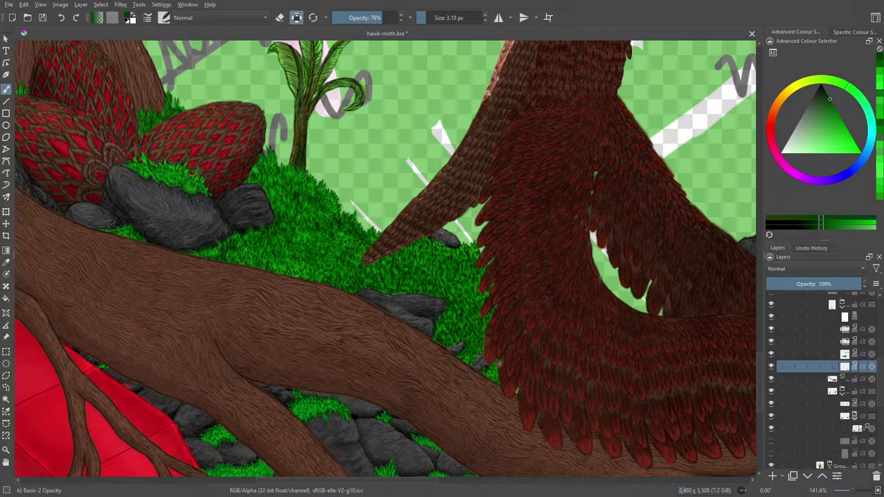
# Brighten the brush colour to a vivid green and paint highlight blades on the grass between the eggs and tail.
pyautogui.moveTo(853, 492); pyautogui.dragTo(848, 492)
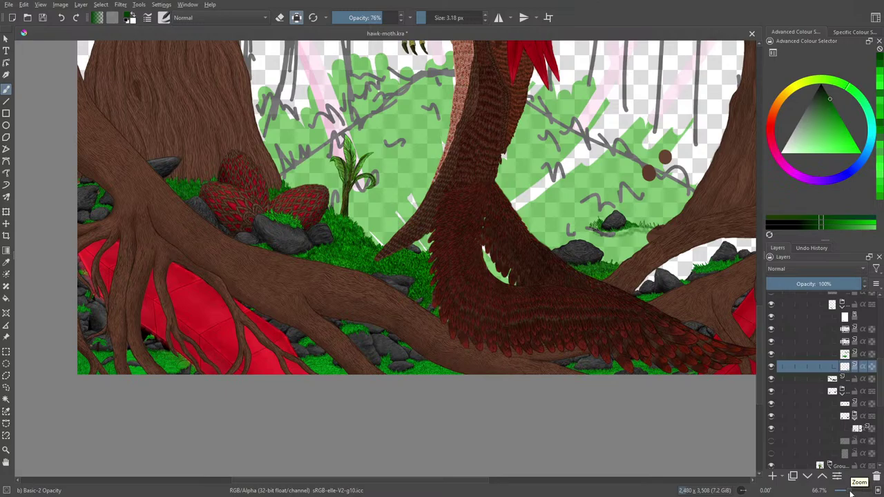
pyautogui.moveTo(852, 491); pyautogui.dragTo(862, 477)
pyautogui.rightClick(251, 235)
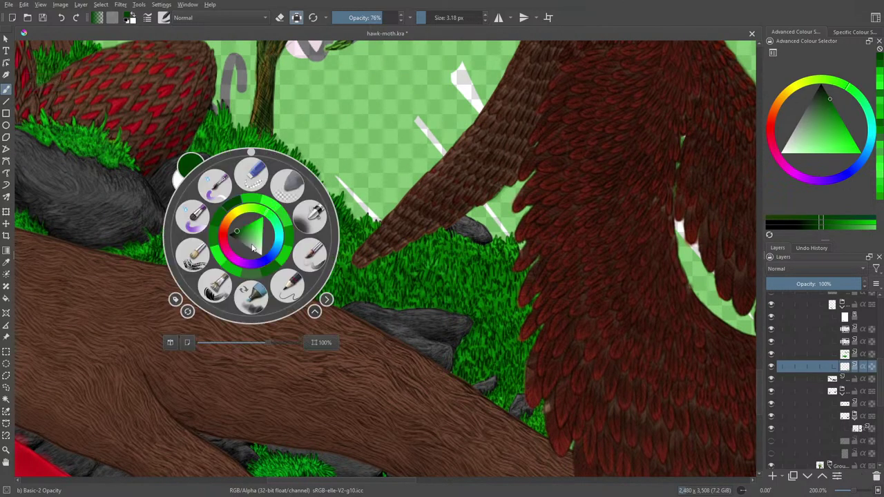
pyautogui.moveTo(255, 223); pyautogui.dragTo(254, 224)
pyautogui.click(75, 77)
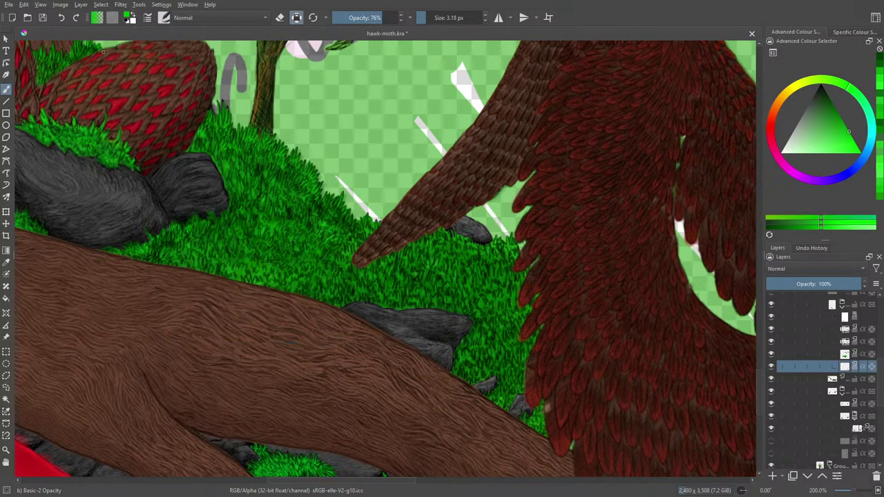
pyautogui.click(287, 212)
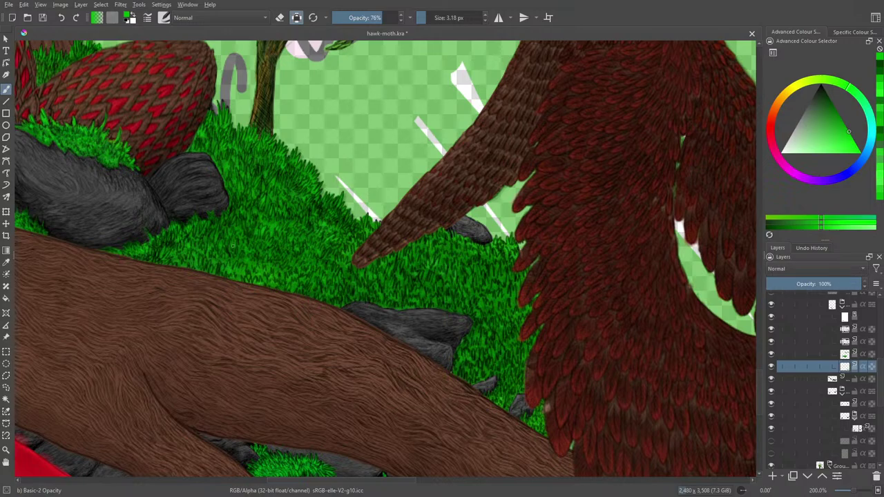
# Review the Drop Shadow settings in the layer style of the grass-blade layer above the base grass.
pyautogui.moveTo(854, 493); pyautogui.dragTo(851, 492)
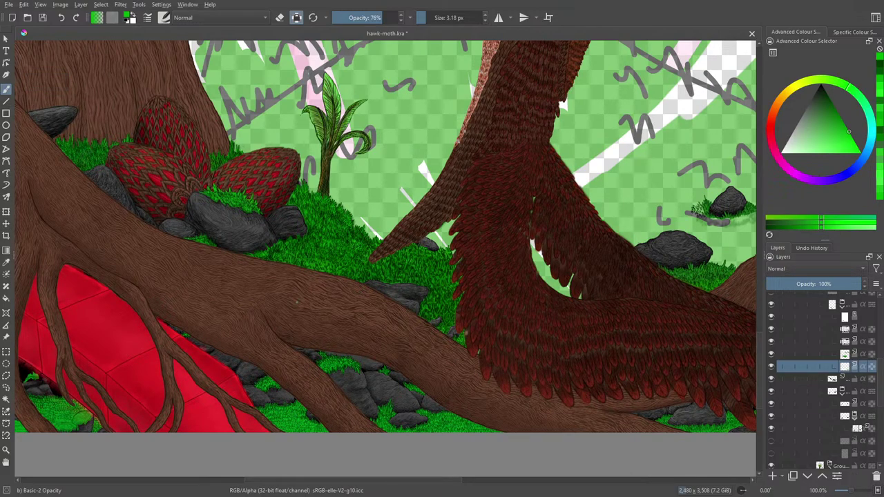
pyautogui.moveTo(851, 492); pyautogui.dragTo(852, 492)
pyautogui.moveTo(849, 492); pyautogui.dragTo(853, 493)
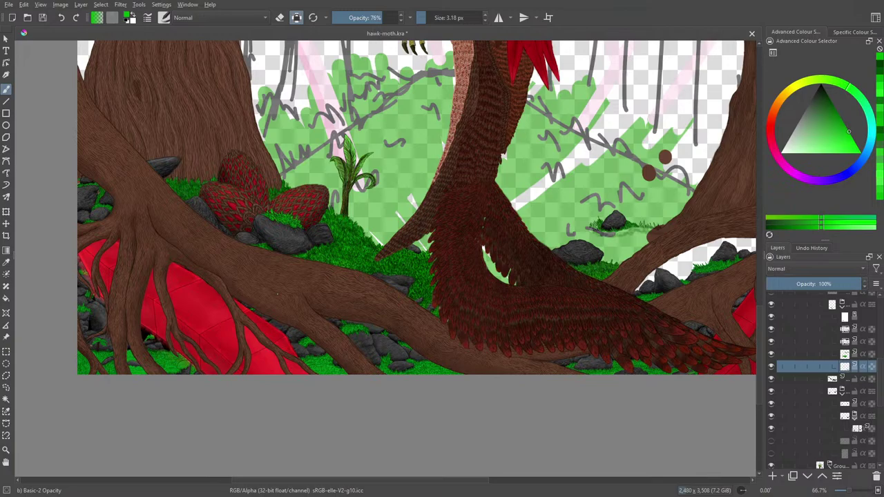
pyautogui.click(842, 341)
pyautogui.rightClick(841, 341)
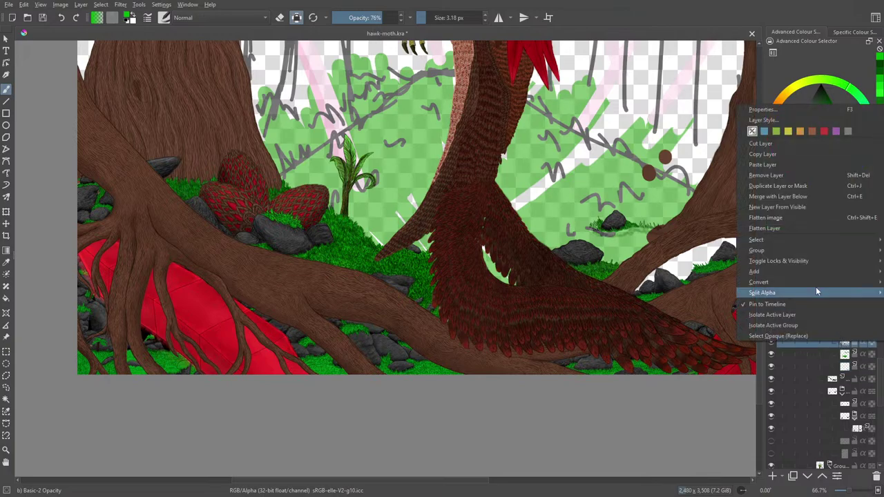
pyautogui.moveTo(795, 252)
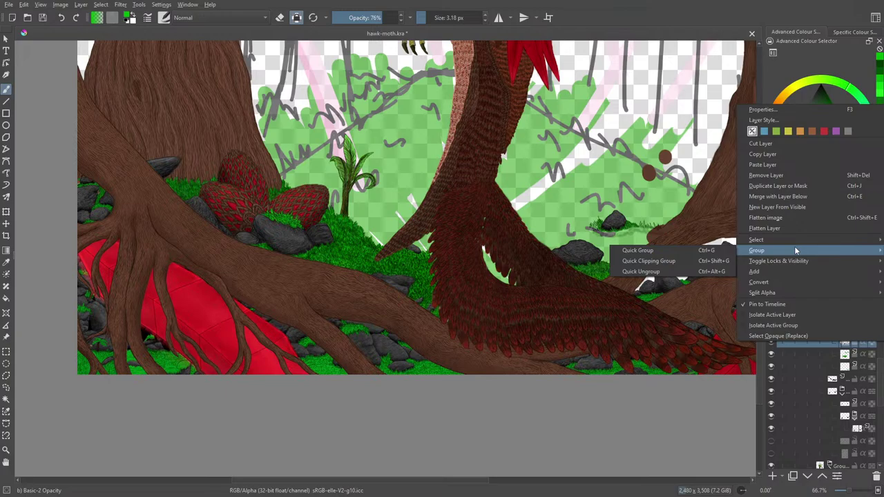
pyautogui.click(758, 119)
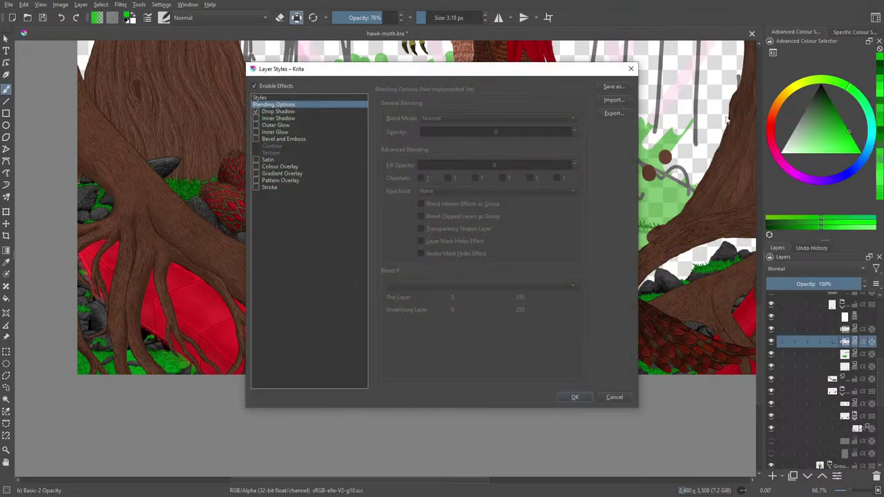
pyautogui.click(275, 112)
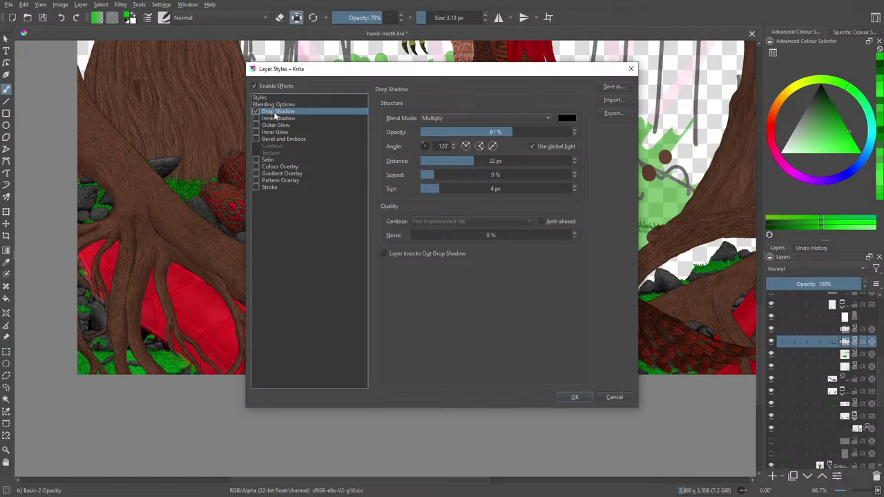
pyautogui.click(575, 397)
# Copy the drop-shadow grass layer and paste the duplicate directly above it.
pyautogui.rightClick(840, 341)
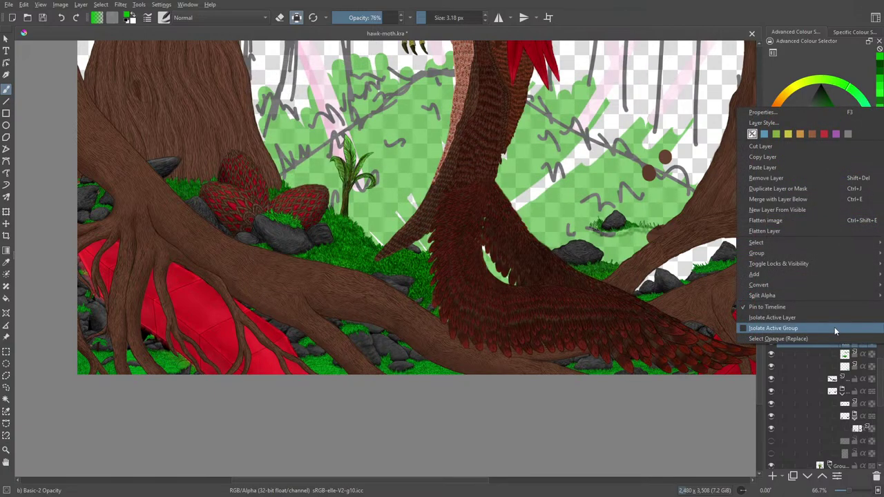
pyautogui.click(755, 158)
pyautogui.rightClick(844, 341)
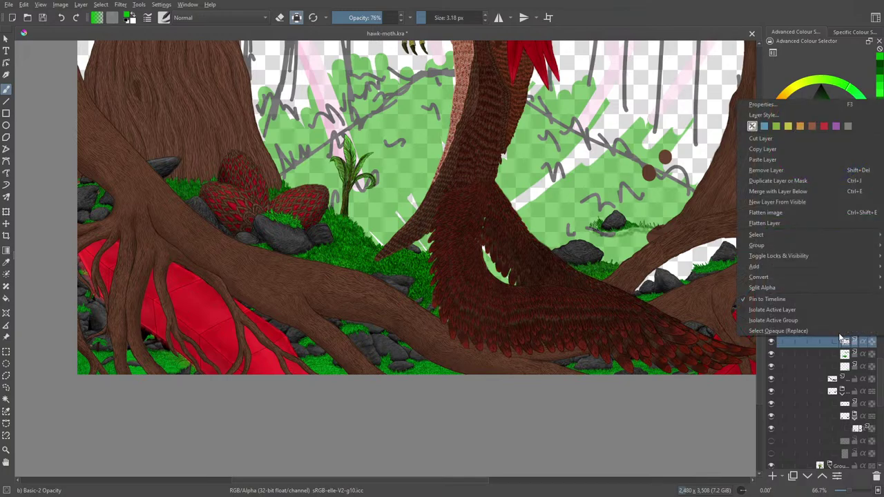
pyautogui.click(754, 160)
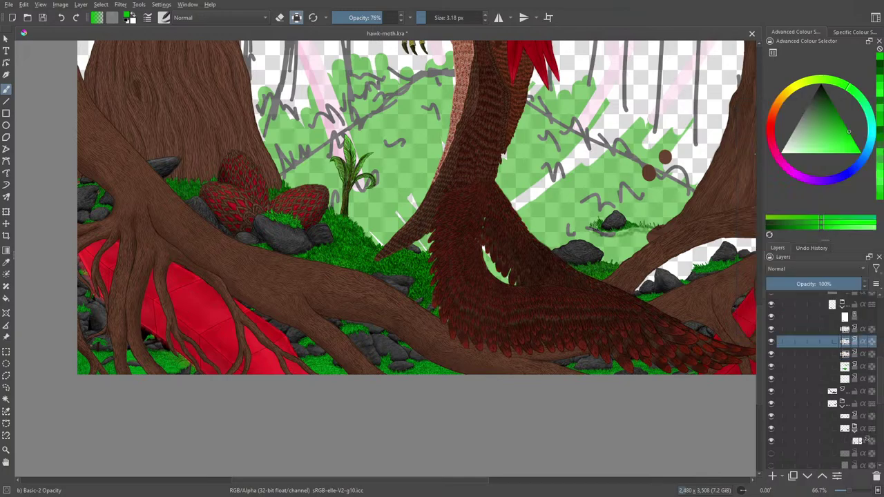
# Turn off the Drop Shadow effect in the layer style of the pasted grass layer.
pyautogui.click(841, 354)
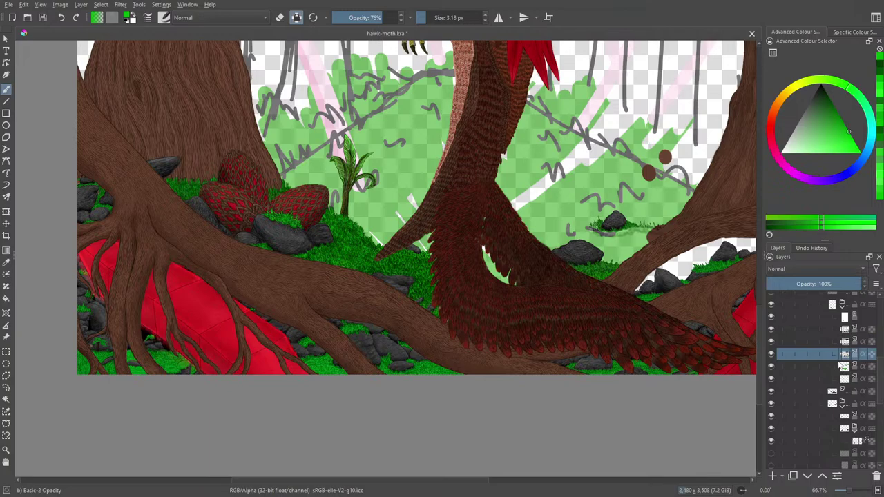
pyautogui.click(842, 342)
pyautogui.rightClick(838, 341)
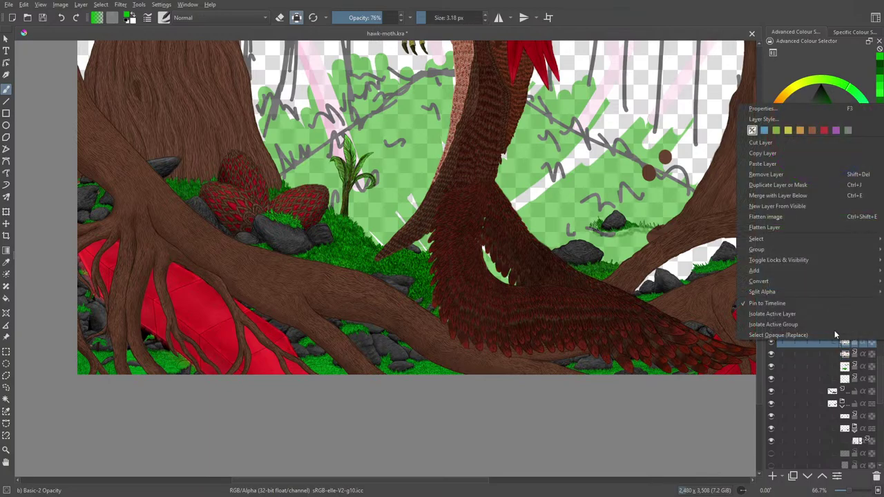
pyautogui.click(754, 119)
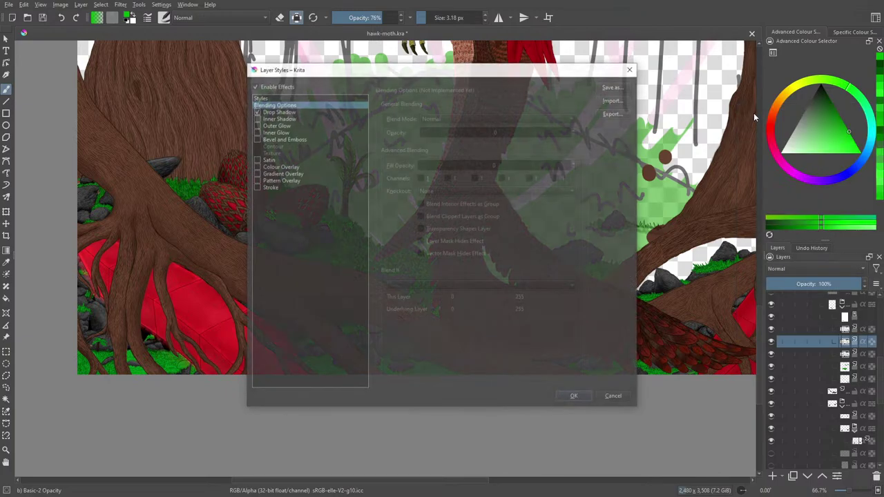
pyautogui.click(258, 111)
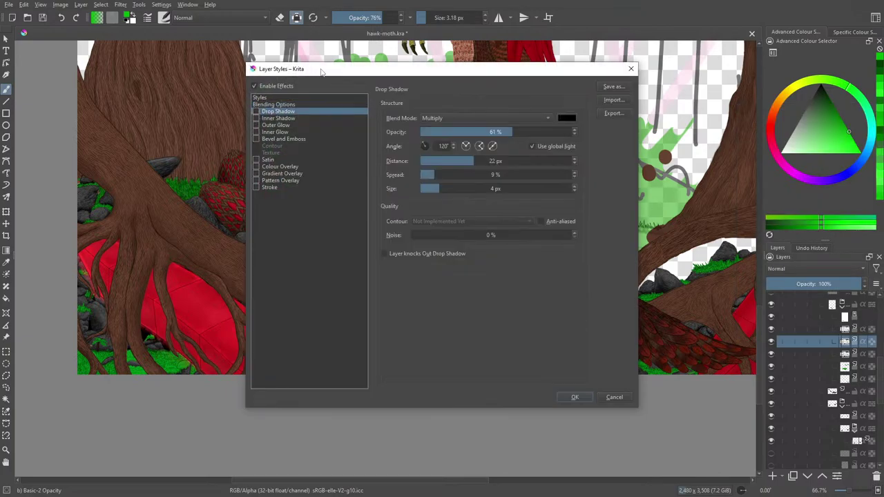
pyautogui.moveTo(323, 71); pyautogui.dragTo(27, 117)
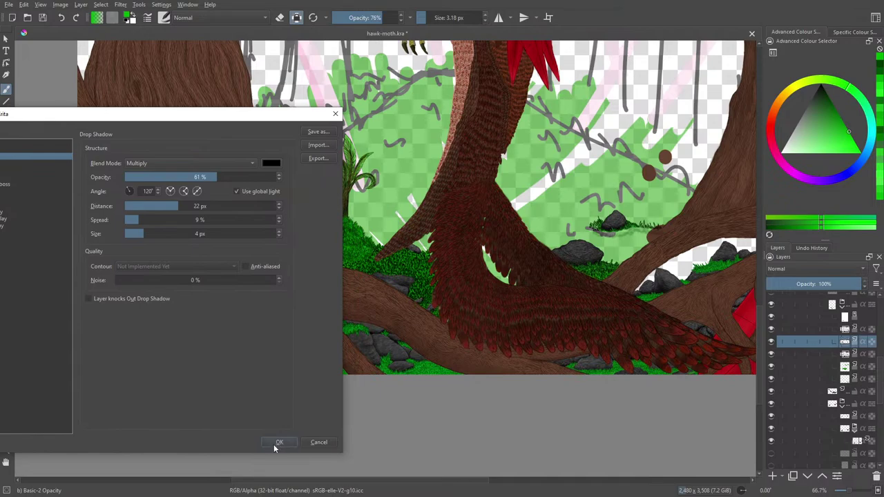
pyautogui.click(277, 442)
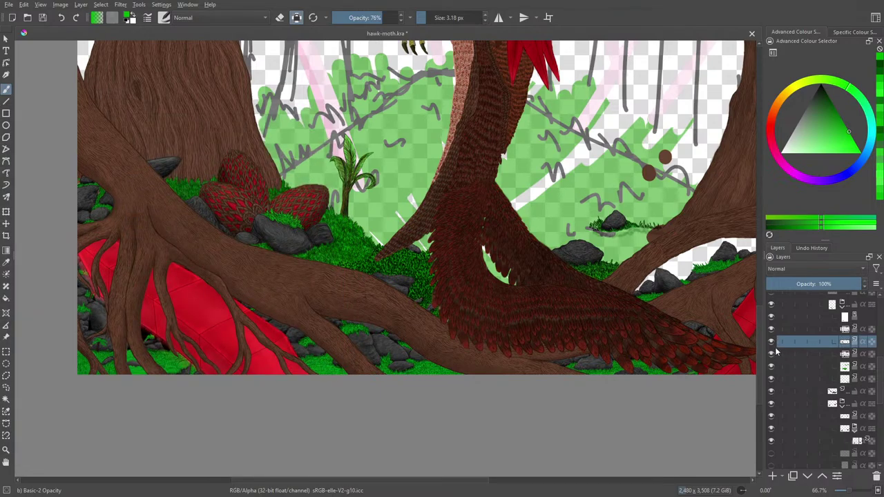
# Compare the grass with the shadowless copy and the drop-shadow layer each hidden and shown.
pyautogui.click(773, 342)
pyautogui.click(773, 342)
pyautogui.click(772, 355)
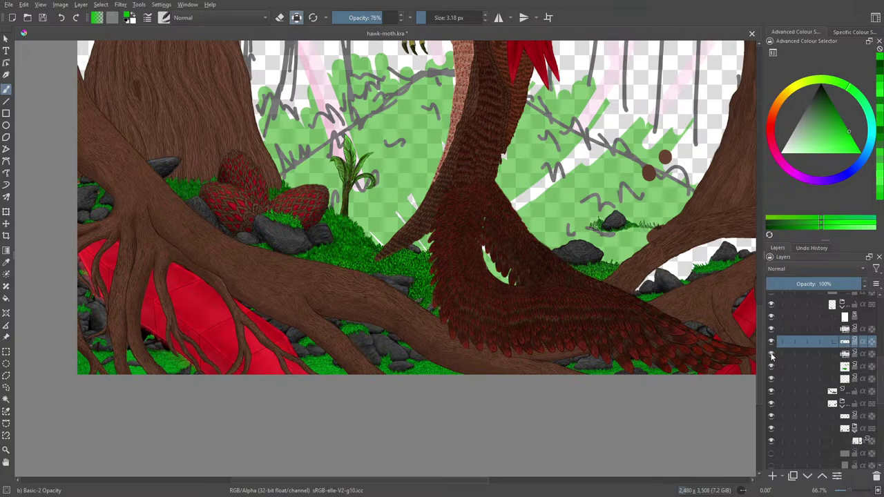
pyautogui.click(772, 355)
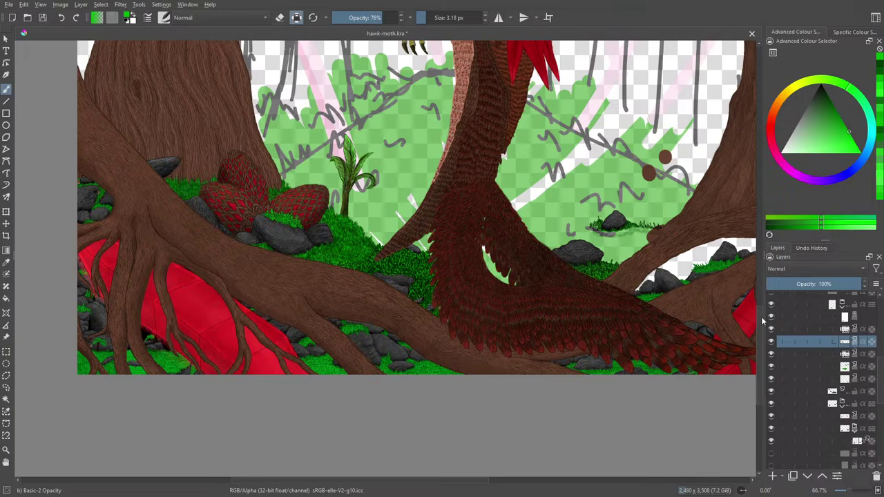
# Lower the opacity of the drop-shadow grass layer beneath the copy to 10%.
pyautogui.scroll(2, 853, 491)
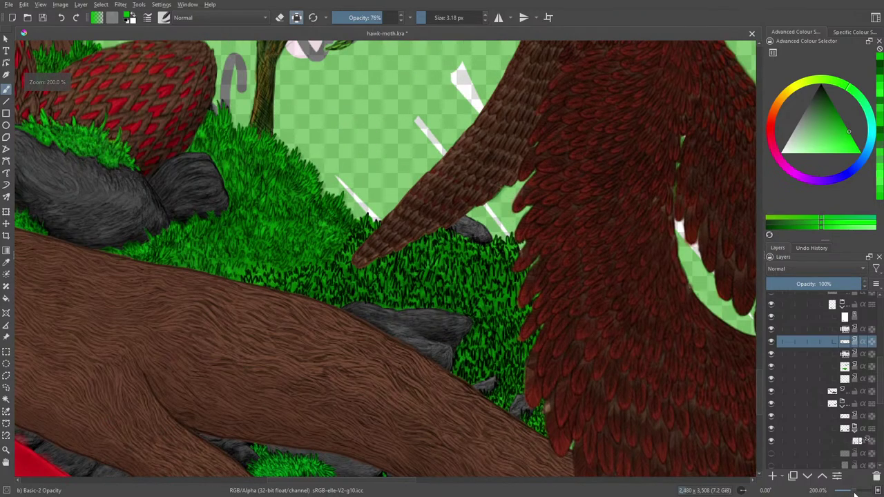
pyautogui.click(835, 355)
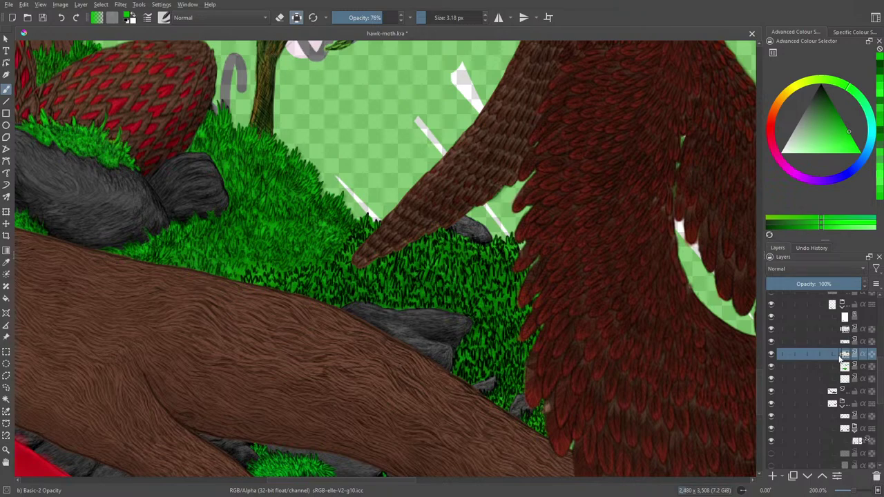
pyautogui.moveTo(841, 337)
pyautogui.moveTo(819, 282); pyautogui.dragTo(777, 284)
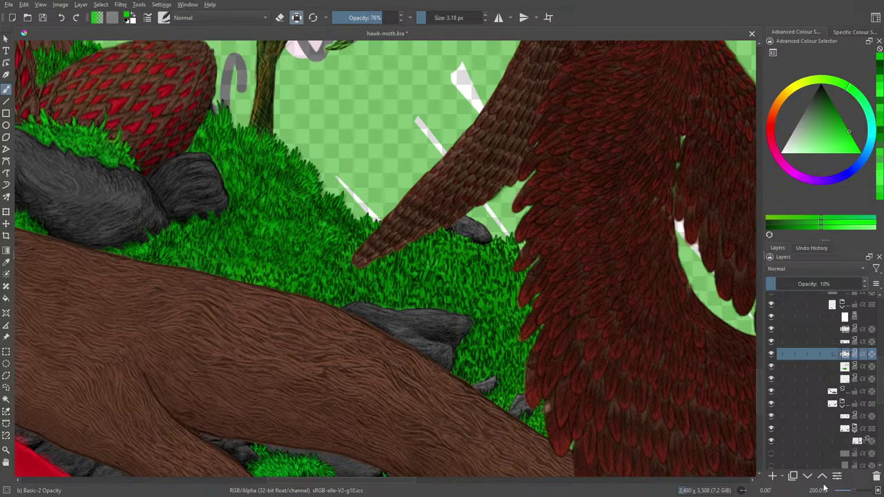
pyautogui.moveTo(856, 493)
pyautogui.mouseDown()
pyautogui.moveTo(844, 492)
pyautogui.moveTo(853, 494)
pyautogui.mouseUp()
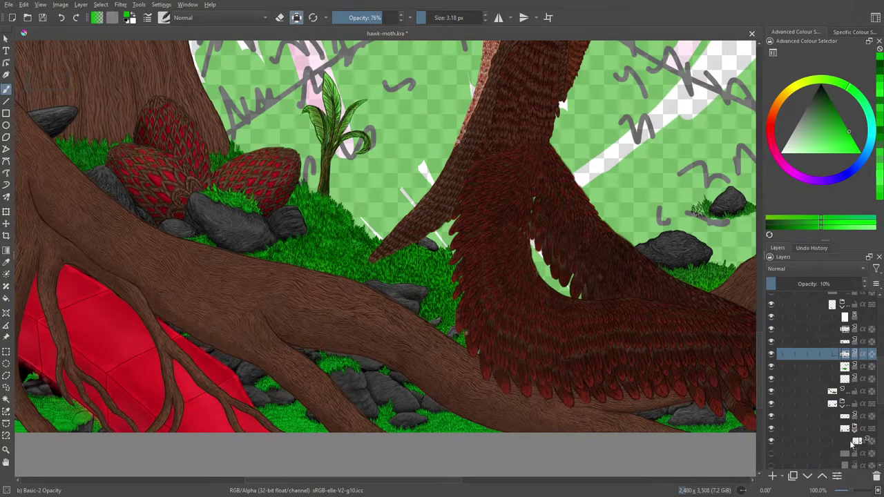
# Use the Eraser Soft preset at a reduced size of about 25 px on the drop-shadow grass layer.
pyautogui.moveTo(852, 444)
pyautogui.press('/')
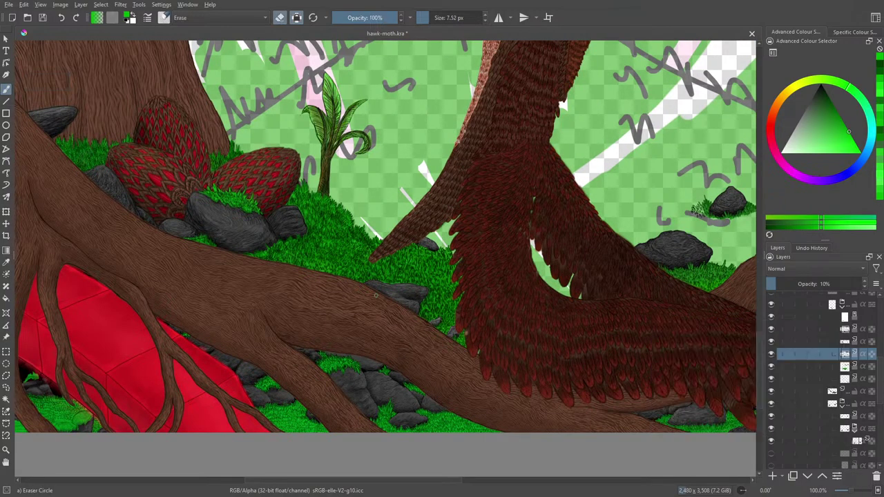
pyautogui.click(164, 19)
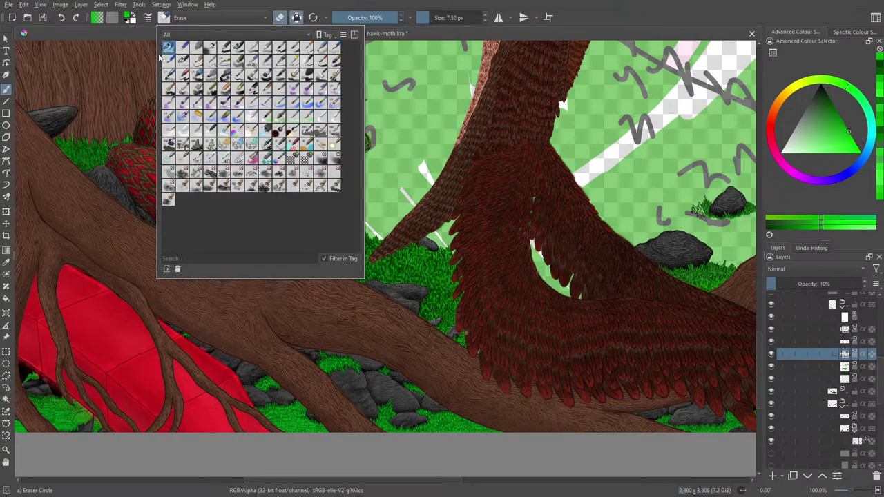
pyautogui.click(196, 47)
pyautogui.click(413, 143)
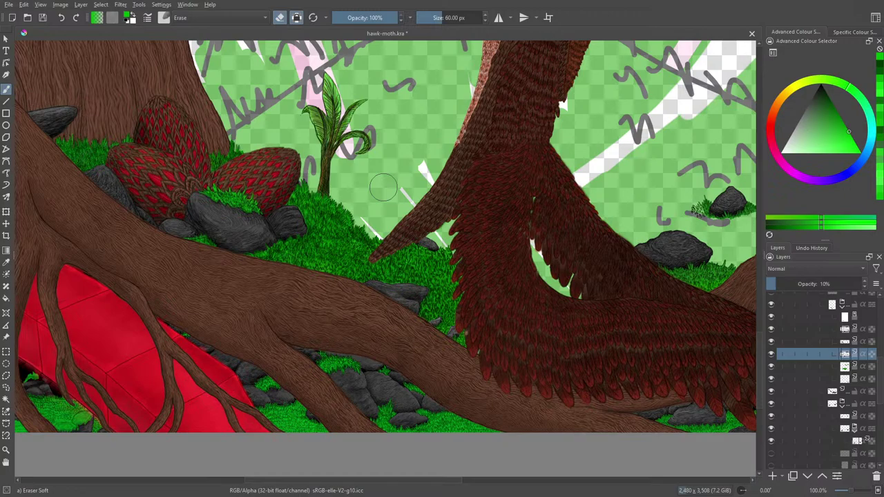
pyautogui.moveTo(383, 186); pyautogui.dragTo(359, 187)
pyautogui.press('/')
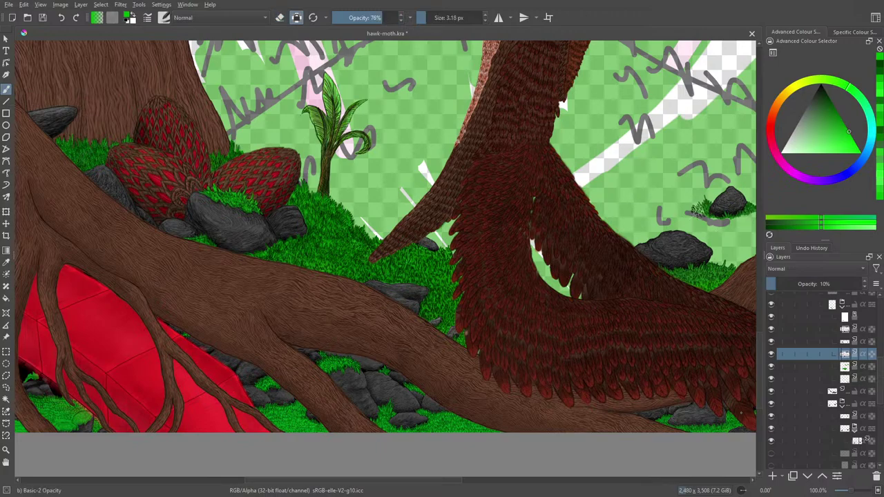
# Raise the drop-shadow grass layer's opacity to 39% and compare the grass with that layer hidden and shown.
pyautogui.click(772, 354)
pyautogui.click(771, 354)
pyautogui.click(804, 284)
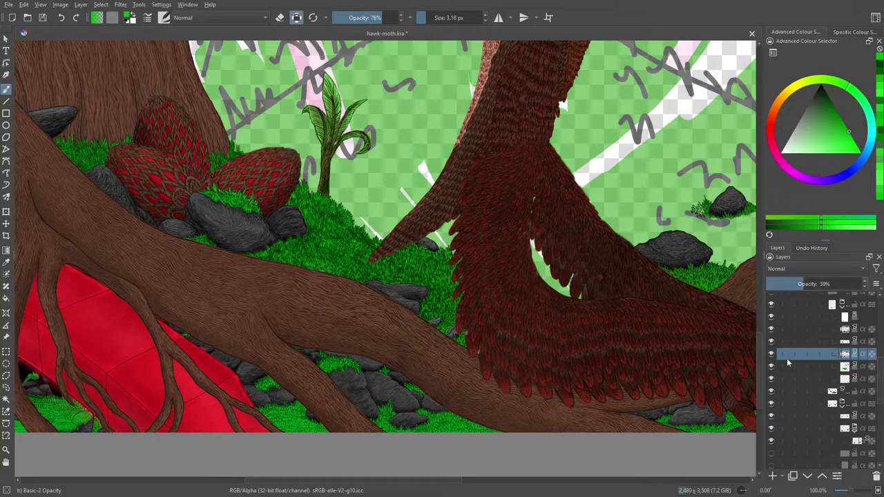
pyautogui.click(772, 354)
pyautogui.click(772, 354)
pyautogui.click(772, 354)
pyautogui.click(771, 354)
# Turn off alpha preservation for the soft eraser and set the drop-shadow grass layer's opacity to 100%, hiding the copy meanwhile.
pyautogui.press('e')
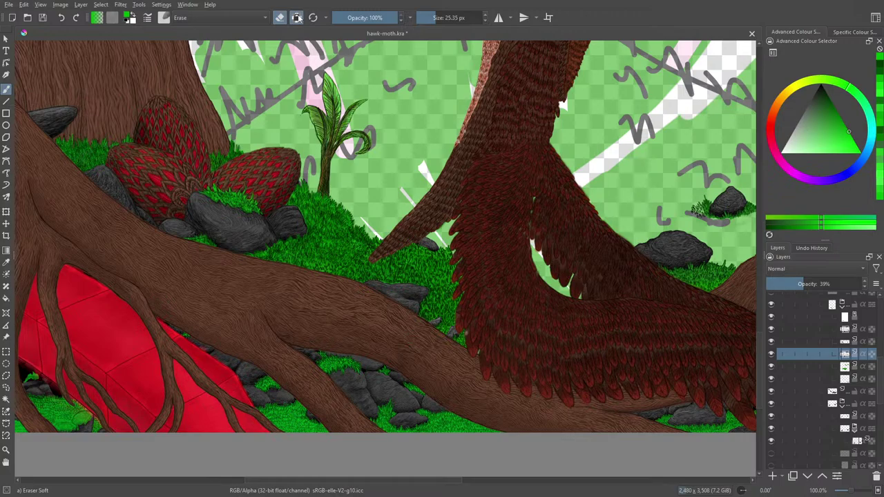
pyautogui.press('/')
pyautogui.click(771, 341)
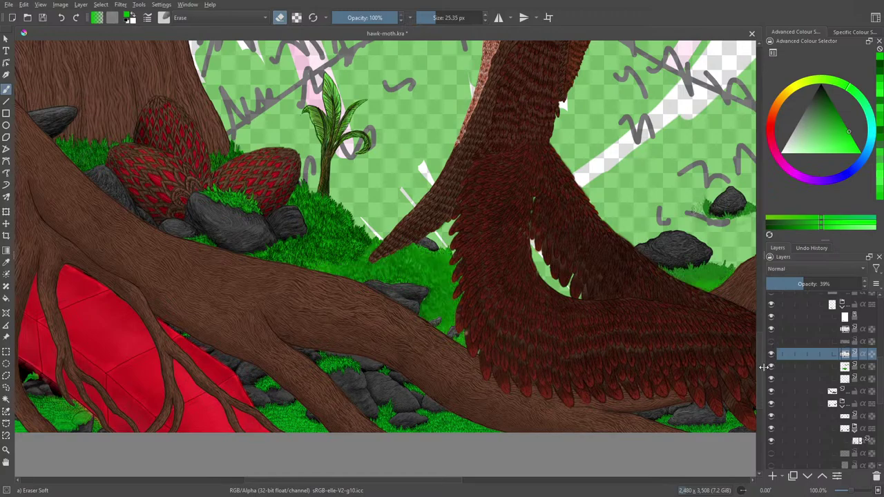
pyautogui.moveTo(801, 283); pyautogui.dragTo(867, 283)
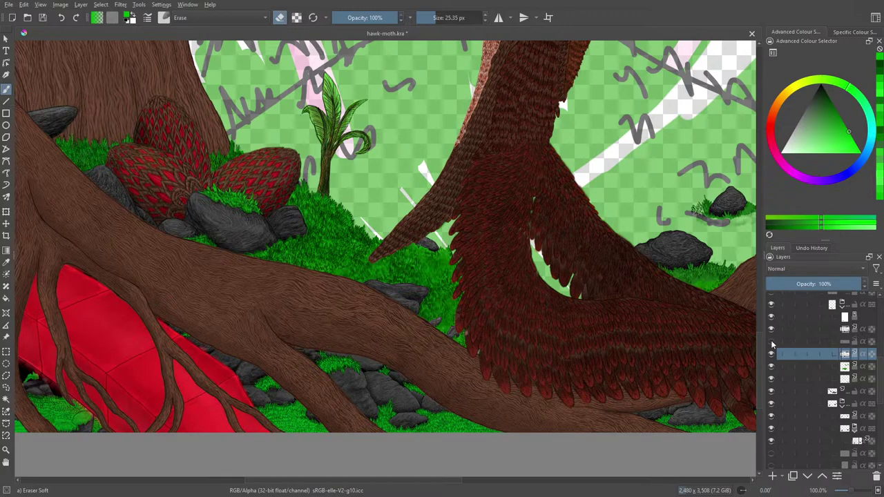
pyautogui.click(772, 342)
# Switch from the soft eraser back to the Basic-2 Opacity brush for the grass.
pyautogui.moveTo(786, 333)
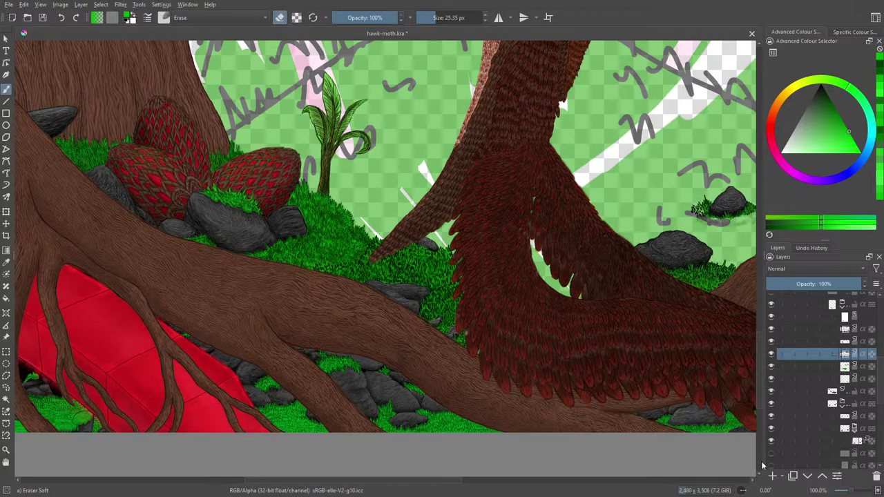
pyautogui.rightClick(336, 259)
pyautogui.click(271, 194)
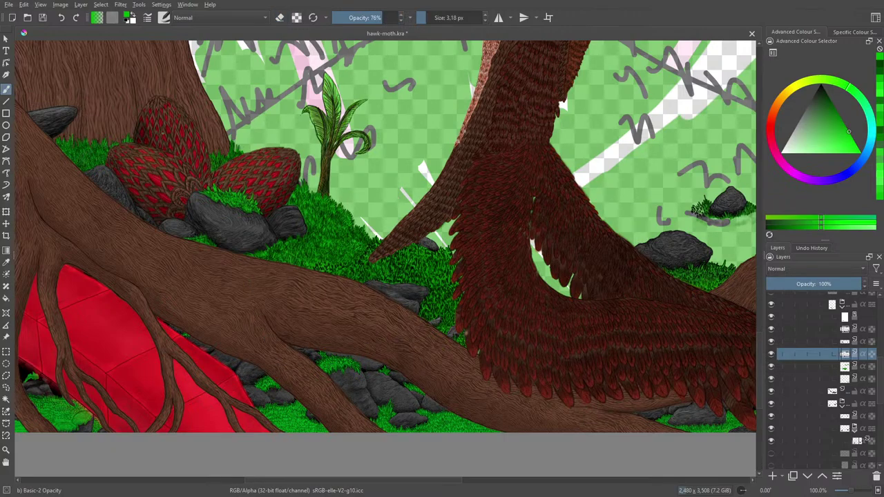
# Switch to the Distort Grow brush preset and reduce its size to about 15 px for the grass.
pyautogui.press('F6')
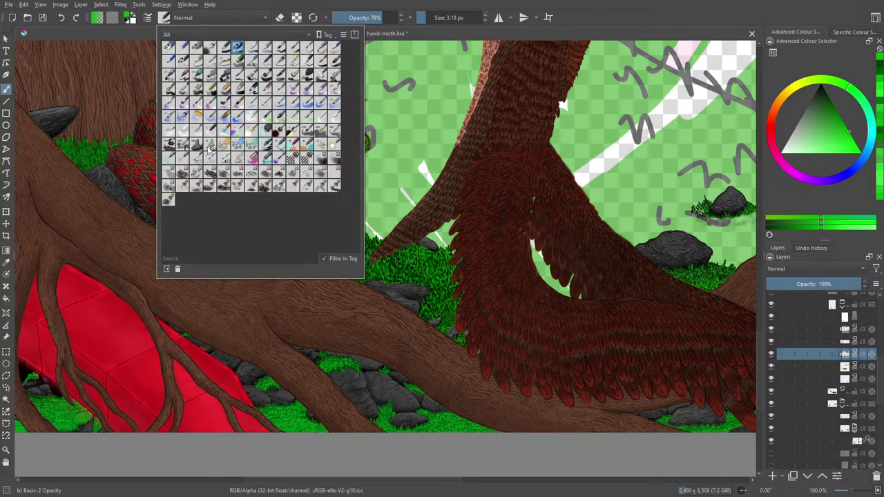
pyautogui.click(333, 145)
pyautogui.rightClick(459, 353)
pyautogui.rightClick(459, 353)
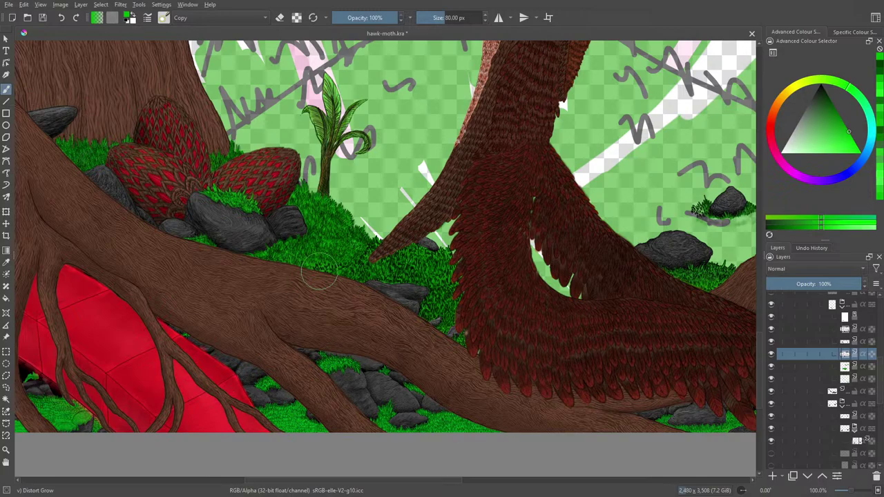
pyautogui.click(435, 15)
# Switch to the Distort Move brush preset and set its size to about 35.5 px for the grass beside the tail tip.
pyautogui.click(164, 19)
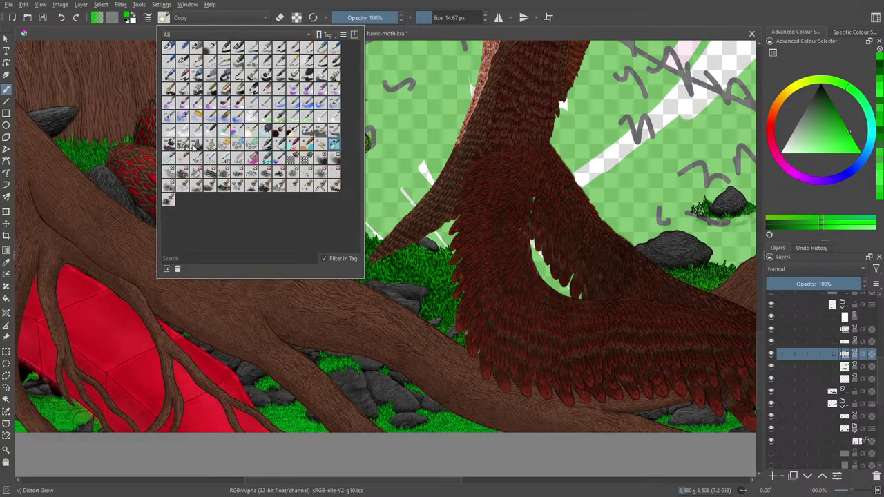
pyautogui.click(170, 158)
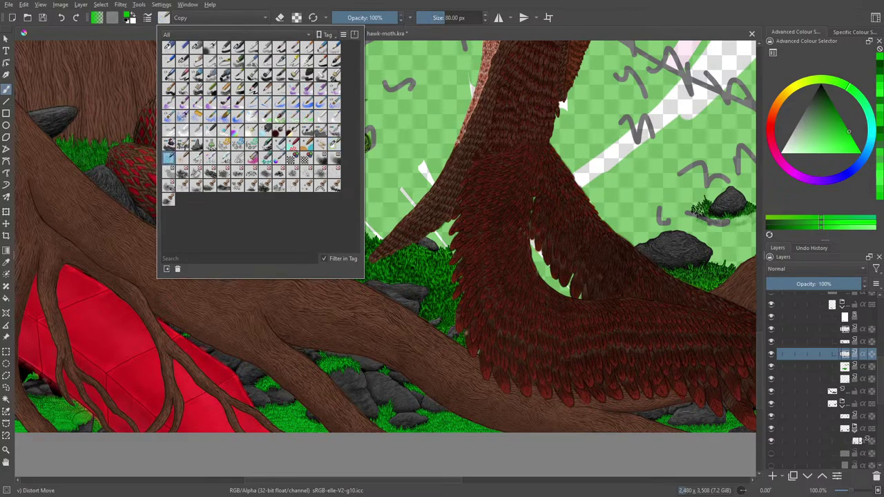
pyautogui.click(336, 271)
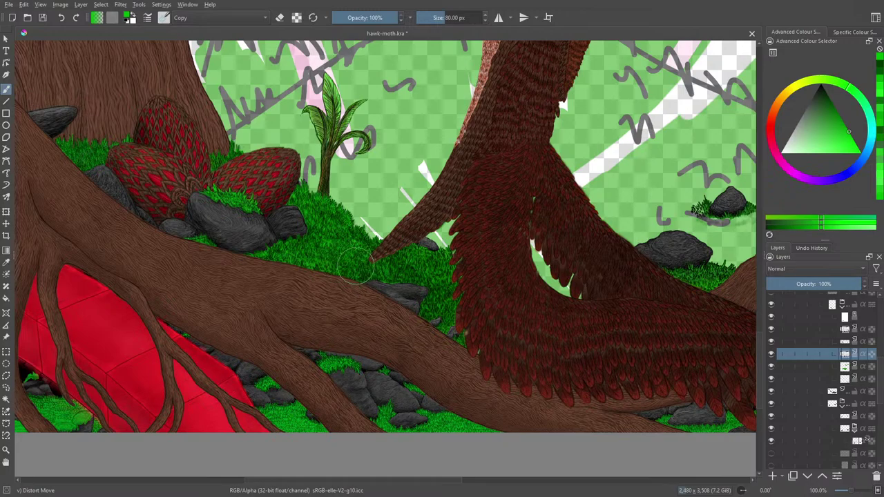
pyautogui.click(438, 17)
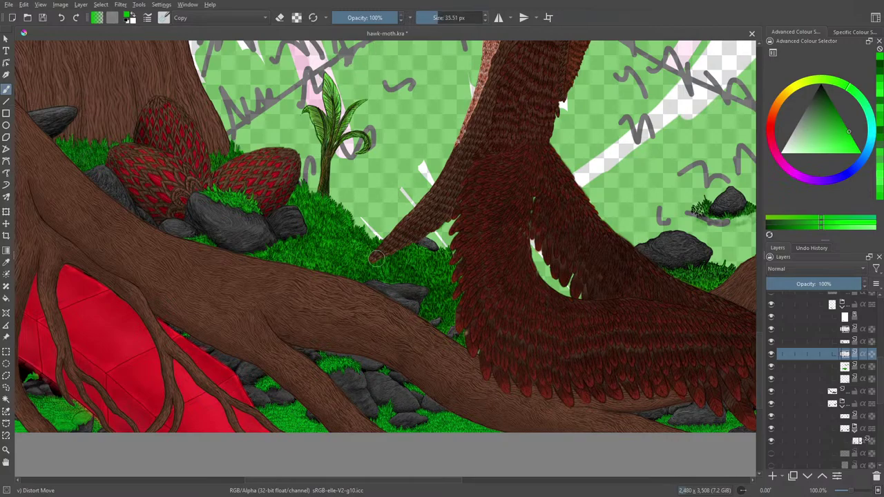
pyautogui.press(']')
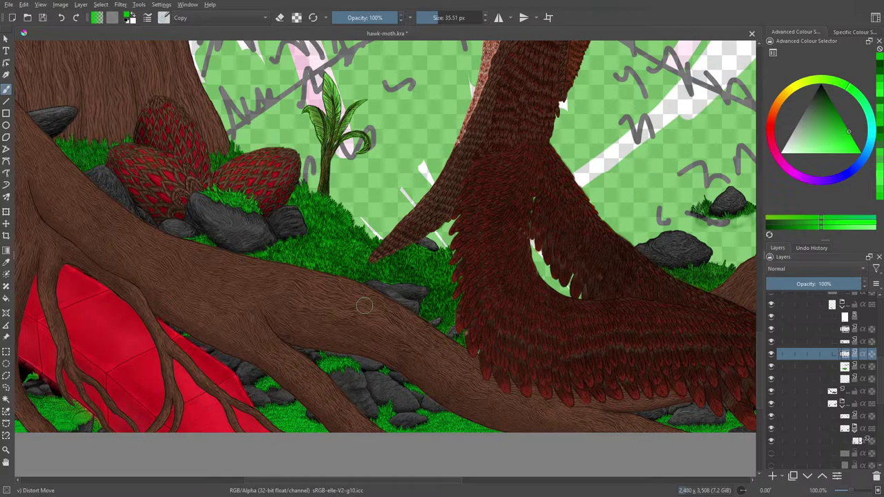
# Switch to the Basic-1 brush at 40 px with a dark green colour and turn on alpha preservation.
pyautogui.click(166, 19)
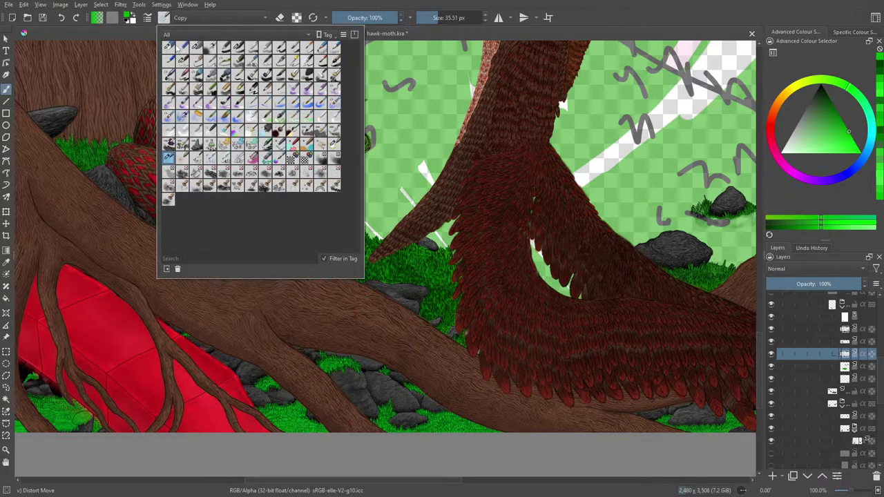
pyautogui.click(224, 46)
pyautogui.rightClick(472, 249)
pyautogui.rightClick(395, 160)
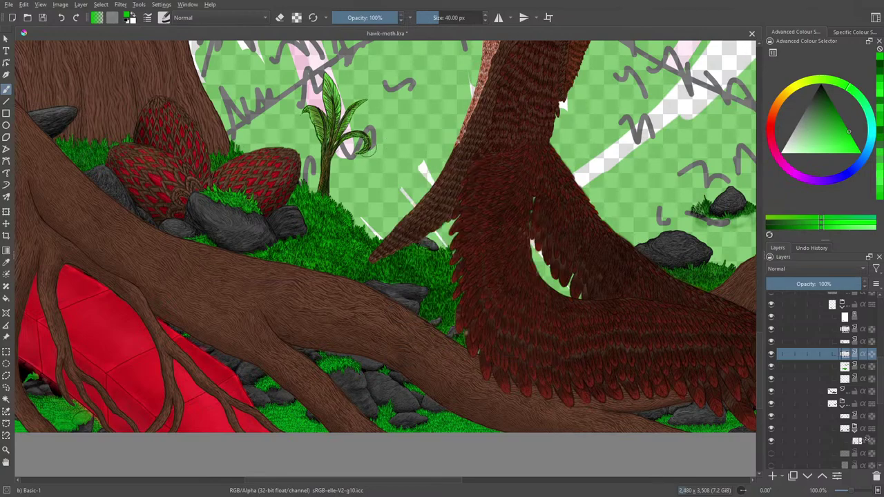
pyautogui.rightClick(366, 168)
pyautogui.click(352, 160)
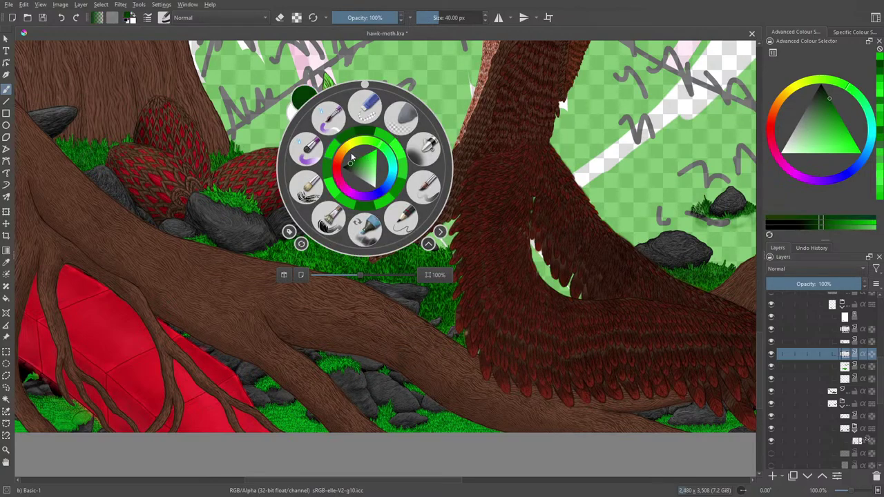
pyautogui.click(354, 149)
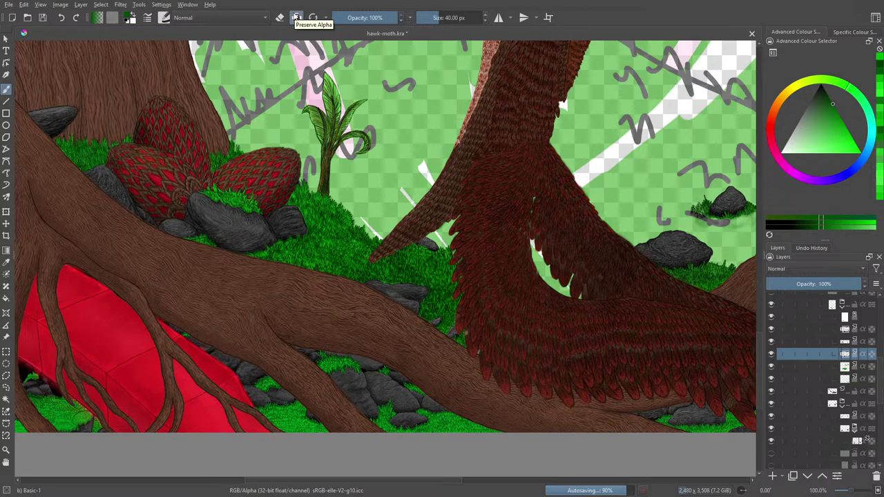
pyautogui.click(295, 17)
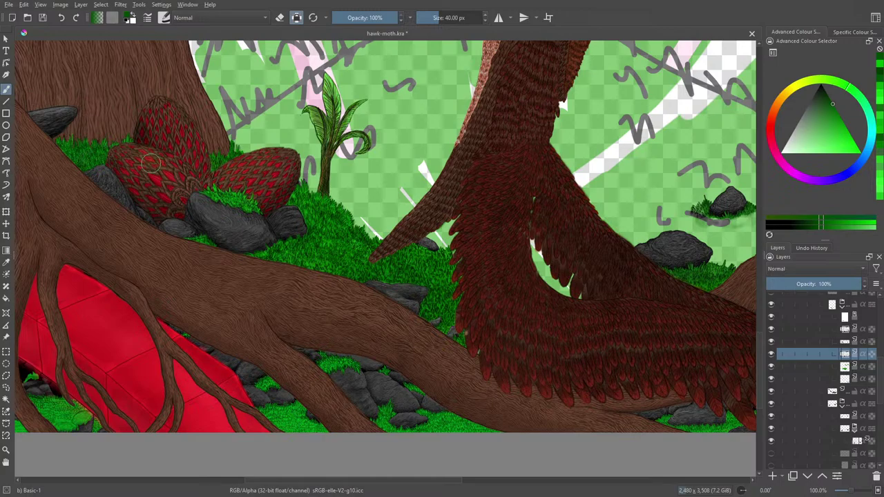
# Try the Eraser Soft preset for the grass around the rocks, and return to the Basic-1 brush.
pyautogui.press('e')
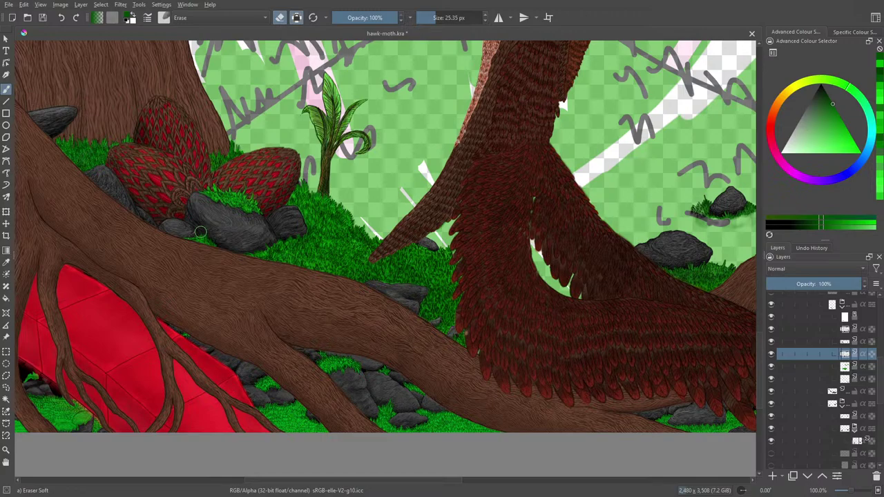
pyautogui.scroll(-2, 850, 493)
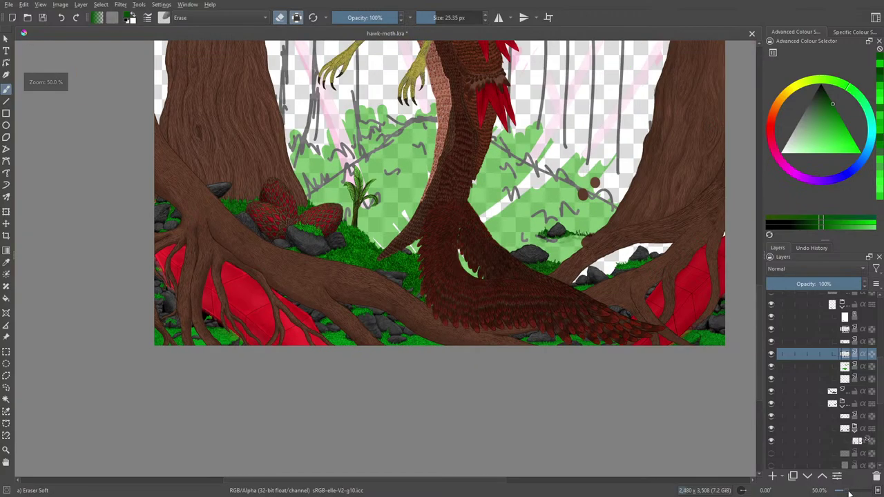
pyautogui.scroll(-1, 849, 493)
pyautogui.scroll(1, 849, 492)
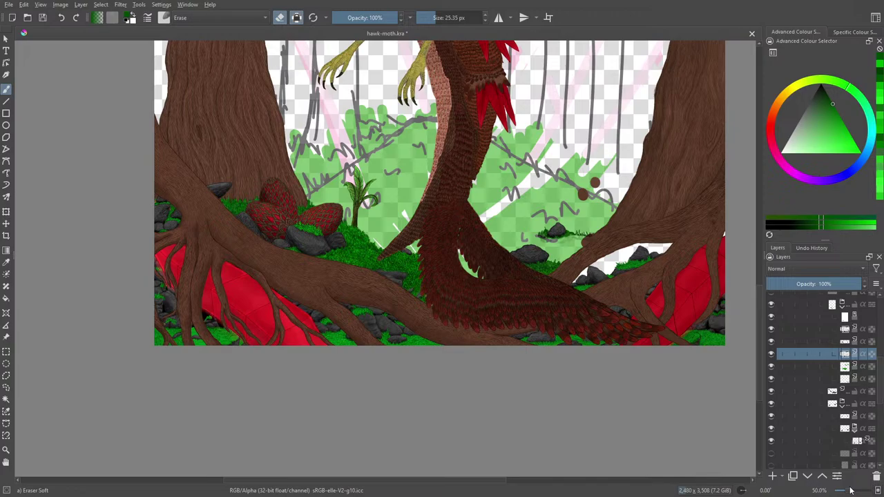
pyautogui.press('e')
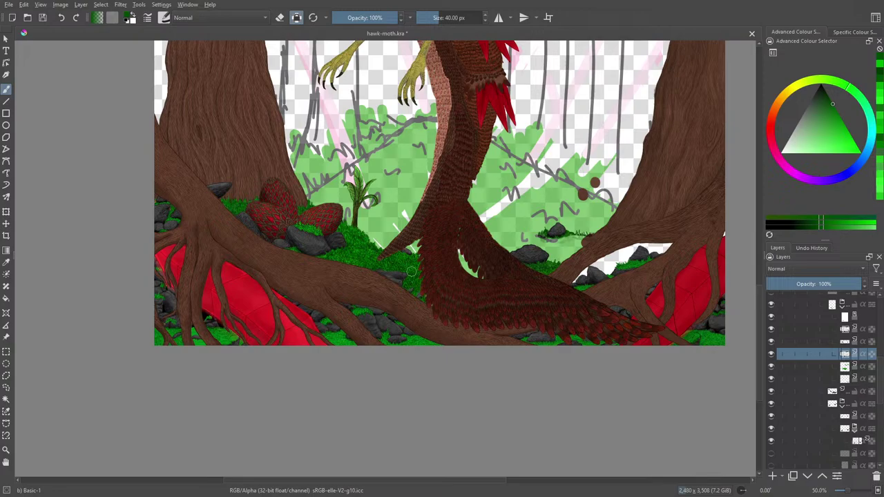
# Compare the grass around the eggs and rocks with the upper drop-shadow grass layer repeatedly hidden and shown.
pyautogui.click(840, 329)
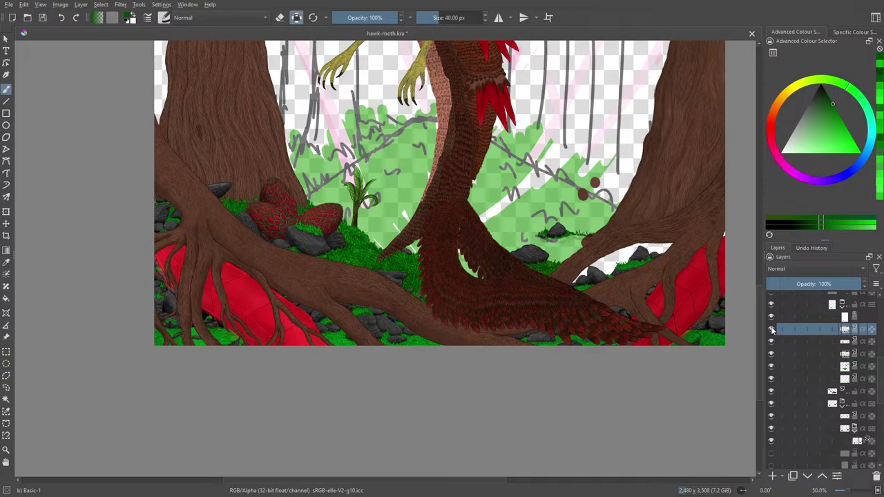
pyautogui.click(771, 329)
pyautogui.click(772, 328)
pyautogui.click(772, 330)
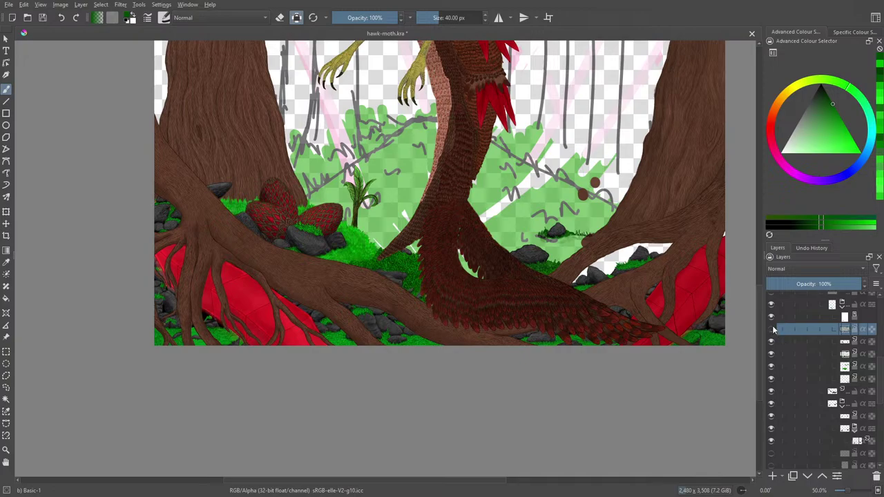
pyautogui.click(772, 330)
pyautogui.click(772, 329)
pyautogui.click(773, 330)
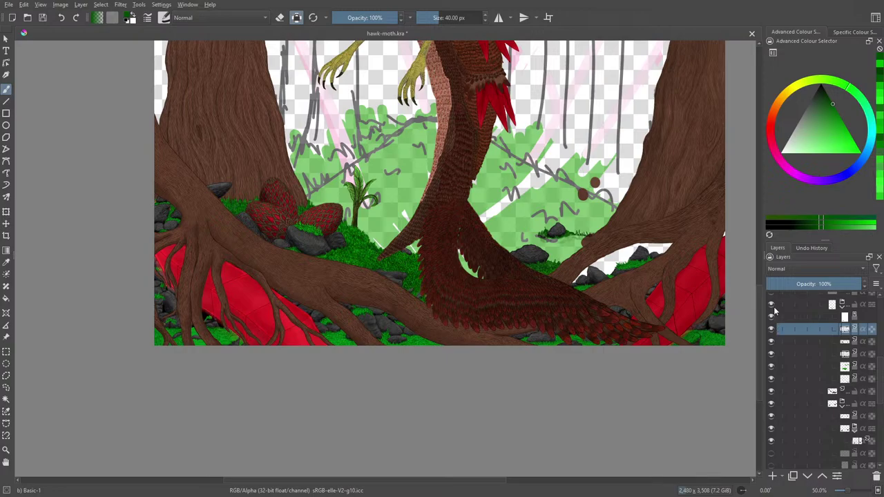
pyautogui.moveTo(774, 311)
pyautogui.click(772, 329)
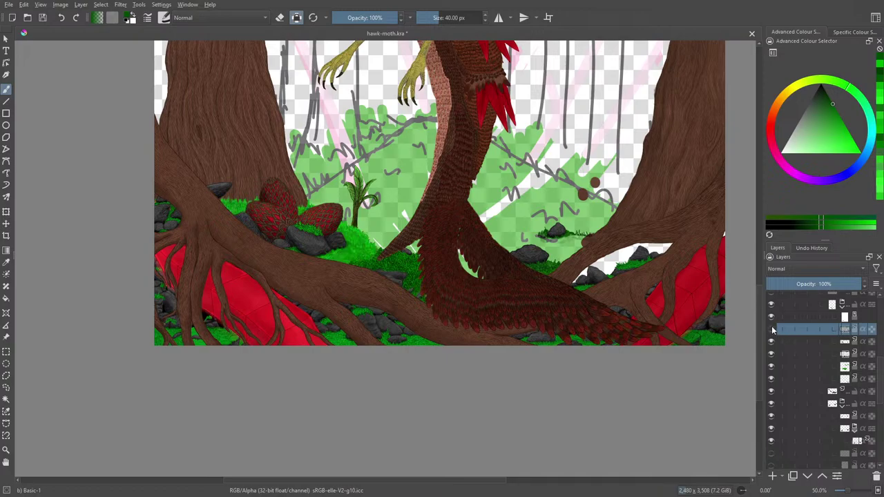
pyautogui.click(771, 328)
pyautogui.click(772, 329)
pyautogui.click(772, 329)
pyautogui.click(771, 329)
pyautogui.click(771, 329)
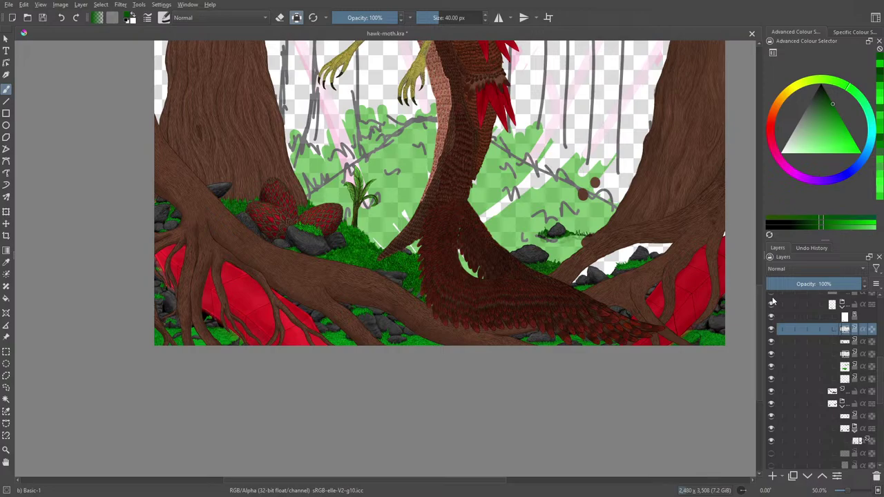
pyautogui.click(772, 302)
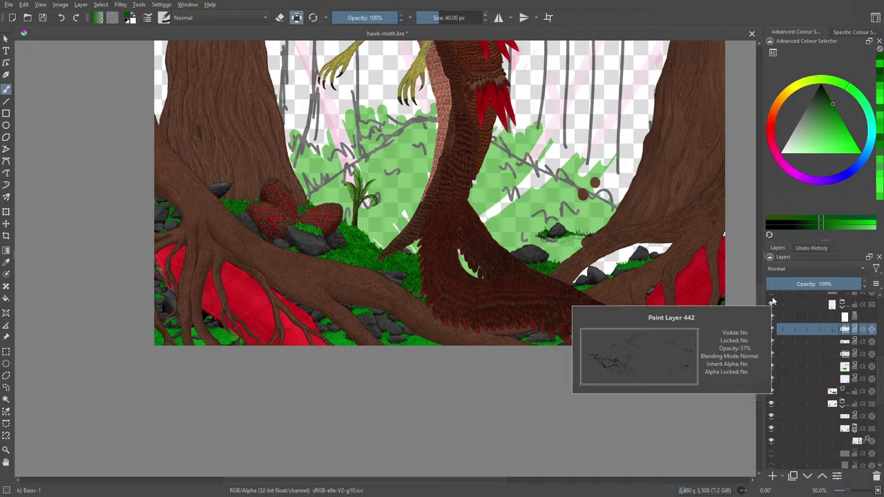
# Duplicate the upper drop-shadow grass layer by copying and pasting it, and turn off the Drop Shadow effect on the copy.
pyautogui.rightClick(815, 329)
pyautogui.click(731, 137)
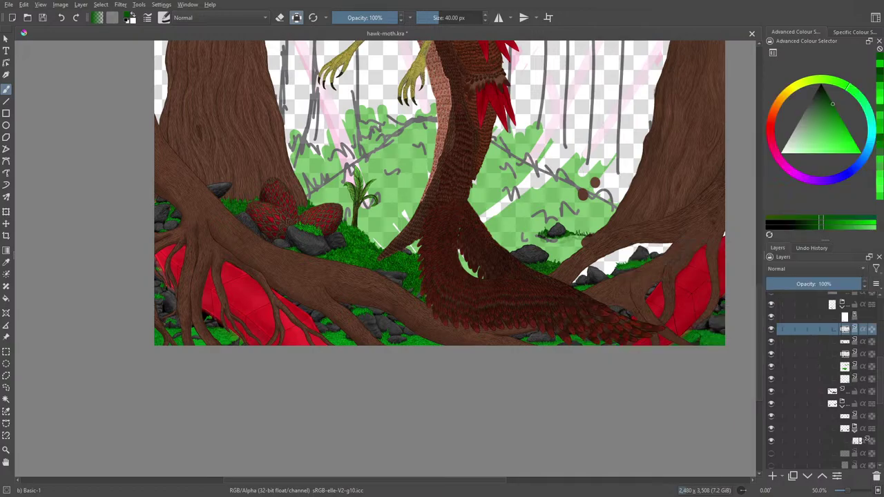
pyautogui.rightClick(824, 327)
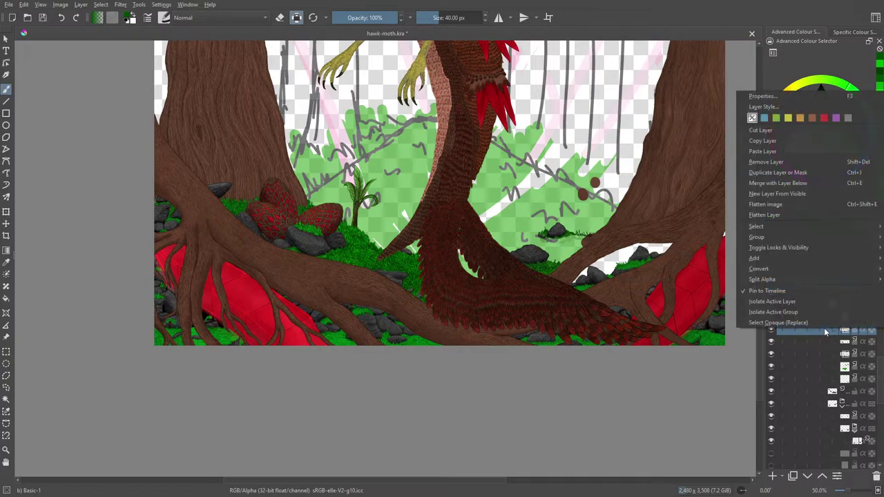
pyautogui.click(795, 148)
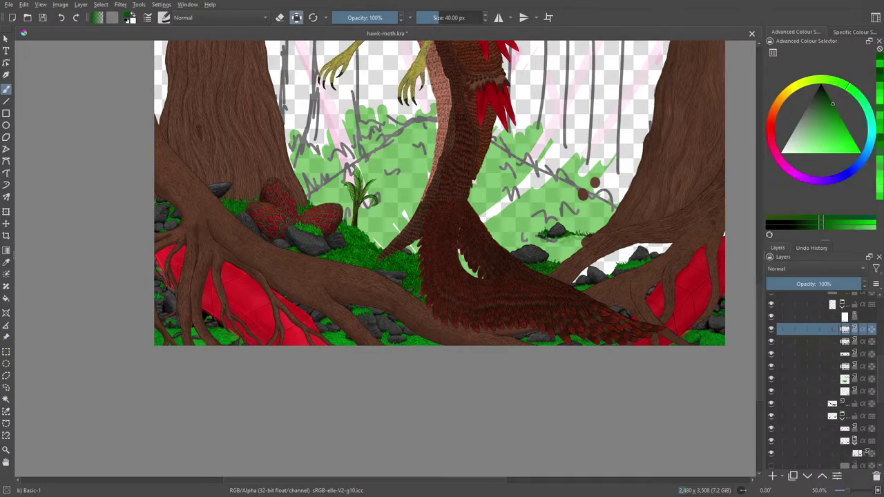
pyautogui.rightClick(826, 323)
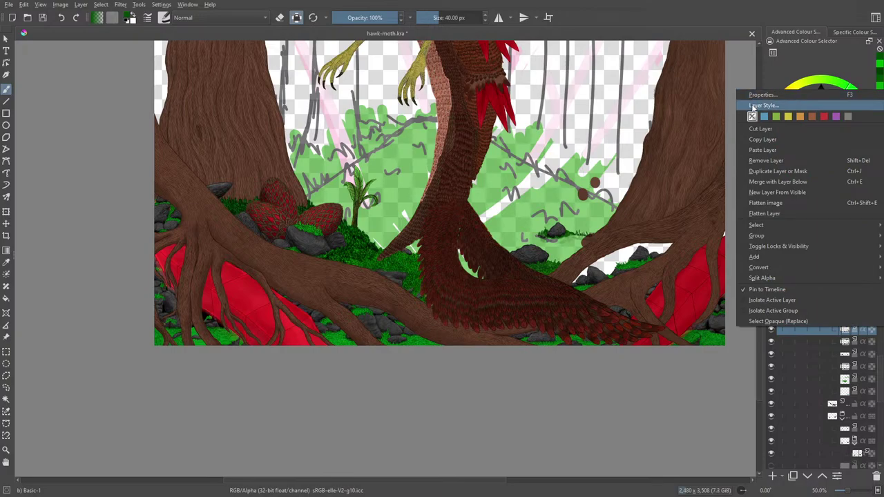
pyautogui.click(755, 105)
pyautogui.click(255, 112)
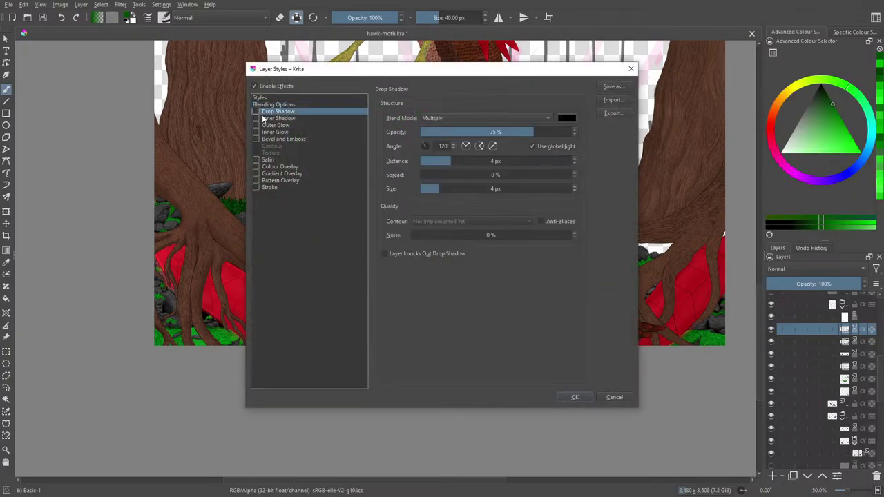
pyautogui.click(570, 399)
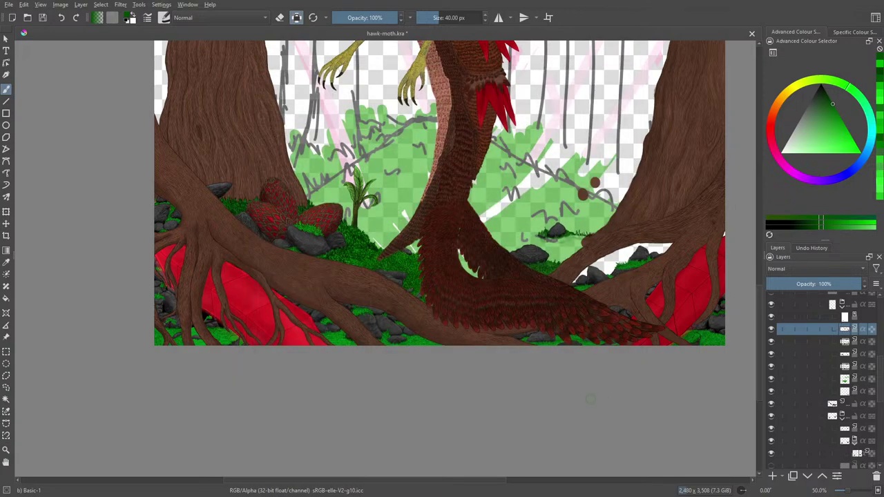
# Select the drop-shadow grass layer beneath the new copy and switch to the Eraser Soft preset at 100% zoom.
pyautogui.click(827, 342)
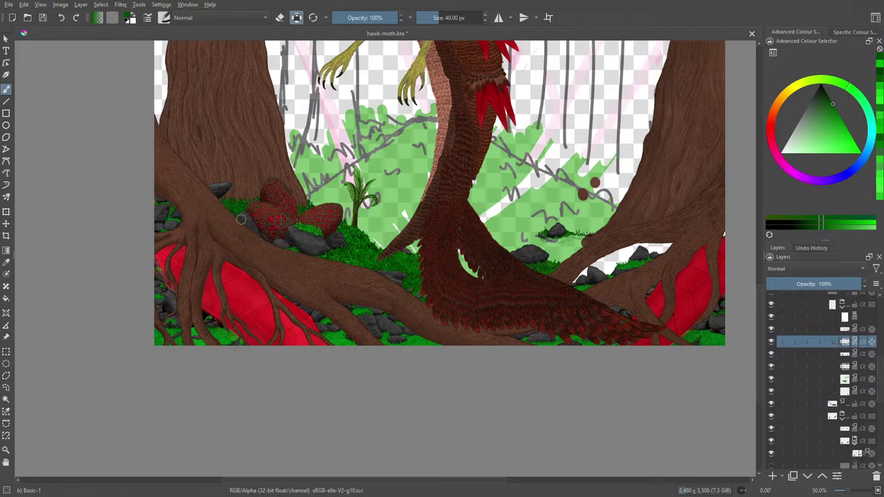
pyautogui.click(851, 491)
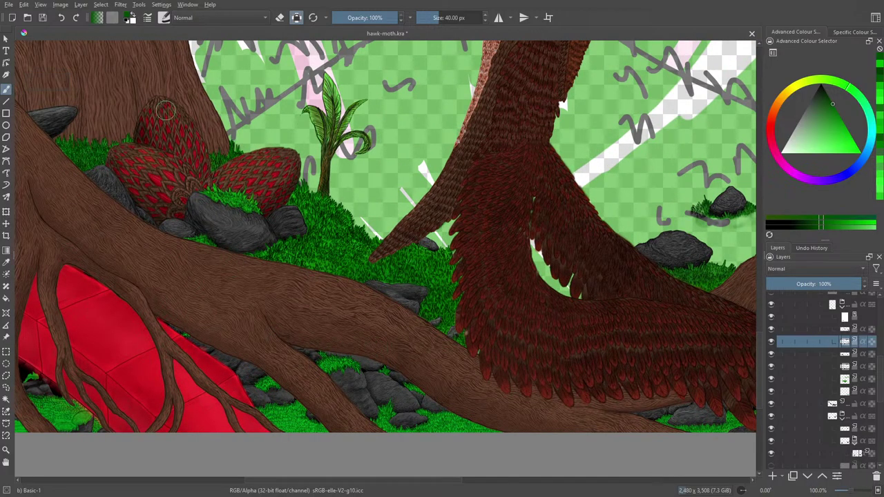
pyautogui.click(166, 18)
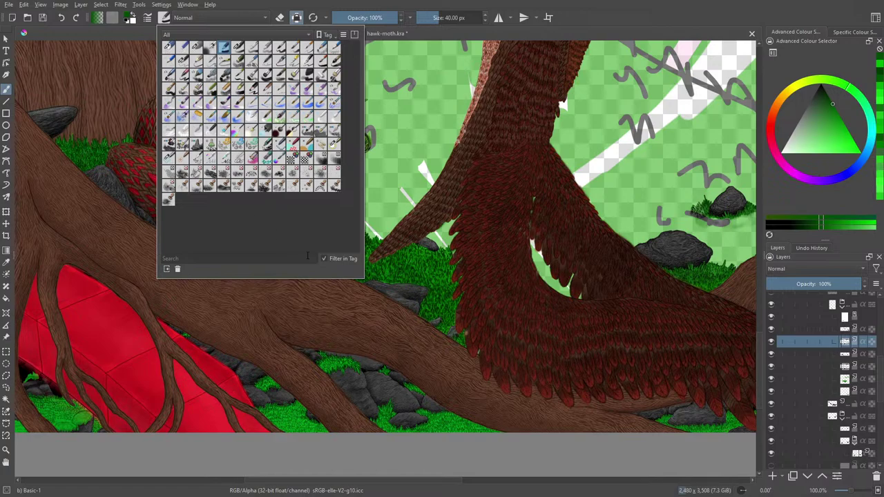
pyautogui.click(197, 46)
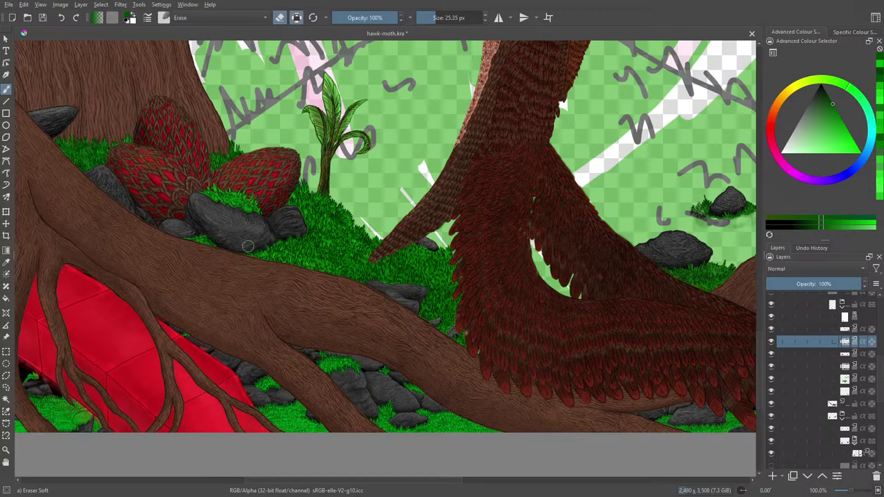
pyautogui.rightClick(299, 304)
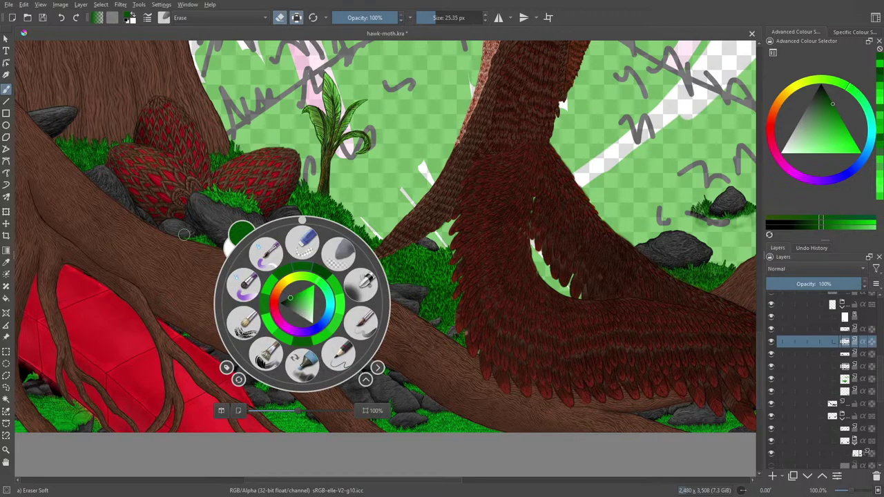
pyautogui.click(175, 227)
# Switch to the Distort Move preset for the drop-shadow grass layer, and compare the grass with the duplicate above it hidden and shown.
pyautogui.click(166, 19)
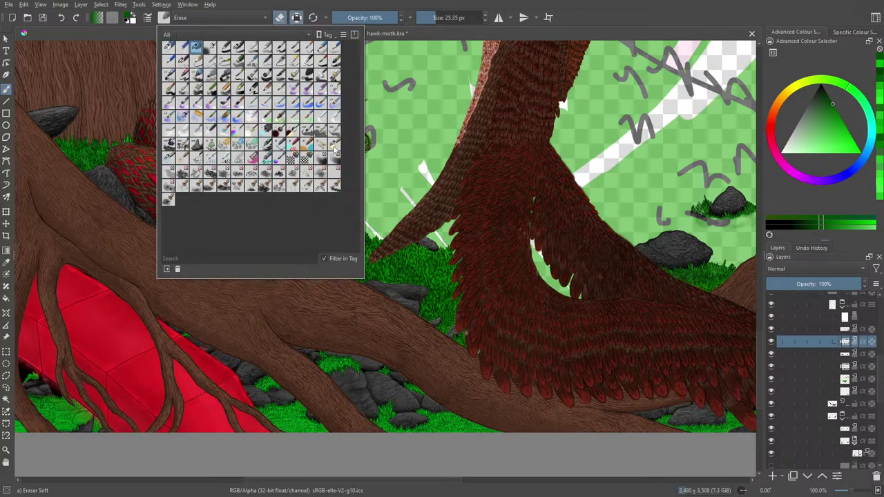
pyautogui.click(169, 160)
pyautogui.rightClick(413, 297)
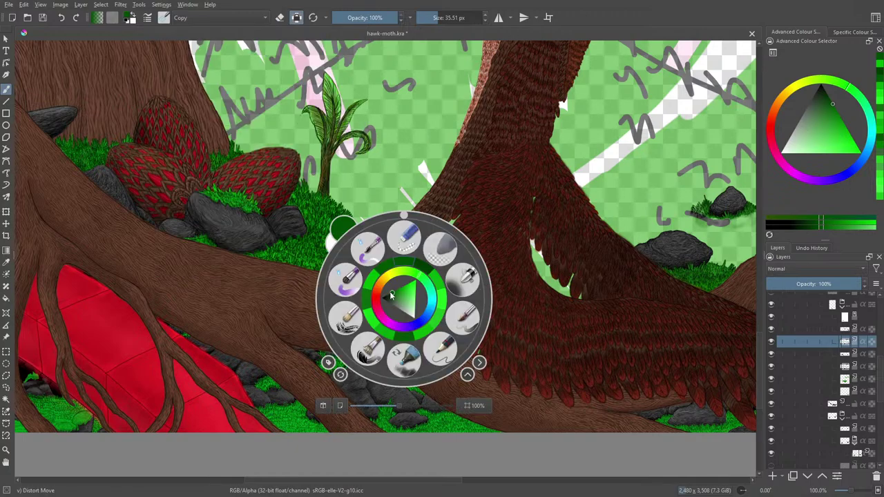
pyautogui.click(270, 209)
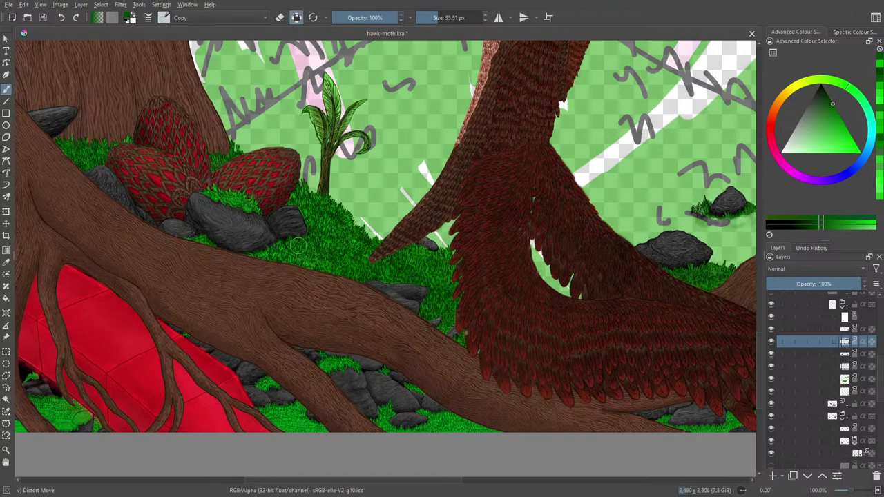
pyautogui.click(772, 330)
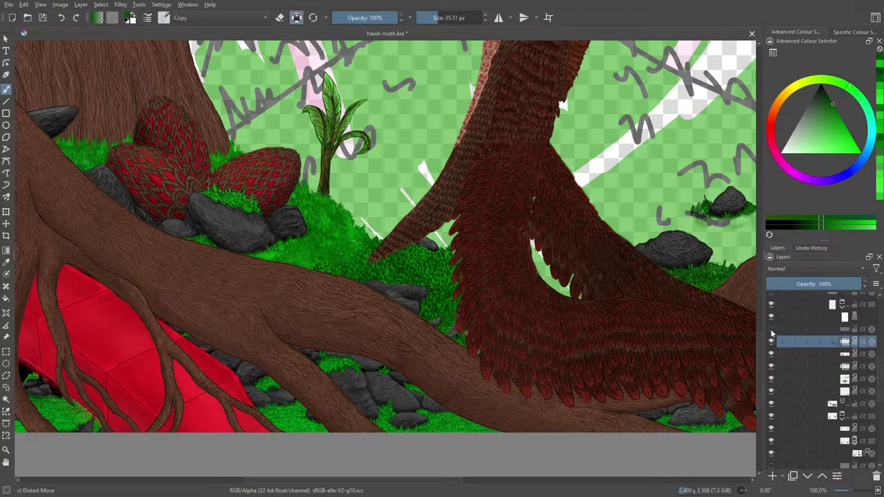
pyautogui.click(771, 330)
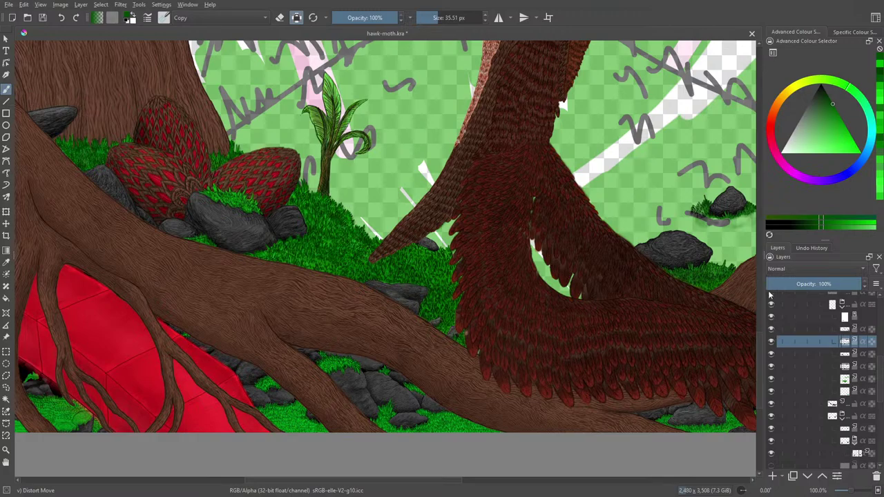
# Check the layer beneath the green-patch grass layer by hiding and showing it, and make it the active layer.
pyautogui.moveTo(849, 491); pyautogui.dragTo(848, 494)
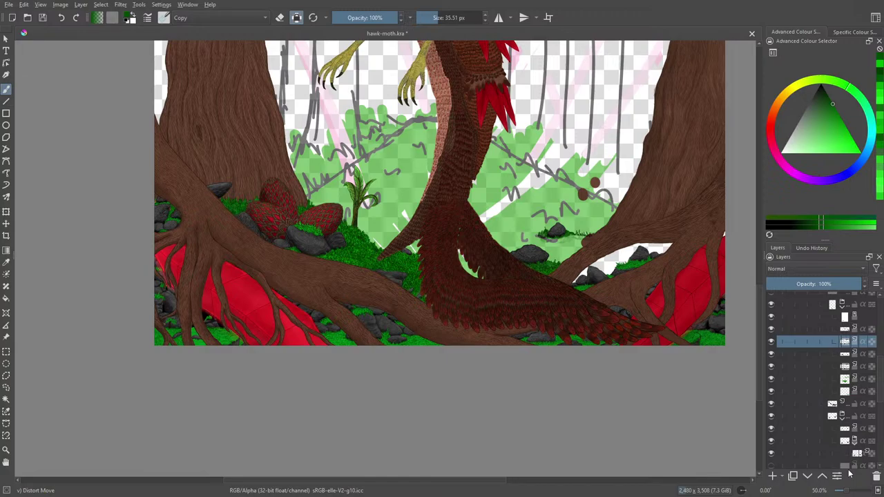
pyautogui.click(841, 393)
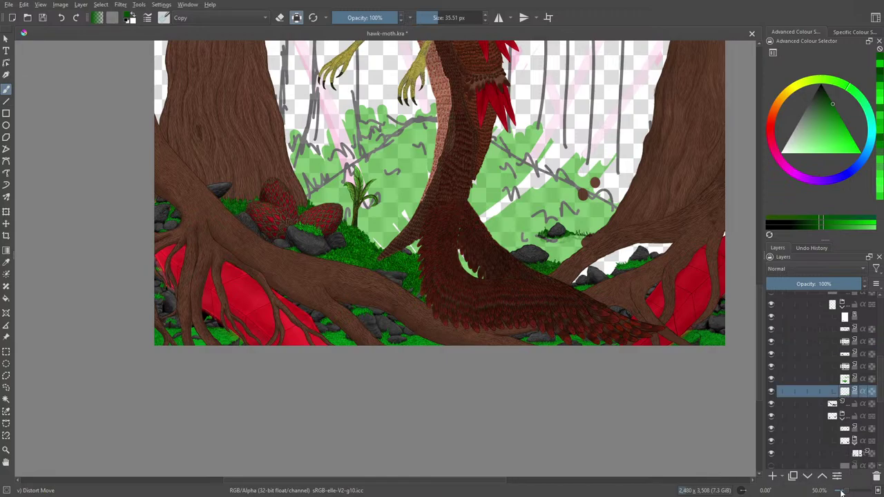
pyautogui.moveTo(843, 493); pyautogui.dragTo(856, 492)
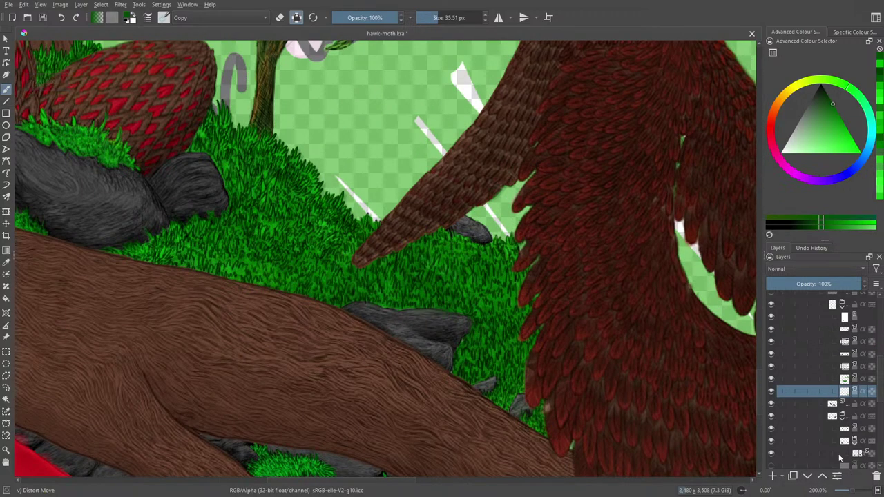
pyautogui.click(822, 379)
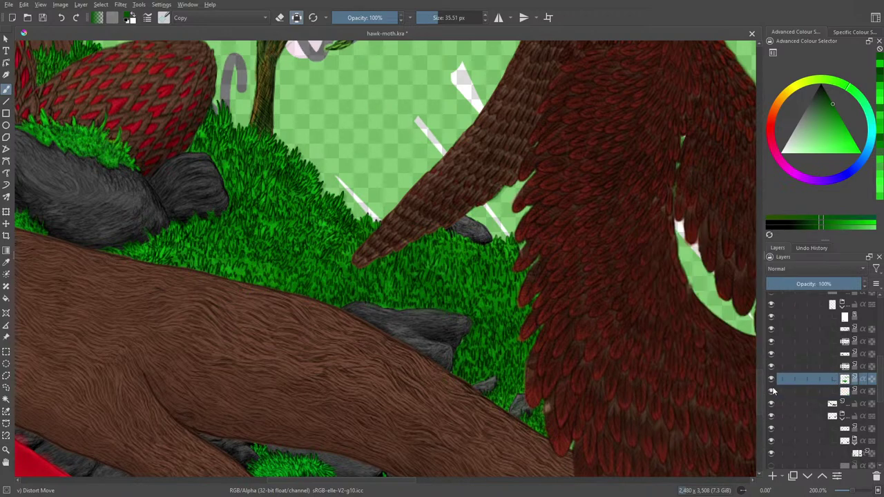
pyautogui.click(771, 392)
pyautogui.click(772, 392)
pyautogui.click(840, 392)
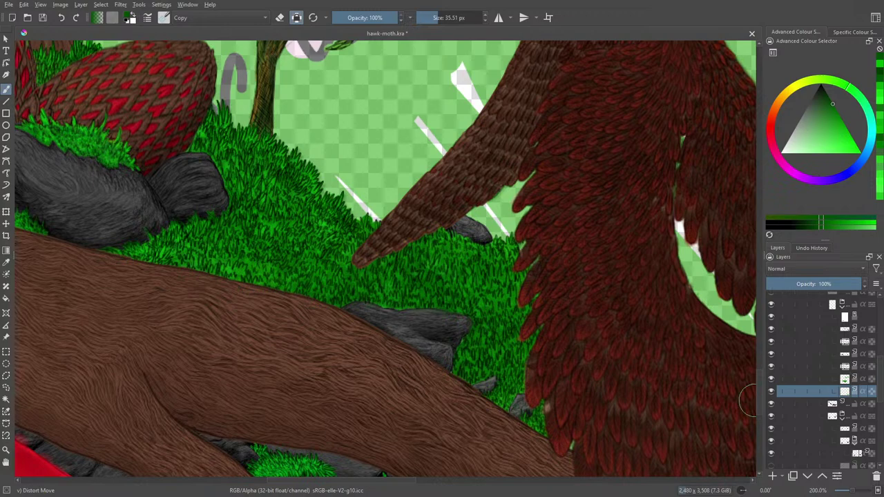
# Choose the Basic-2 Opacity brush and set a bright green as the painting colour for the grass beside the tail.
pyautogui.click(163, 17)
pyautogui.click(234, 48)
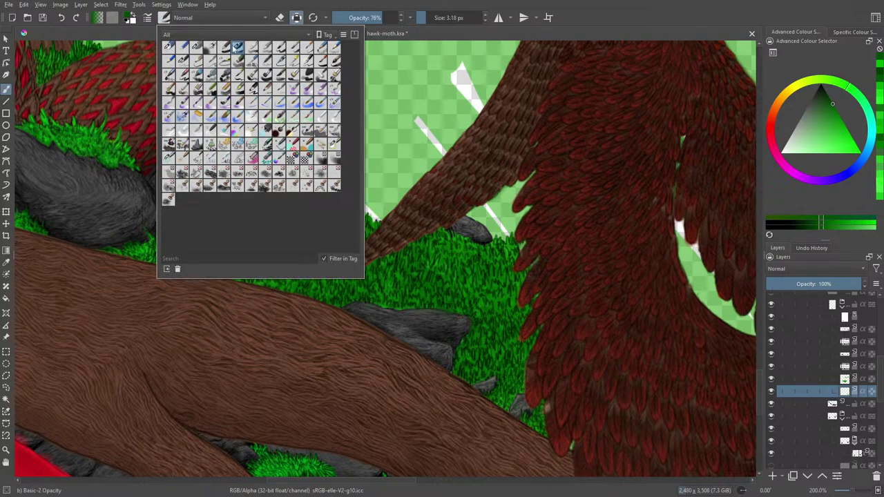
pyautogui.rightClick(440, 246)
pyautogui.click(447, 234)
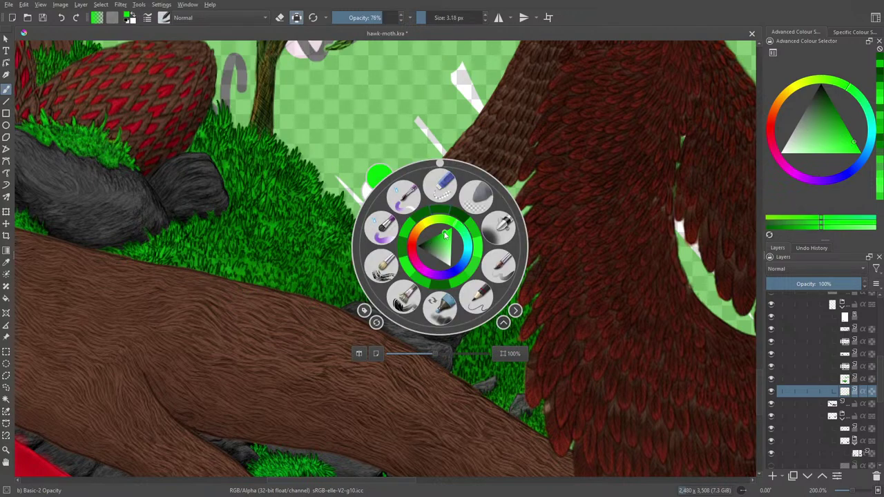
pyautogui.moveTo(445, 232); pyautogui.dragTo(448, 233)
pyautogui.rightClick(447, 233)
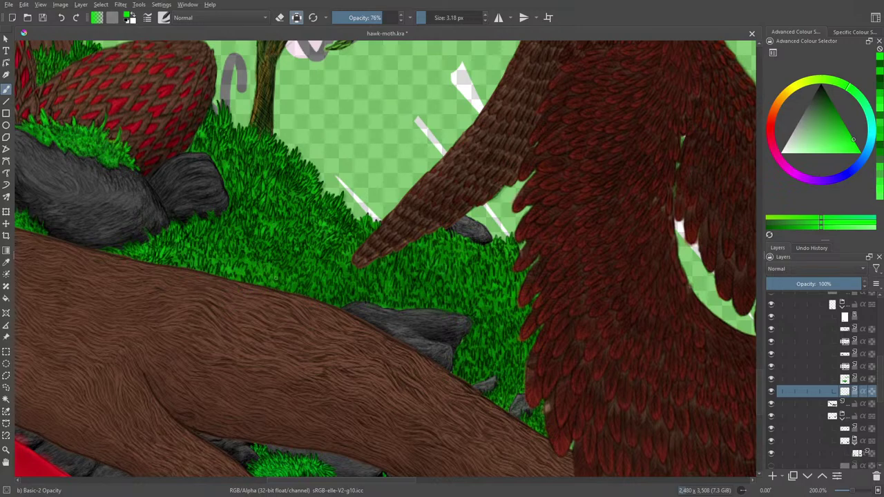
# Toggle the brush's Preserve Alpha option and save the hawk-moth illustration.
pyautogui.moveTo(855, 490); pyautogui.dragTo(849, 492)
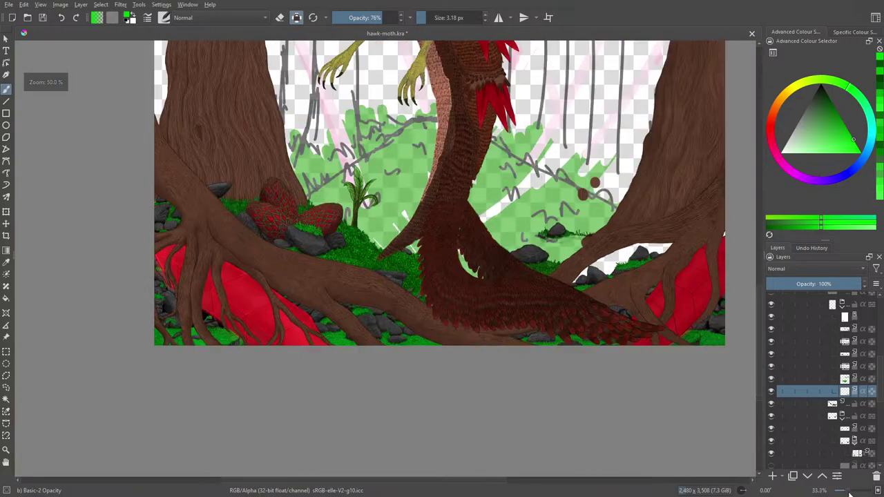
pyautogui.moveTo(851, 493); pyautogui.dragTo(854, 492)
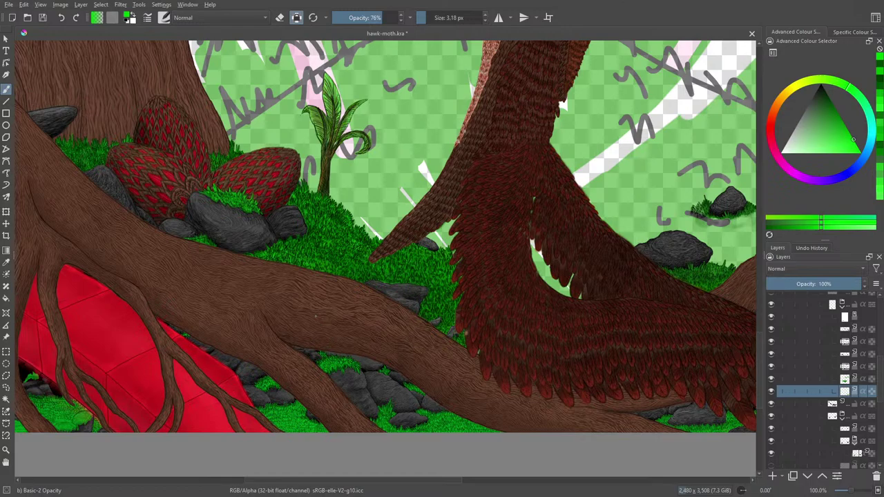
pyautogui.scroll(-3, 847, 492)
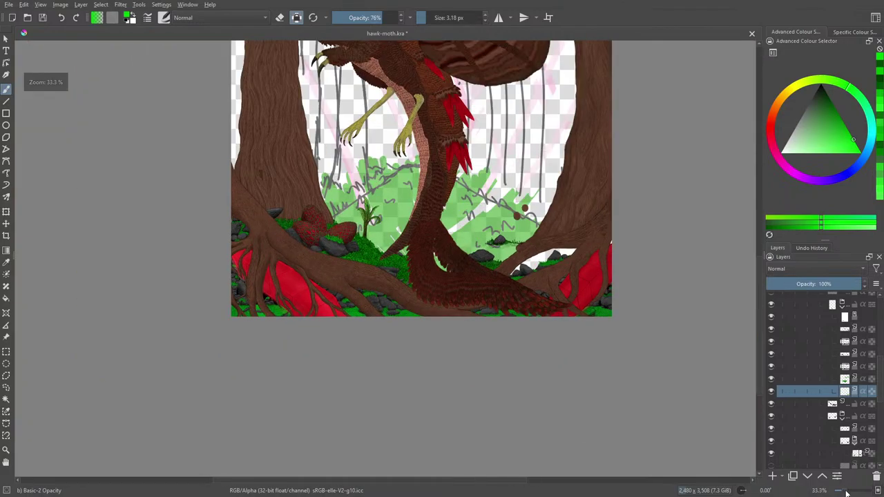
pyautogui.scroll(1, 847, 492)
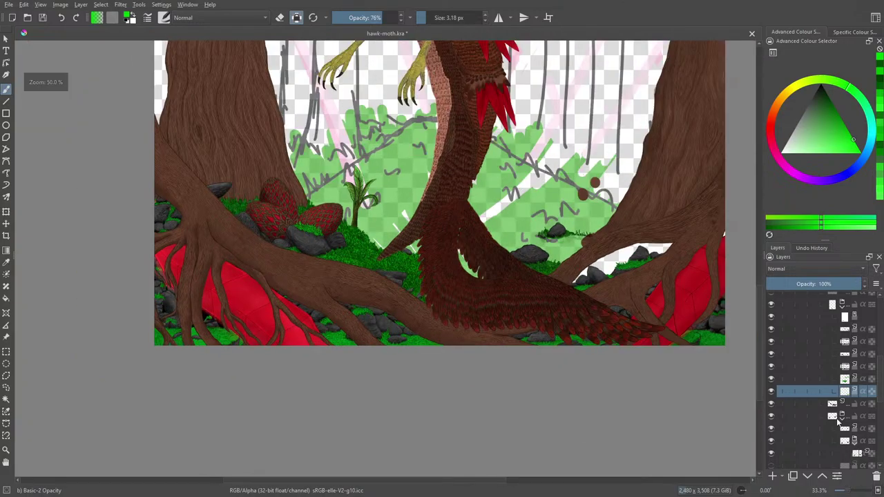
pyautogui.moveTo(838, 422)
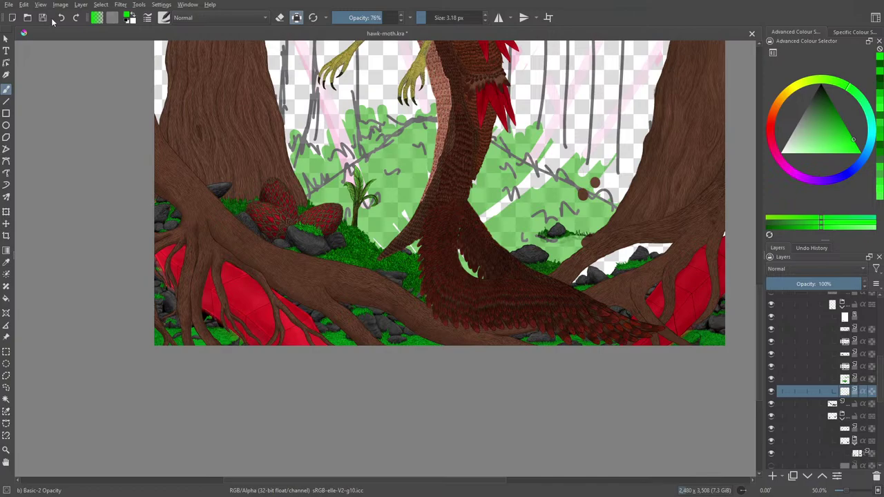
pyautogui.click(297, 17)
pyautogui.hotkey('ctrl', 's')
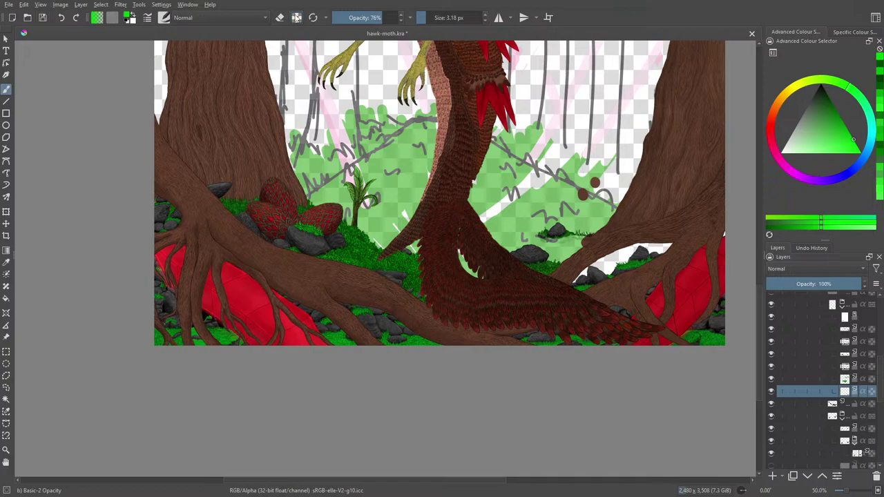